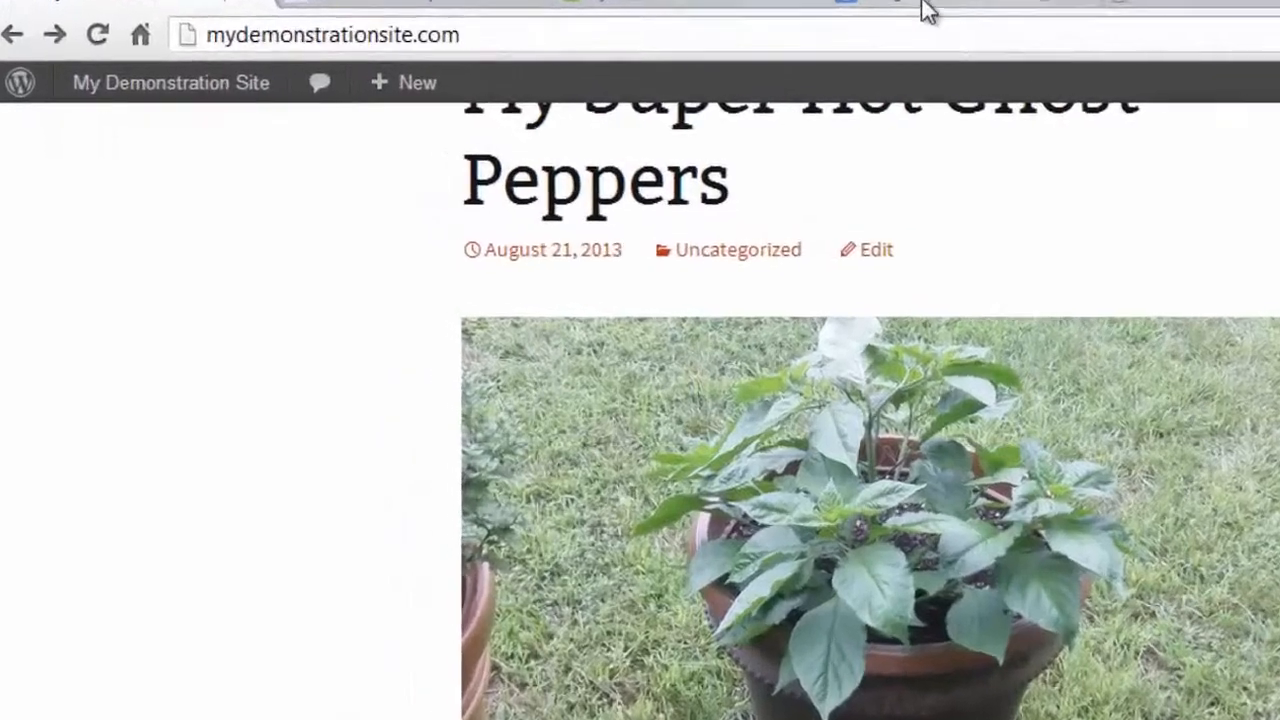
Open the Image Optimizer web tool on the Dynamic Drive site
{"action": "left_click", "coordinate": [645, 32]}
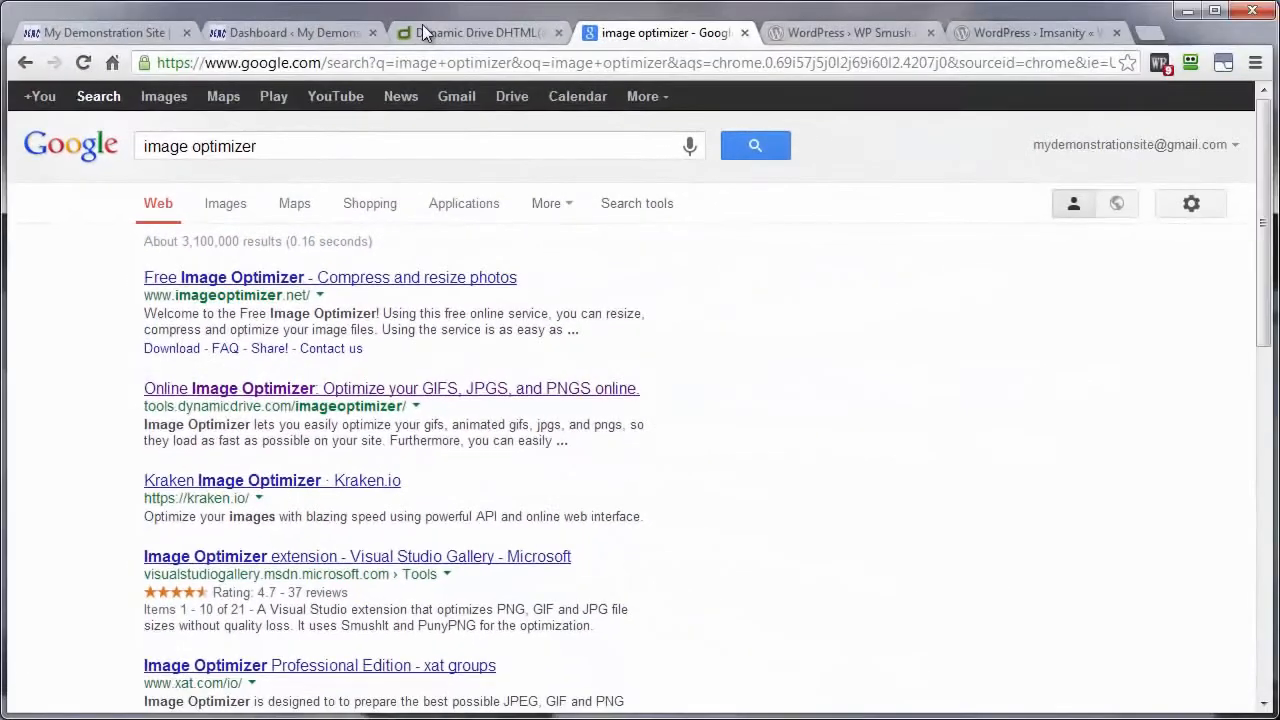
{"action": "left_click", "coordinate": [425, 33]}
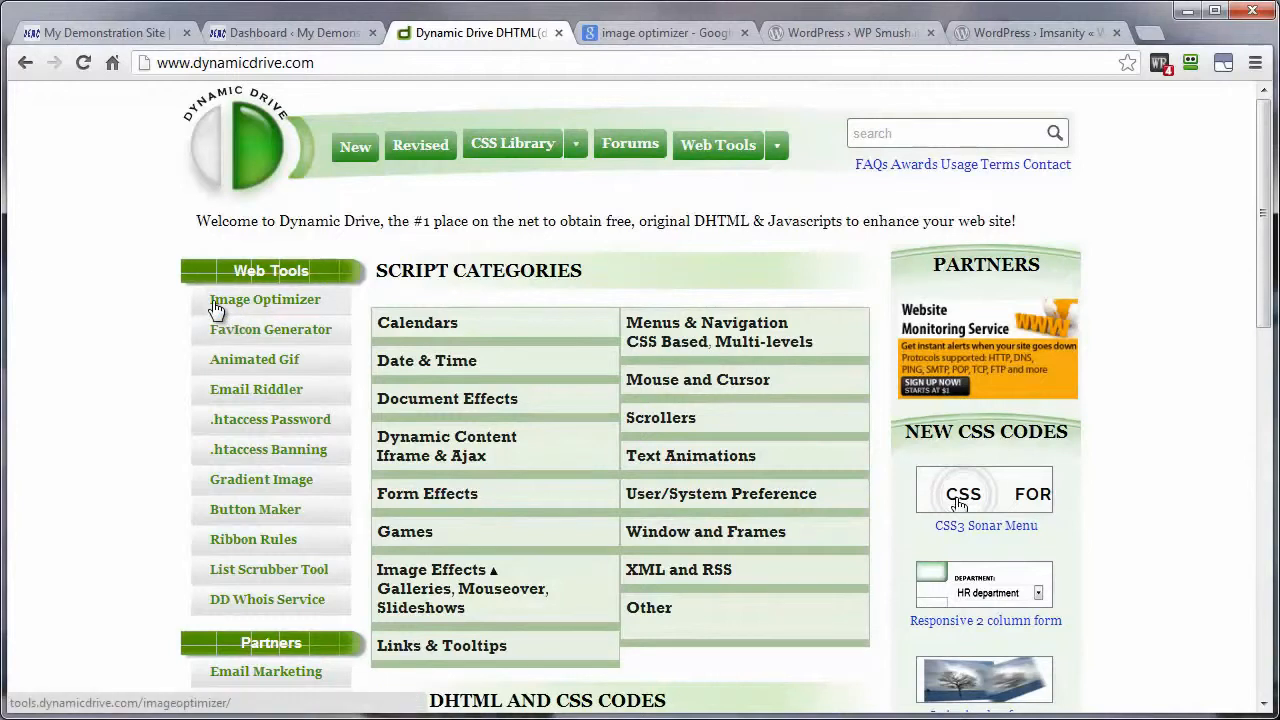
{"action": "left_click", "coordinate": [275, 300]}
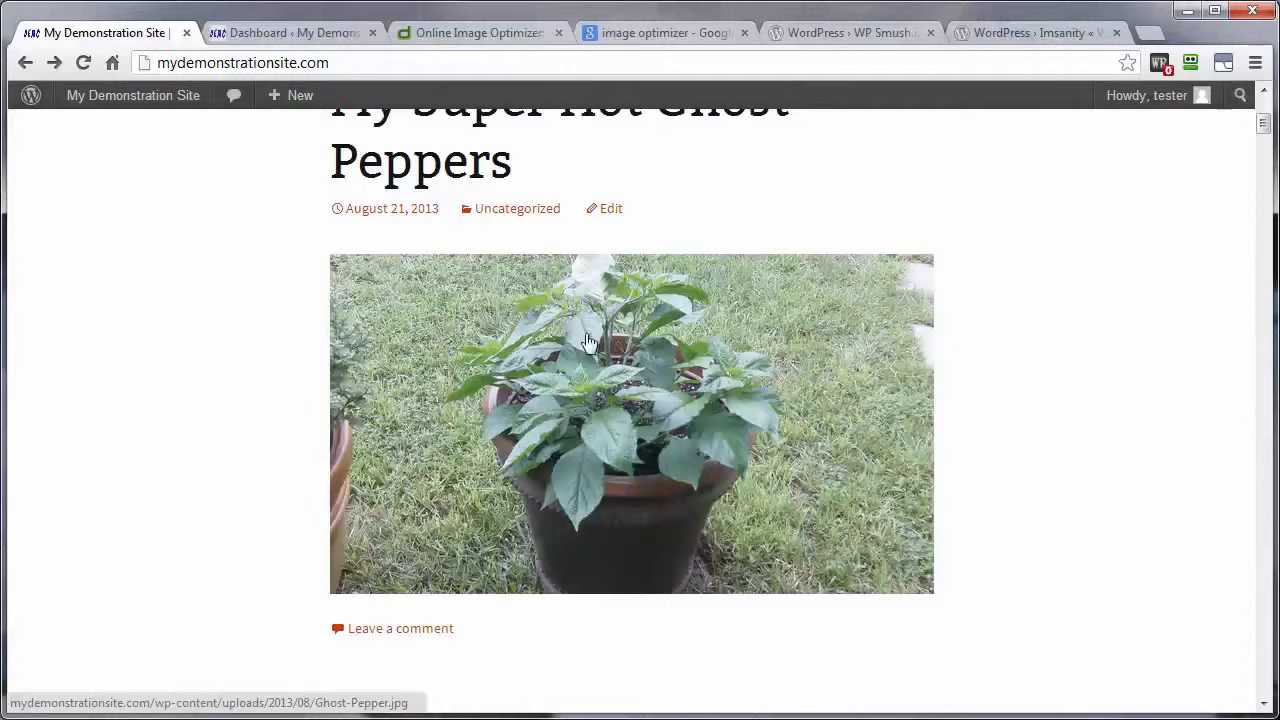
Upload BhutJolokia-GhostPepper-08-10-2013.JPG from the Aug-2013-GhostPeppers folder and optimize it in its own file type, with all results shown
{"action": "left_click", "coordinate": [468, 35]}
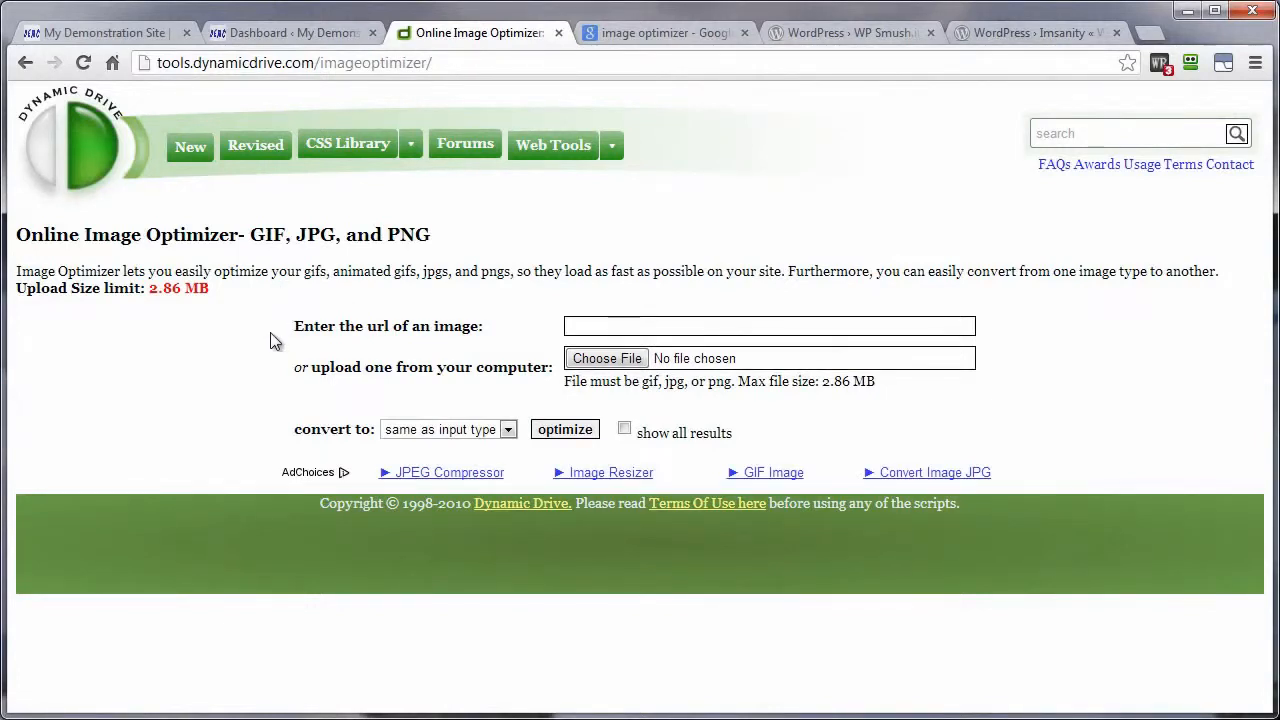
{"action": "left_click", "coordinate": [605, 362]}
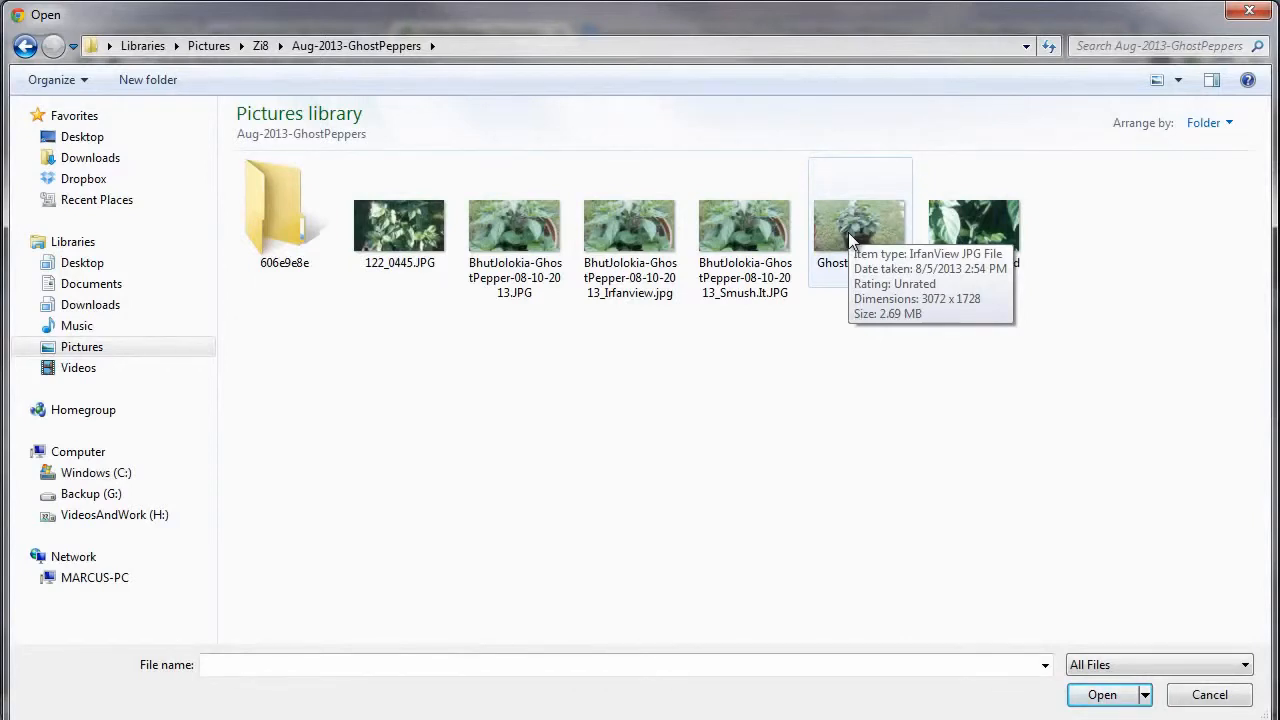
{"action": "left_click", "coordinate": [512, 233]}
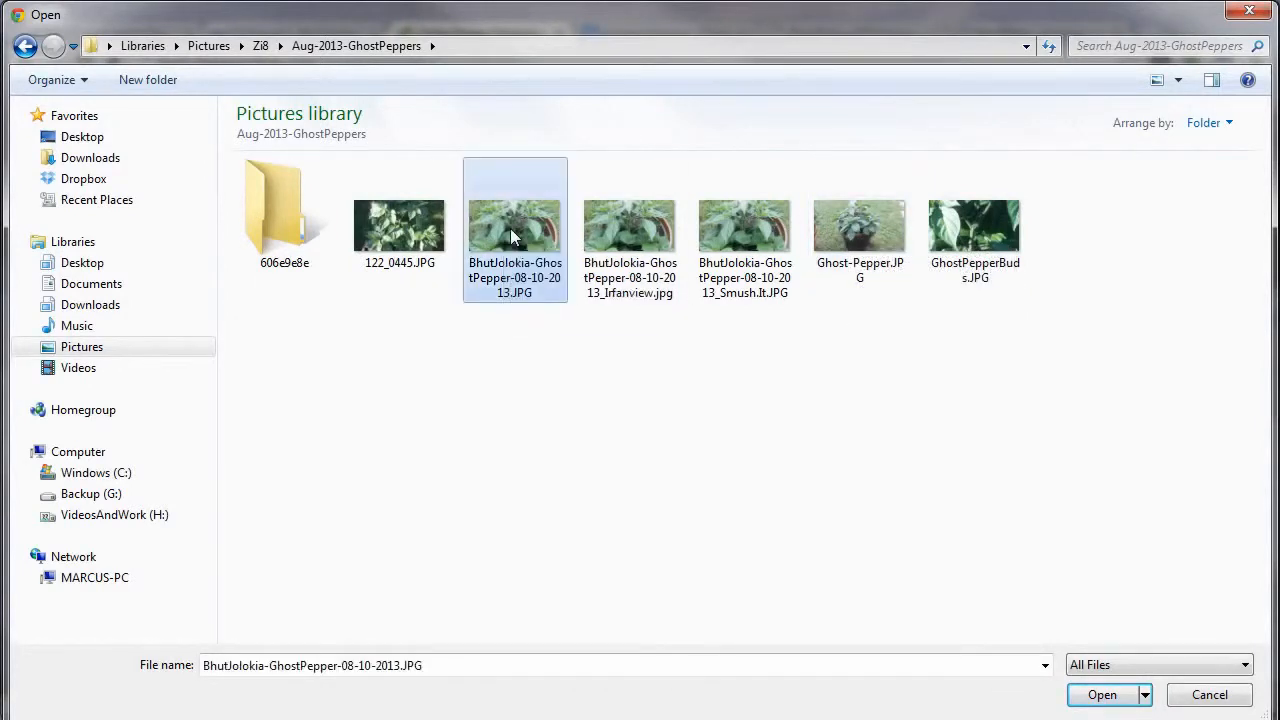
{"action": "left_click", "coordinate": [1102, 696]}
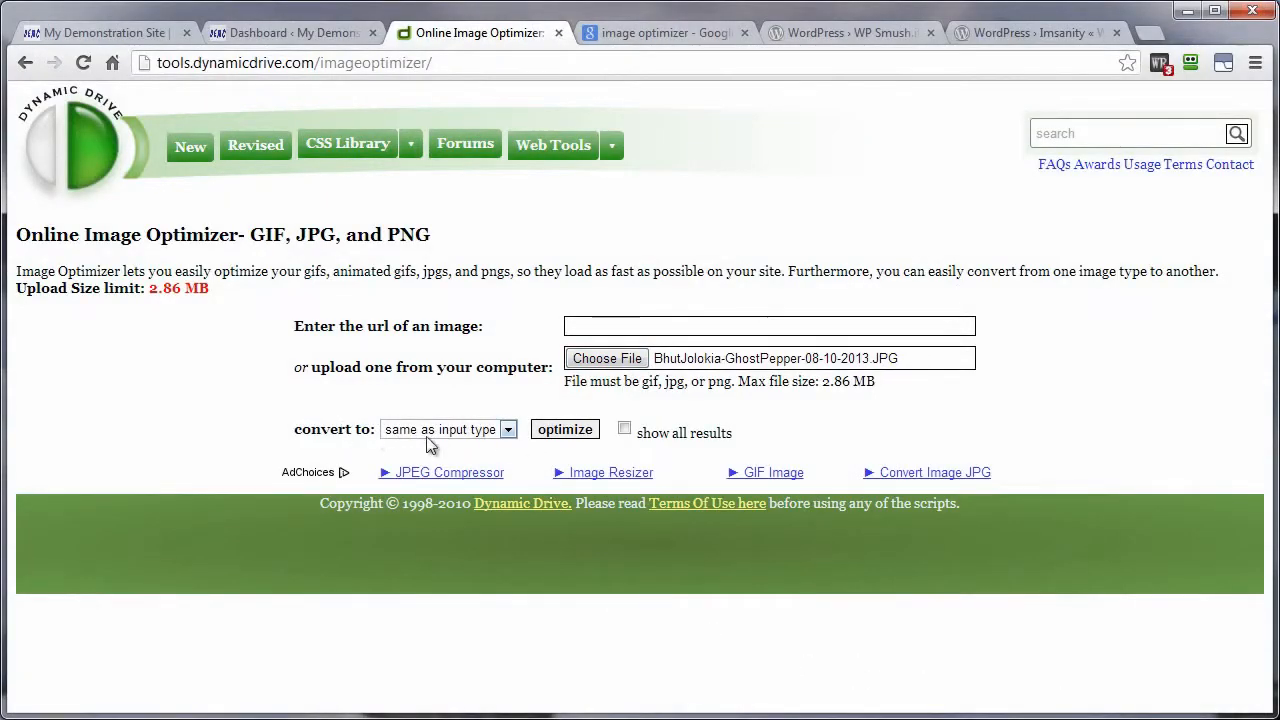
{"action": "left_click", "coordinate": [624, 428]}
{"action": "left_click", "coordinate": [566, 432]}
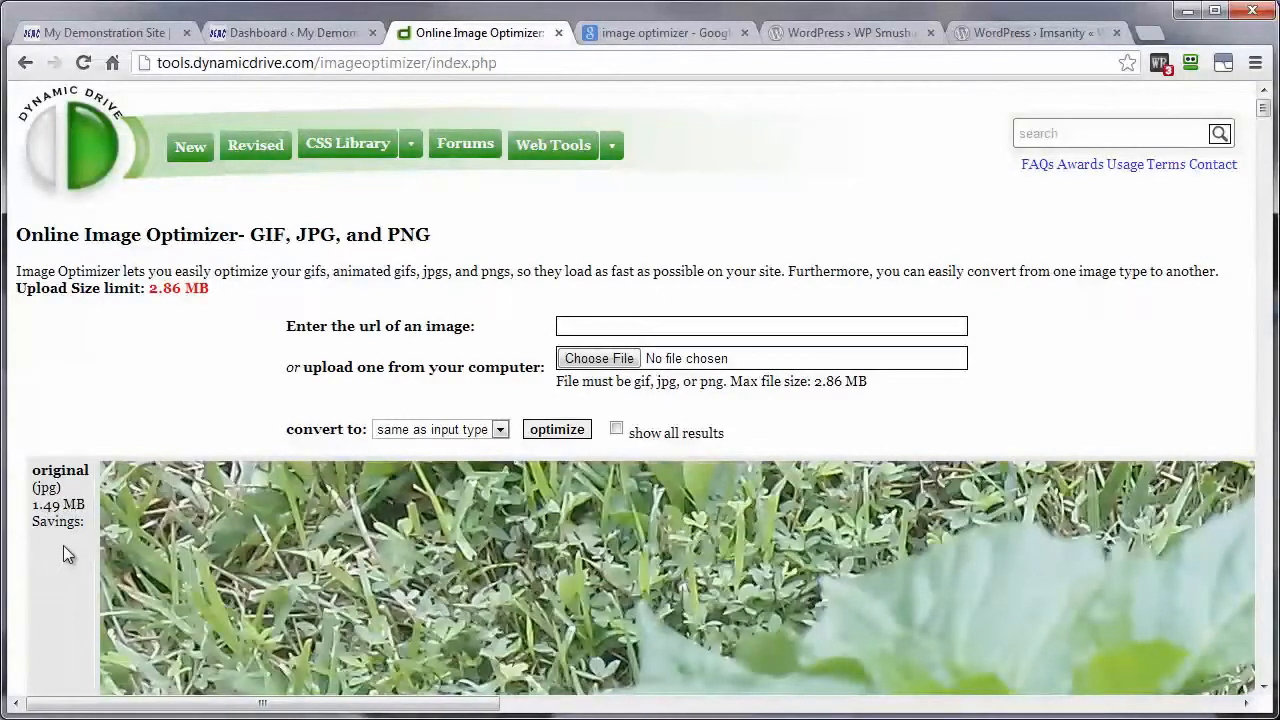
Compare the original photo with the quality 90 version for file size, savings and sharpness
{"action": "scroll", "coordinate": [404, 559], "scroll_direction": "down", "scroll_amount": 8}
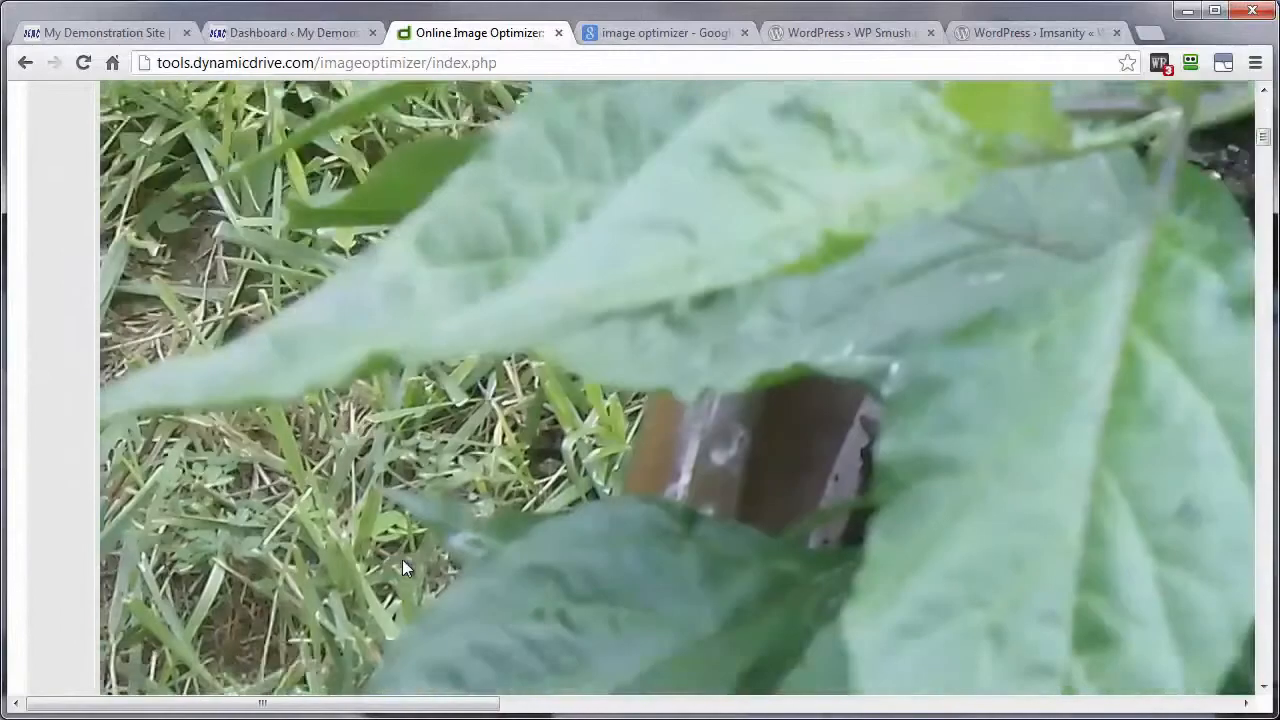
{"action": "scroll", "coordinate": [404, 567], "scroll_direction": "down", "scroll_amount": 2}
{"action": "scroll", "coordinate": [508, 389], "scroll_direction": "down", "scroll_amount": 5}
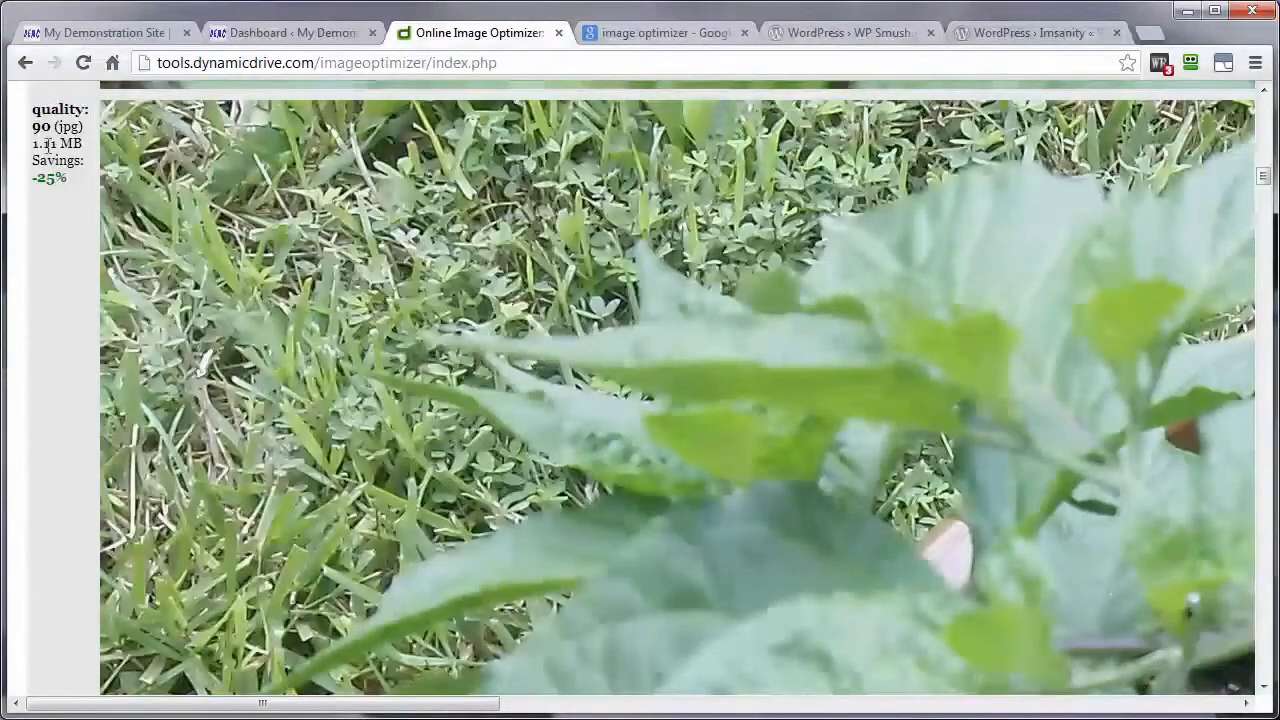
{"action": "scroll", "coordinate": [335, 395], "scroll_direction": "up", "scroll_amount": 8}
{"action": "scroll", "coordinate": [334, 390], "scroll_direction": "down", "scroll_amount": 8}
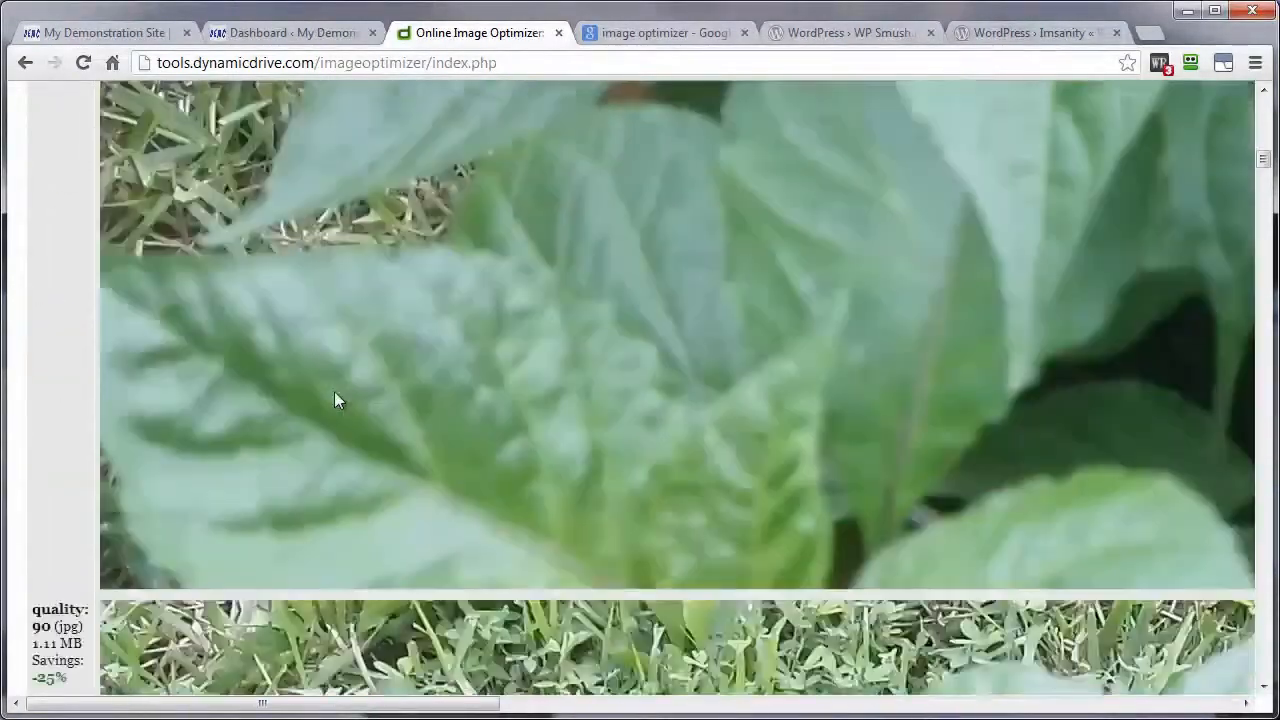
{"action": "scroll", "coordinate": [334, 391], "scroll_direction": "up", "scroll_amount": 8}
{"action": "scroll", "coordinate": [334, 393], "scroll_direction": "down", "scroll_amount": 8}
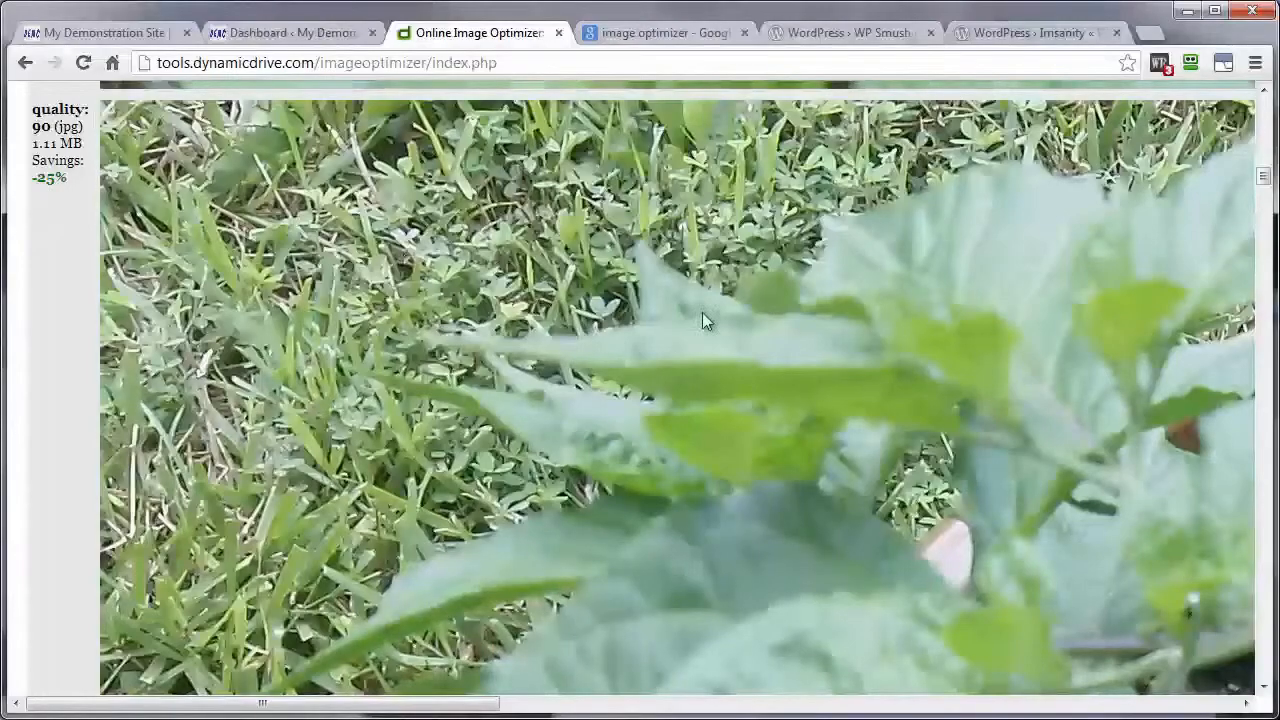
Examine the more compressed versions from quality 80 to quality 30 for file size, savings and visible detail
{"action": "scroll", "coordinate": [1263, 418], "scroll_direction": "down", "scroll_amount": 10}
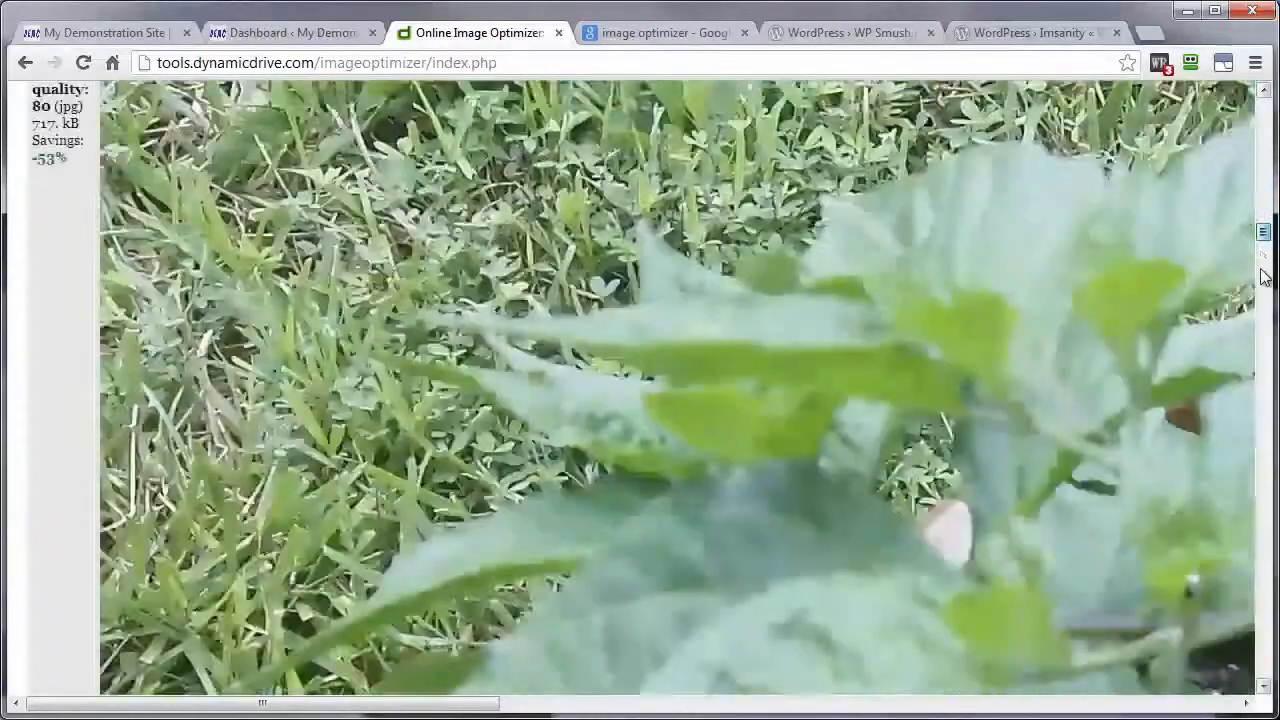
{"action": "scroll", "coordinate": [1263, 418], "scroll_direction": "down", "scroll_amount": 10}
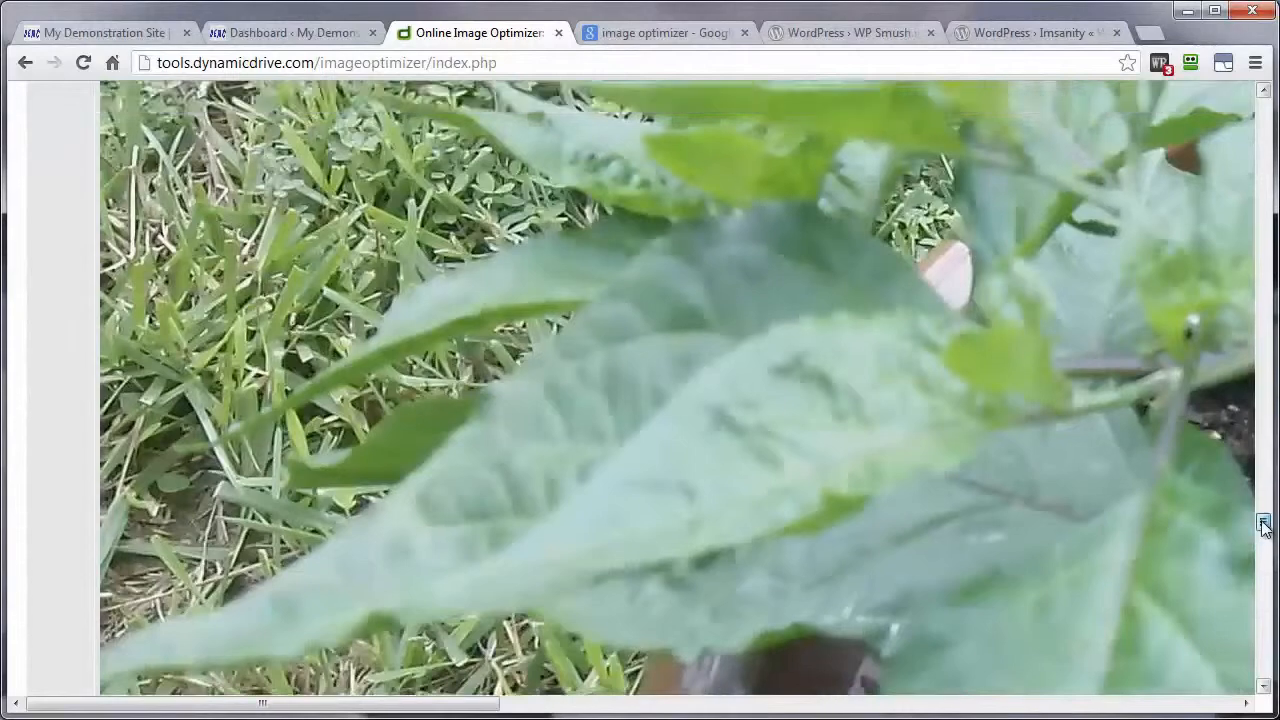
{"action": "left_click_drag", "start_coordinate": [1263, 527], "coordinate": [1264, 514]}
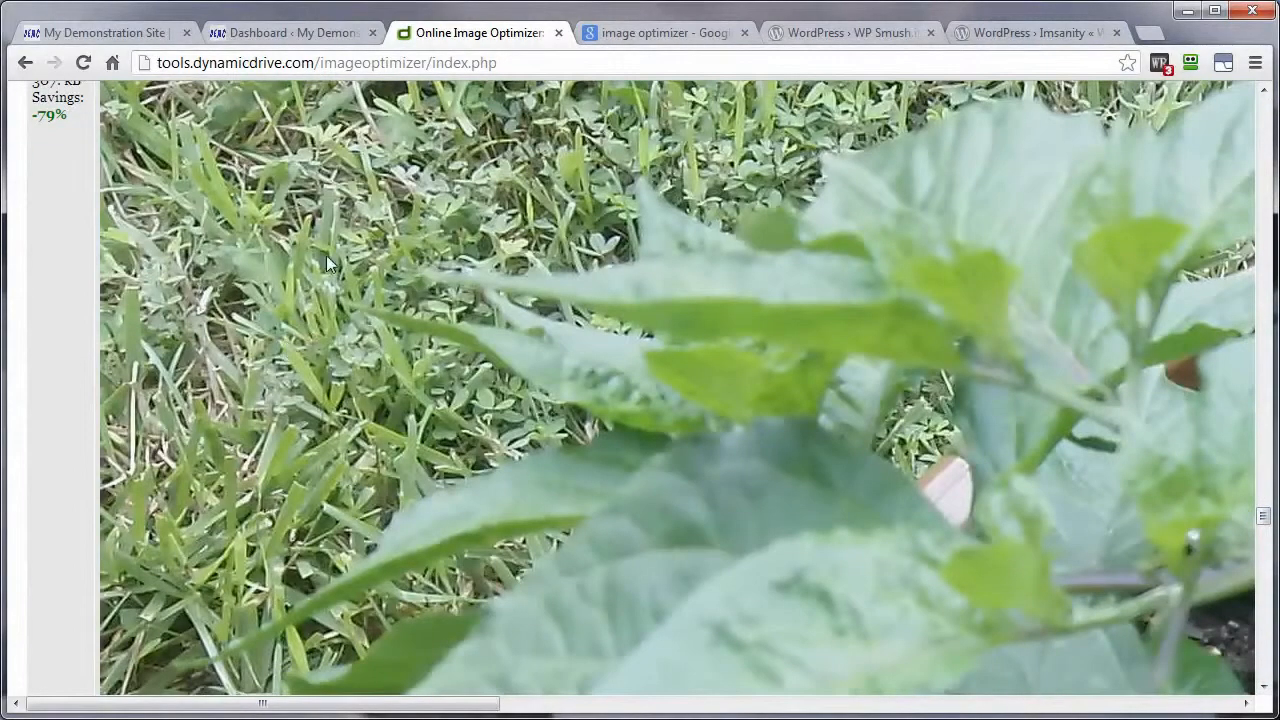
{"action": "scroll", "coordinate": [211, 319], "scroll_direction": "up", "scroll_amount": 1}
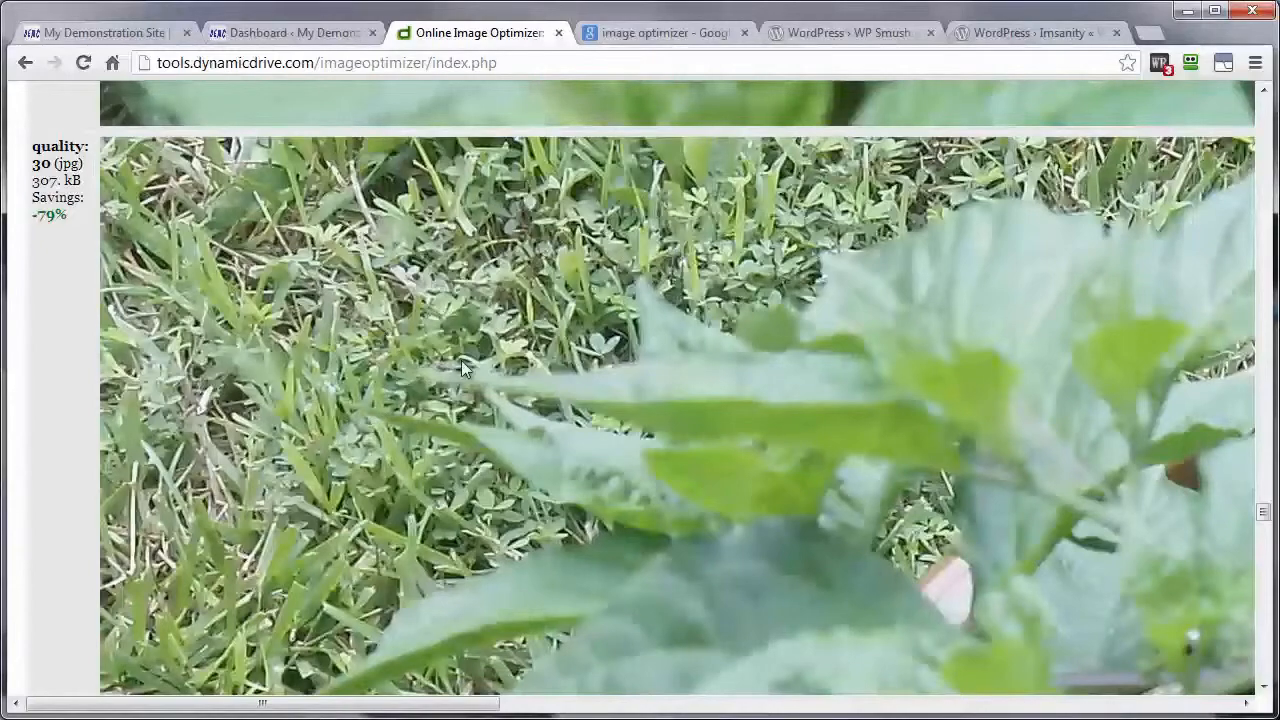
{"action": "scroll", "coordinate": [527, 407], "scroll_direction": "down", "scroll_amount": 5}
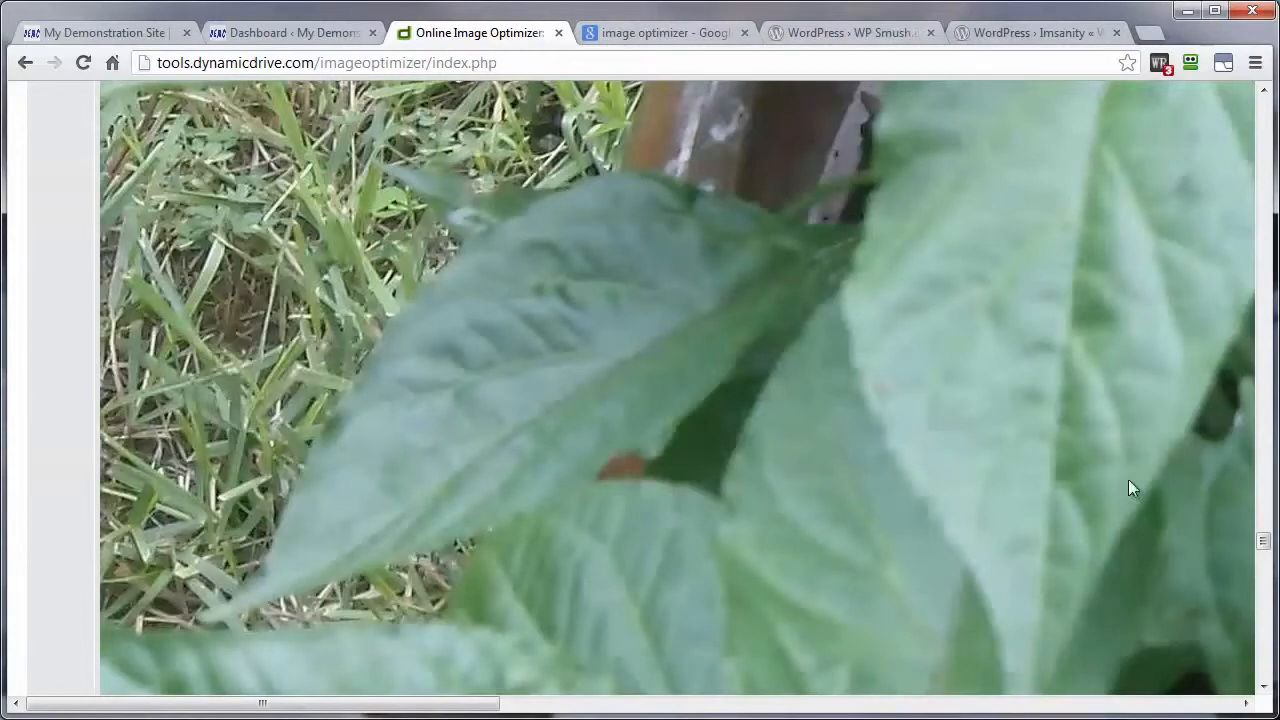
Inspect the quality 10 and quality 20 versions for visible degradation and file savings
{"action": "left_click_drag", "start_coordinate": [1263, 540], "coordinate": [1263, 623]}
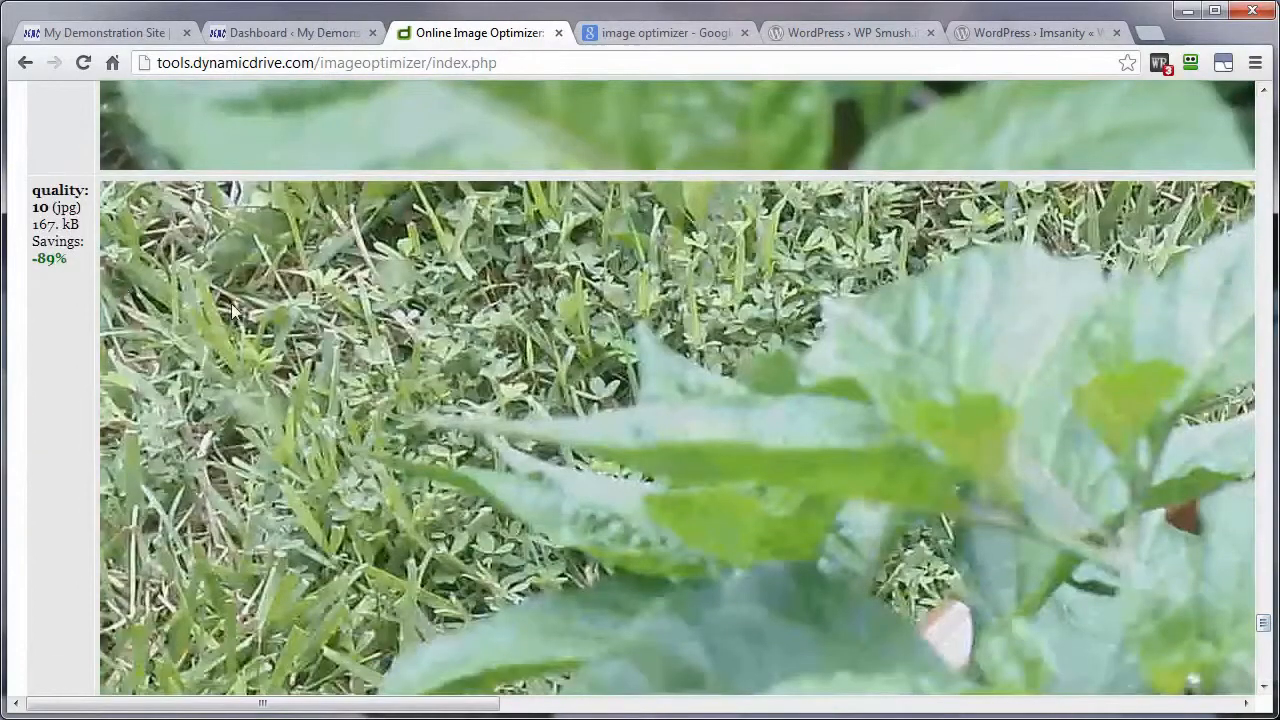
{"action": "scroll", "coordinate": [287, 352], "scroll_direction": "down", "scroll_amount": 3}
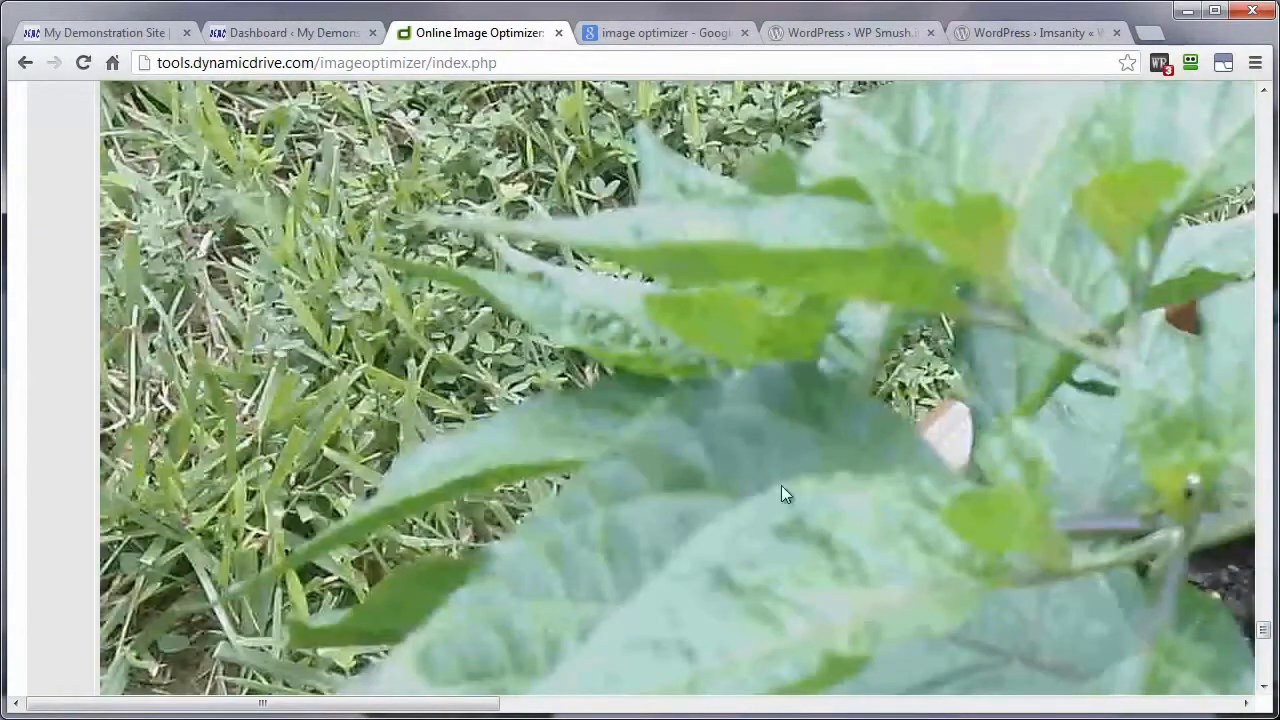
{"action": "scroll", "coordinate": [328, 458], "scroll_direction": "up", "scroll_amount": 8}
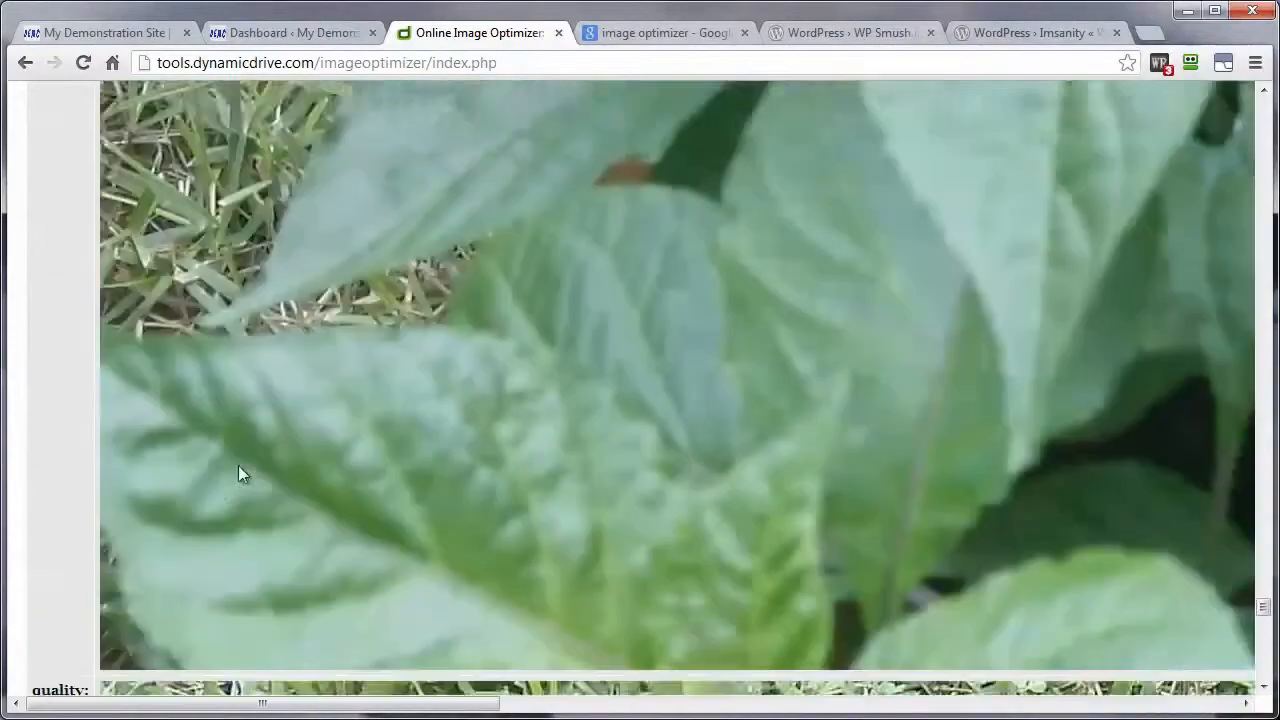
{"action": "scroll", "coordinate": [238, 465], "scroll_direction": "up", "scroll_amount": 5}
{"action": "scroll", "coordinate": [891, 526], "scroll_direction": "up", "scroll_amount": 3}
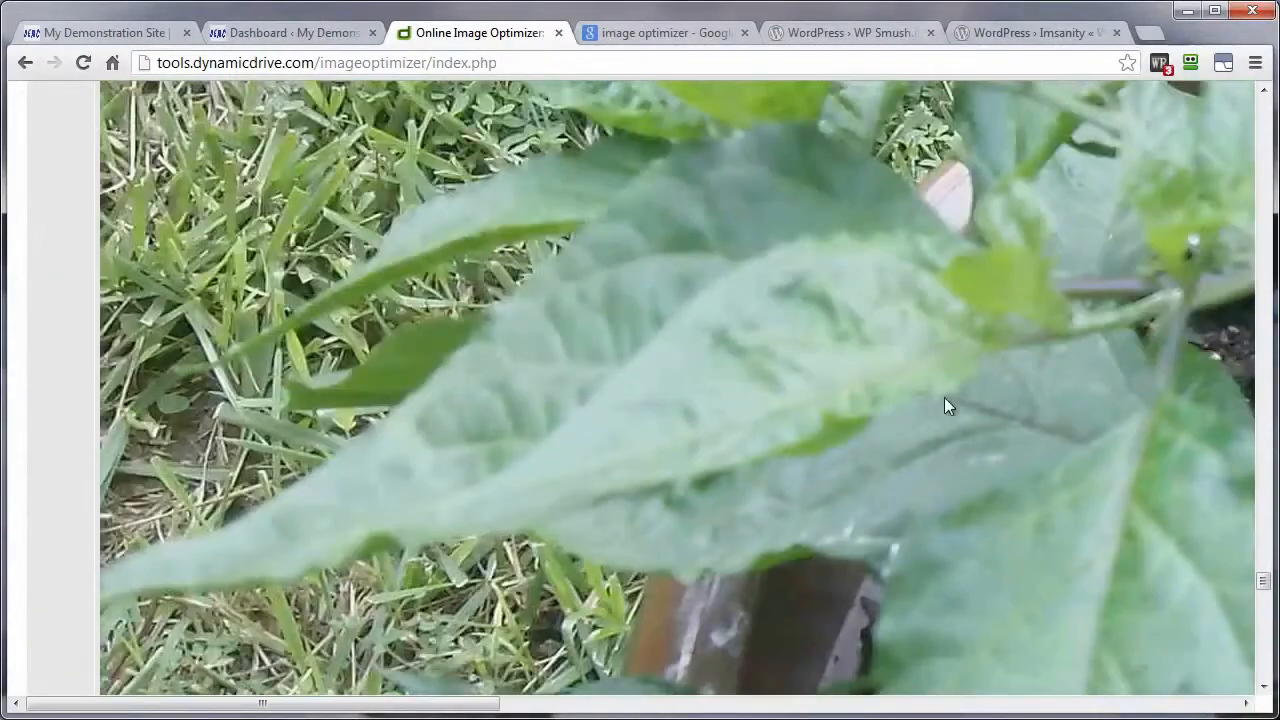
{"action": "scroll", "coordinate": [522, 345], "scroll_direction": "up", "scroll_amount": 5}
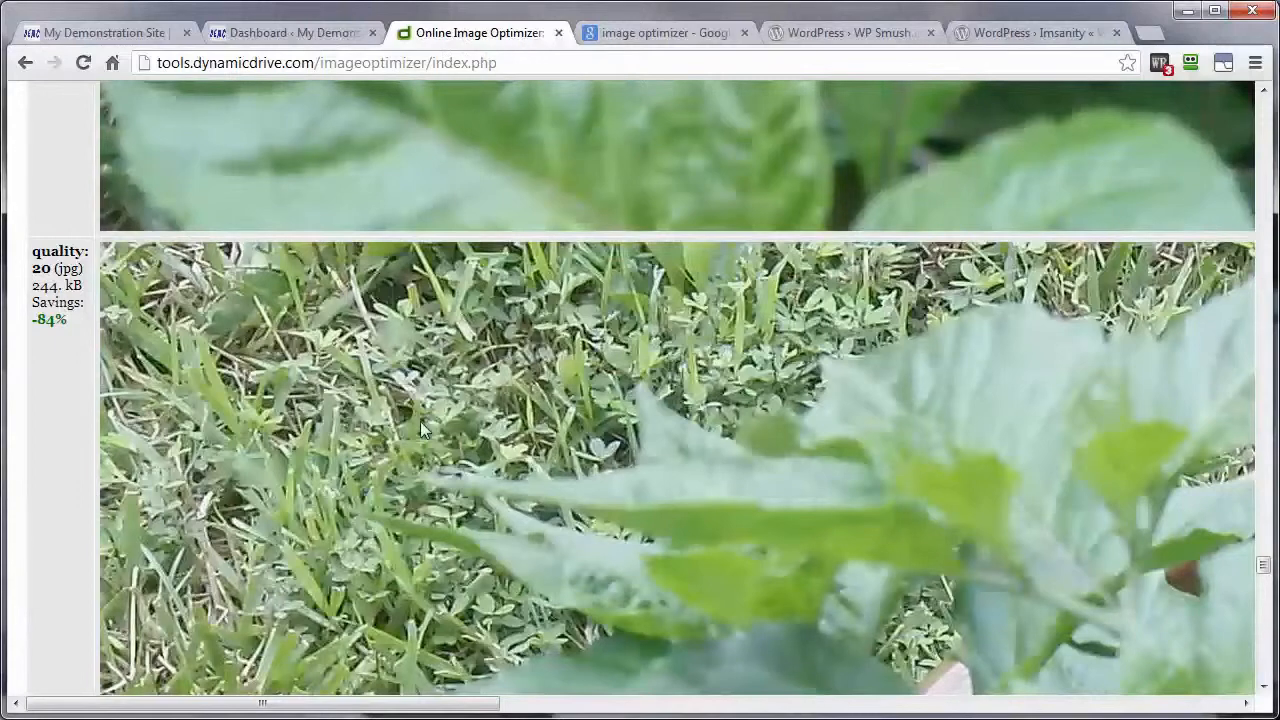
{"action": "scroll", "coordinate": [421, 440], "scroll_direction": "up", "scroll_amount": 5}
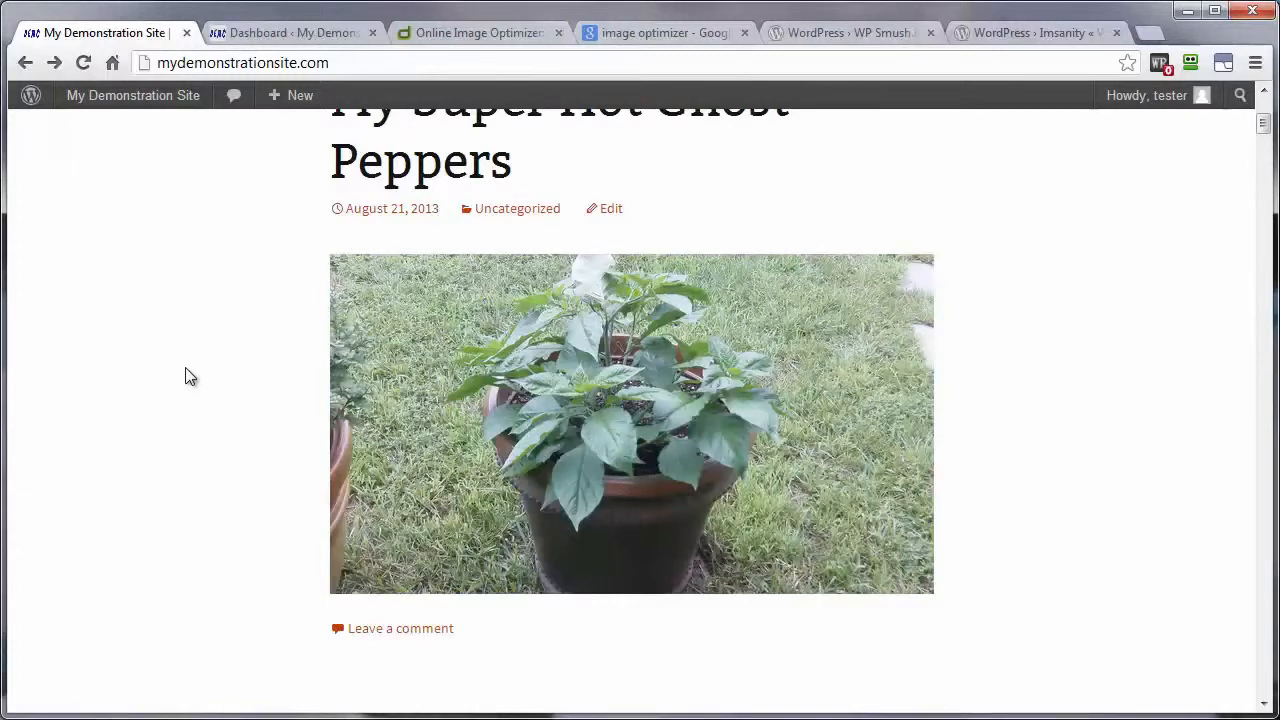
Review the WP Smush.it and Imsanity plugin pages on WordPress.org, along with the optimizer results and the demonstration site
{"action": "left_click", "coordinate": [809, 32]}
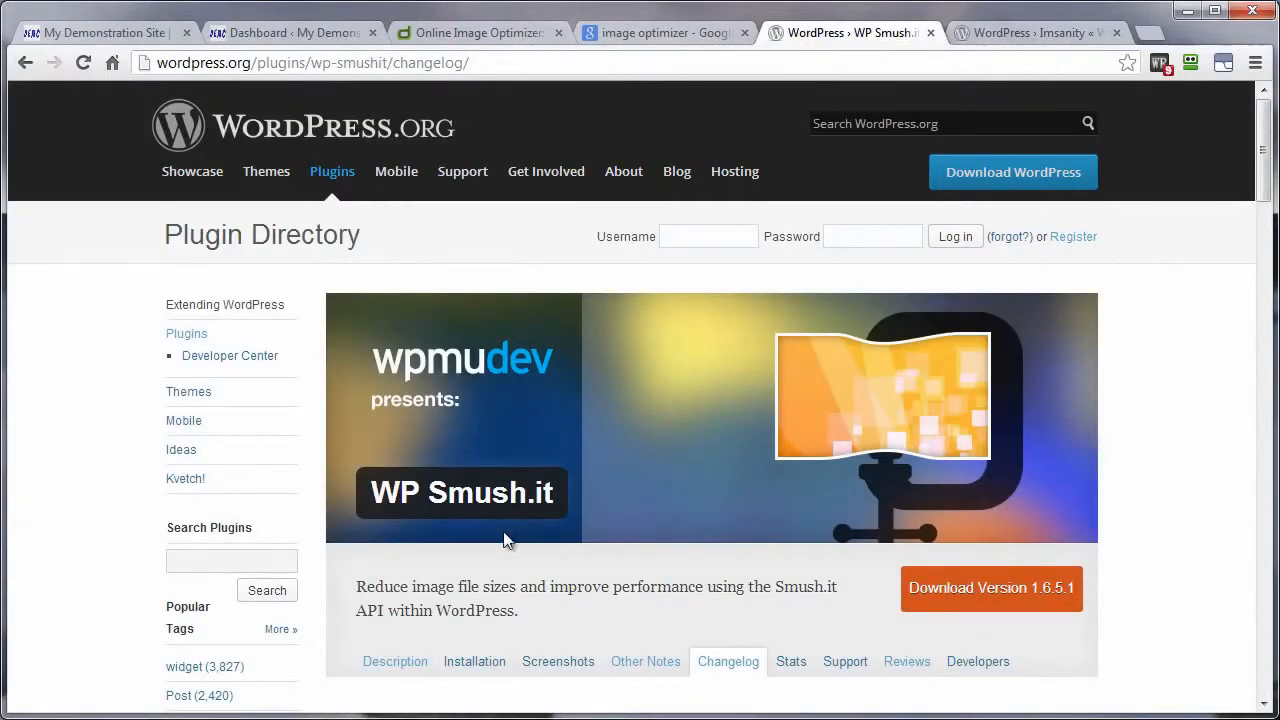
{"action": "left_click", "coordinate": [1005, 36]}
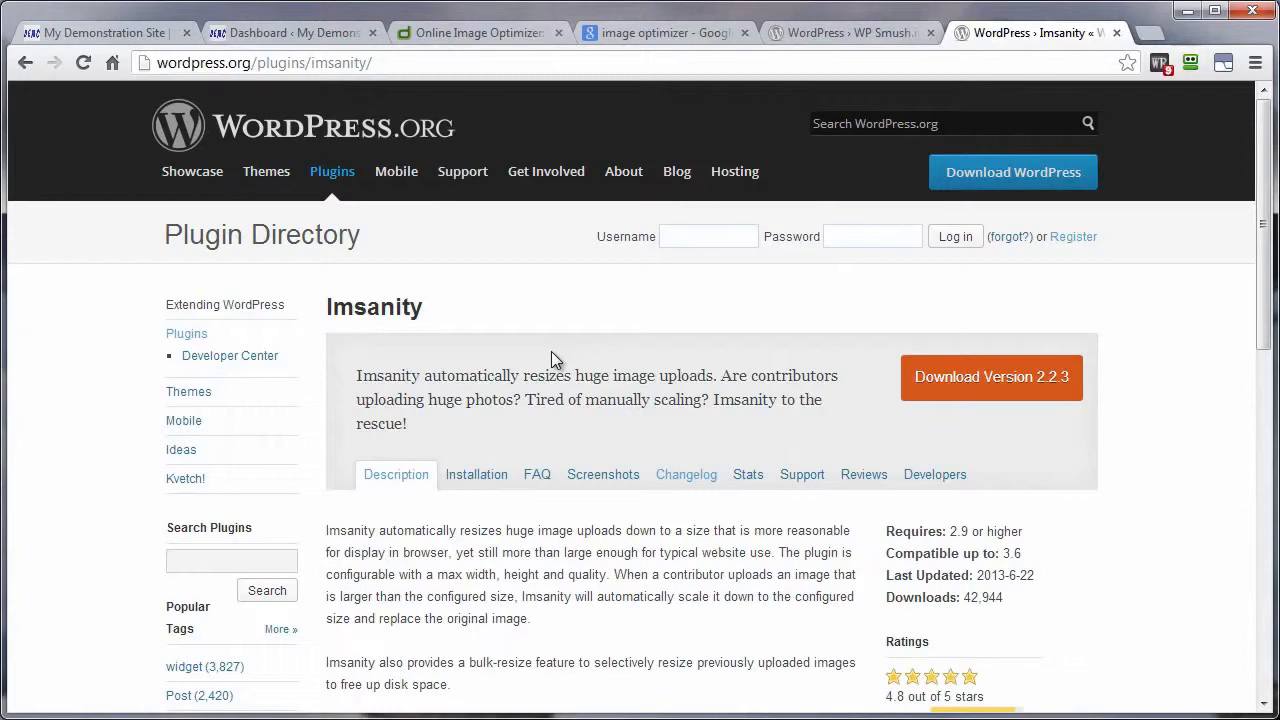
{"action": "left_click", "coordinate": [445, 33]}
{"action": "scroll", "coordinate": [257, 333], "scroll_direction": "up", "scroll_amount": 10}
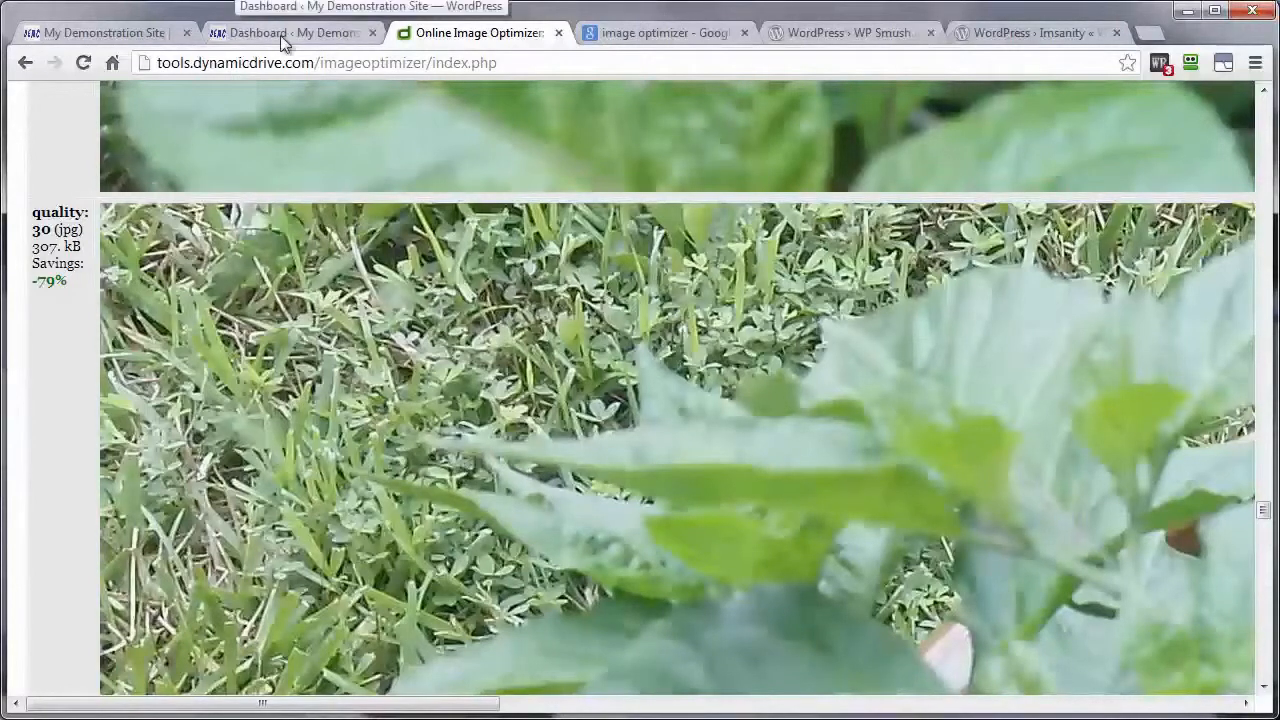
{"action": "left_click", "coordinate": [105, 27]}
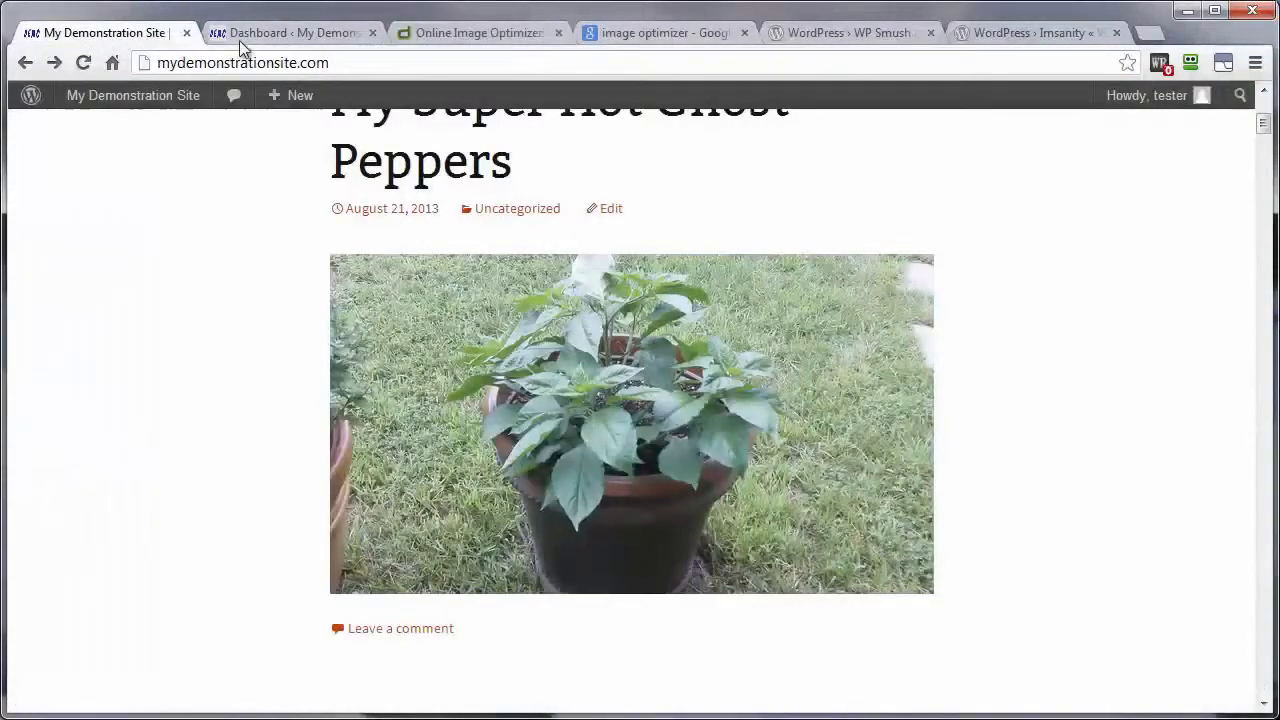
{"action": "left_click", "coordinate": [239, 33]}
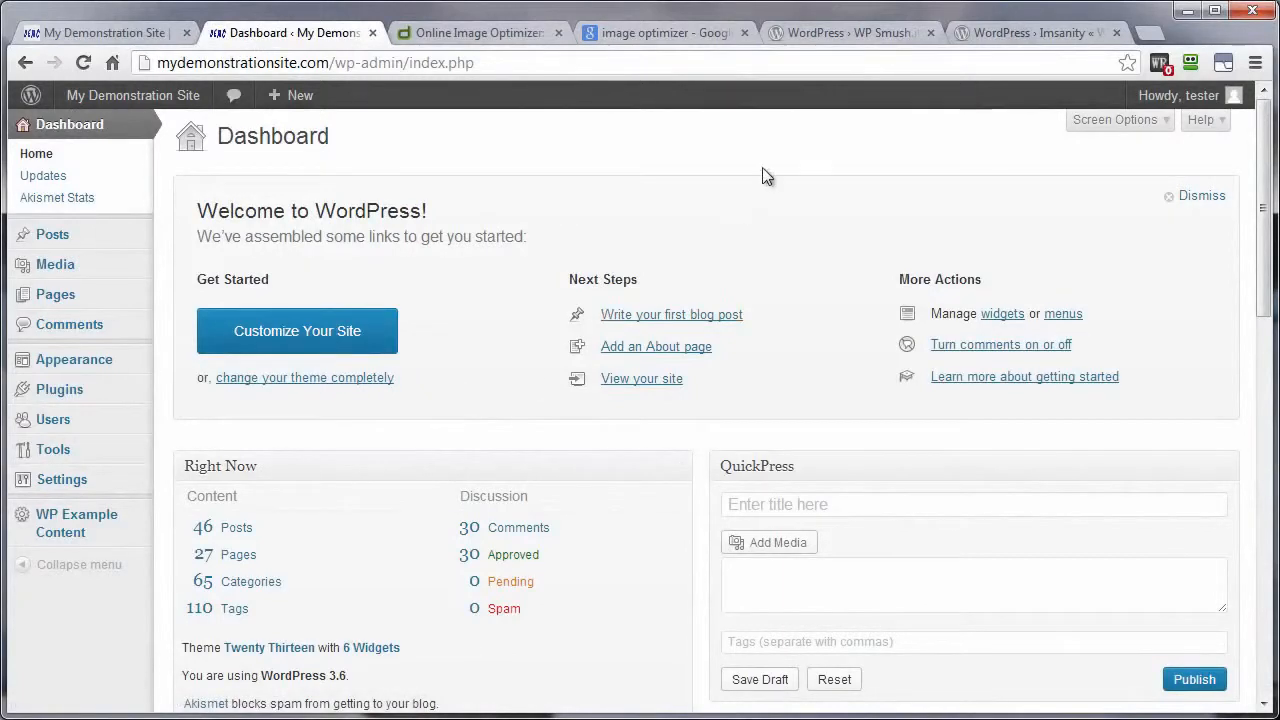
{"action": "left_click", "coordinate": [817, 33]}
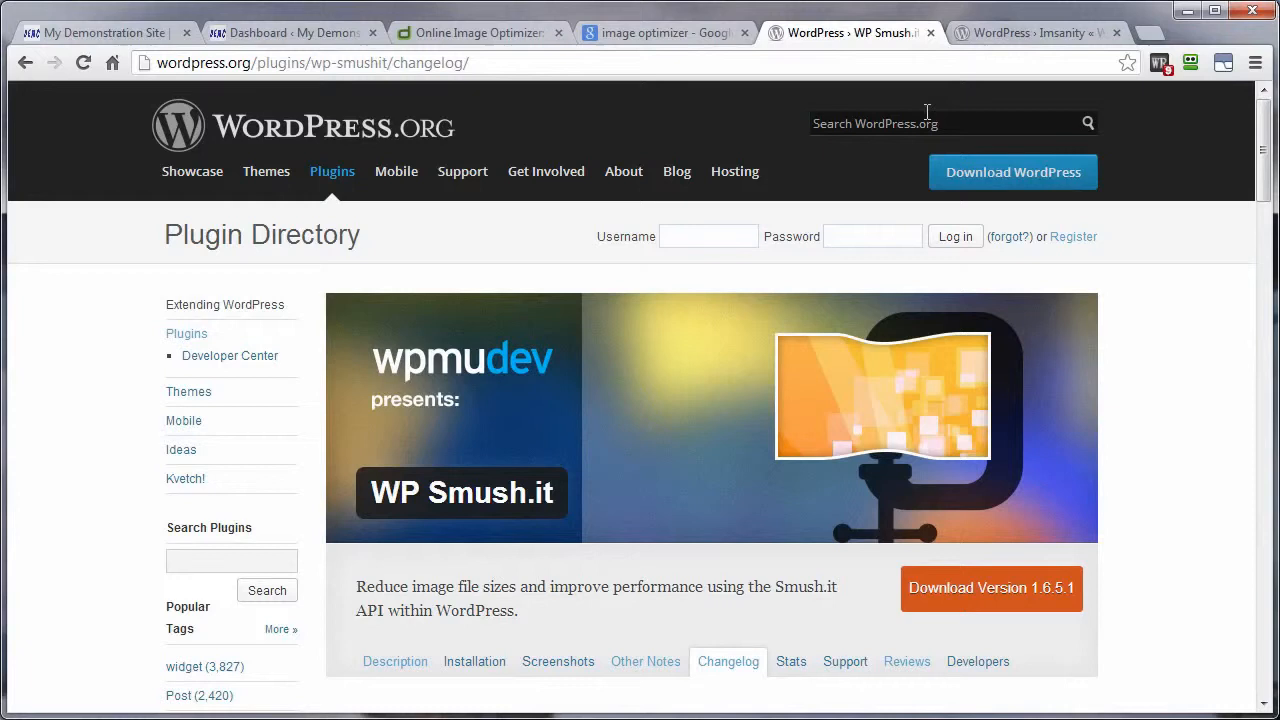
{"action": "left_click", "coordinate": [1000, 34]}
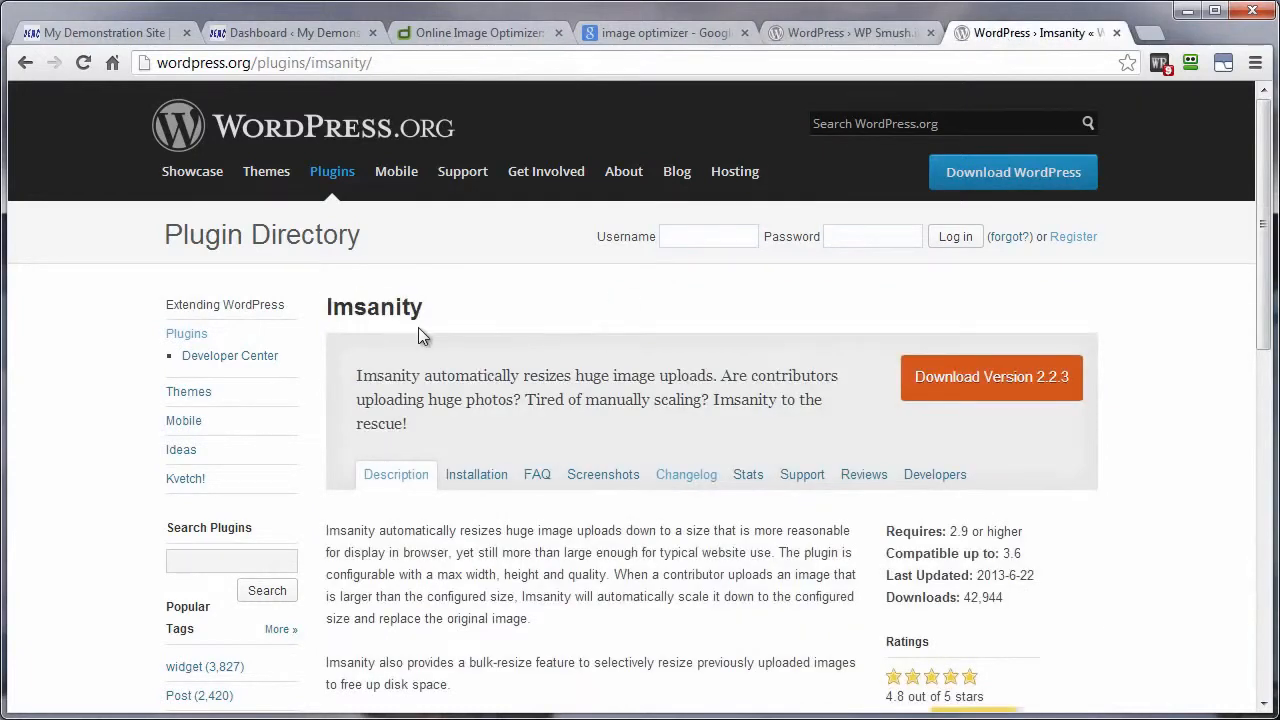
{"action": "left_click", "coordinate": [845, 33]}
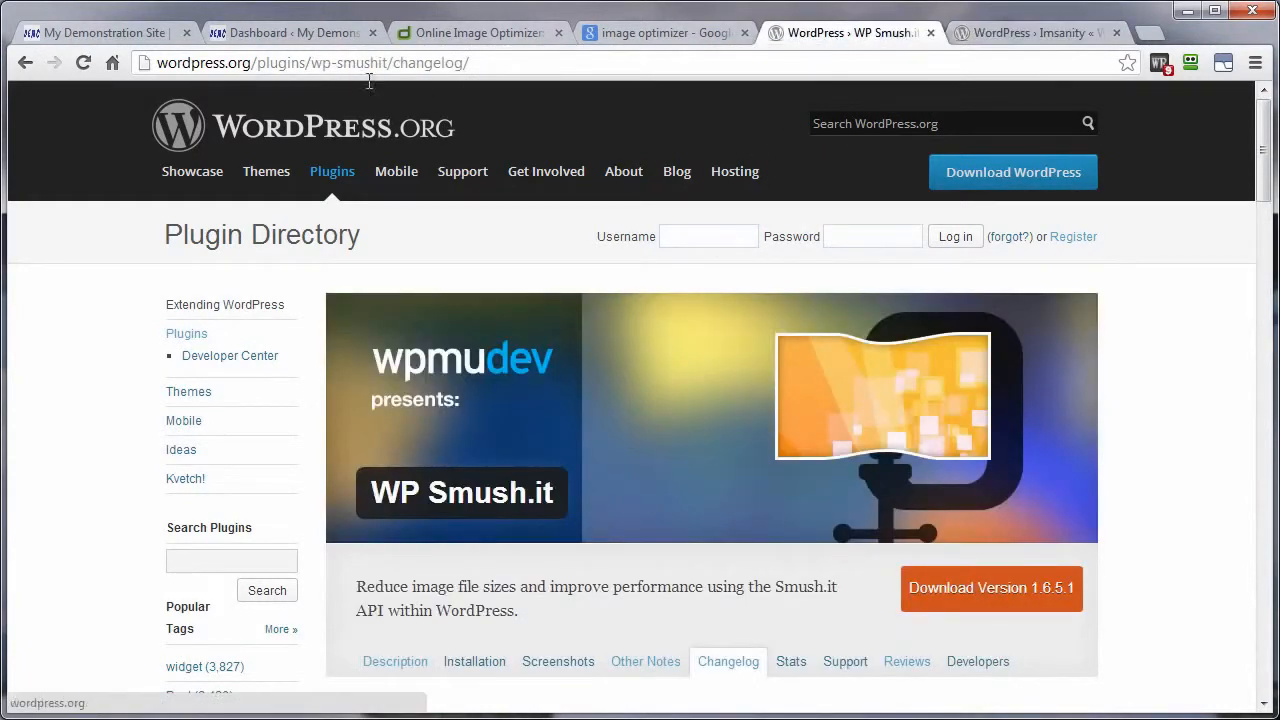
From the demonstration site's dashboard, search for "wp smushit" among the plugins available to install
{"action": "left_click", "coordinate": [283, 33]}
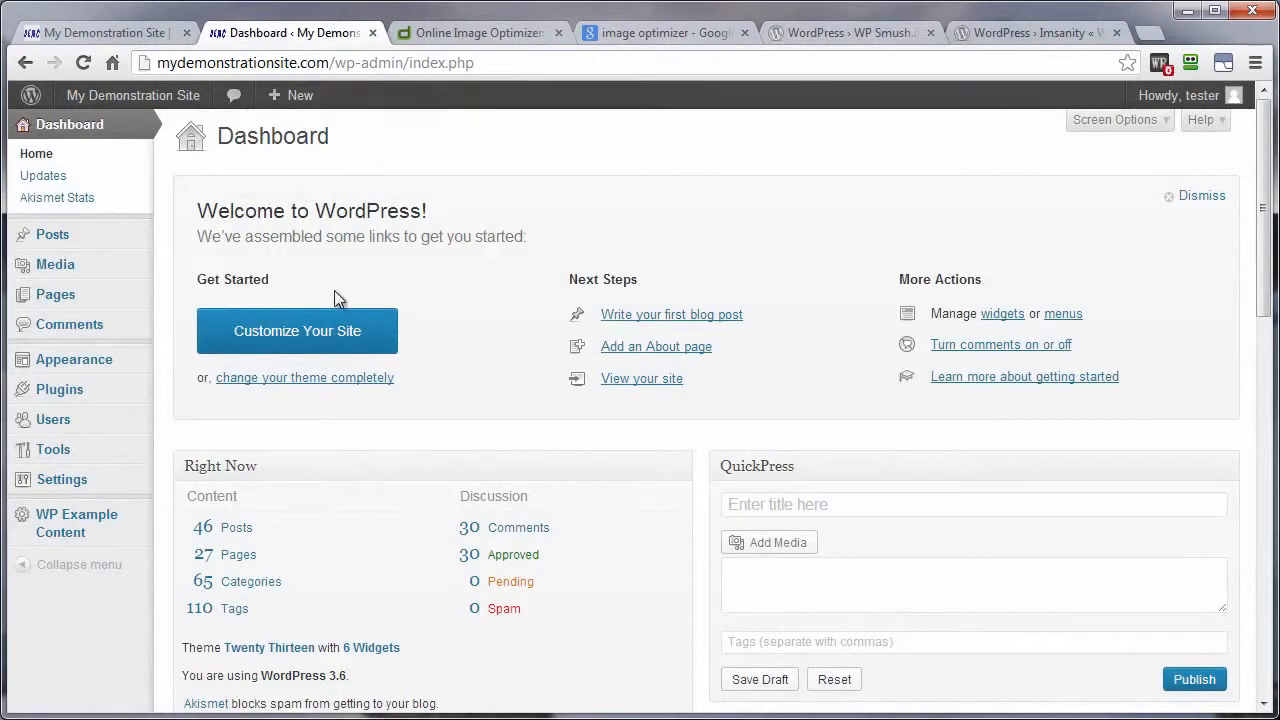
{"action": "mouse_move", "coordinate": [125, 394]}
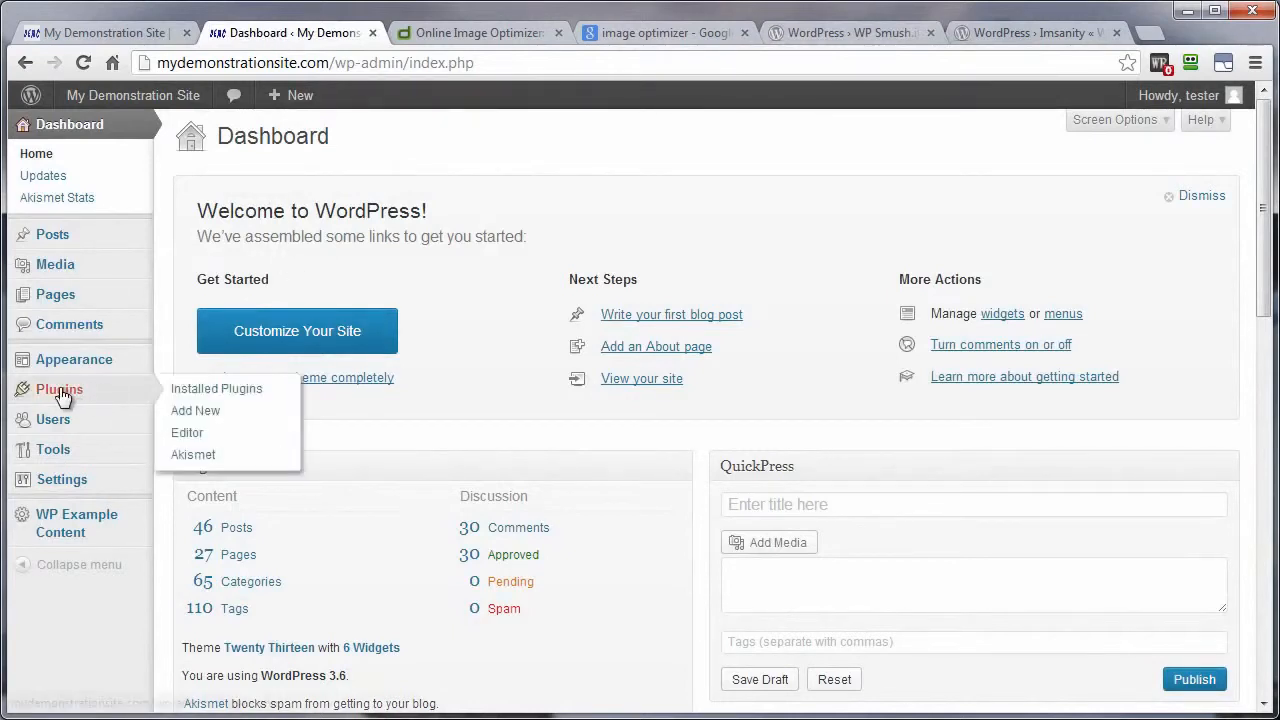
{"action": "left_click", "coordinate": [214, 414]}
{"action": "left_click", "coordinate": [234, 289]}
{"action": "type", "text": "wp smushit"}
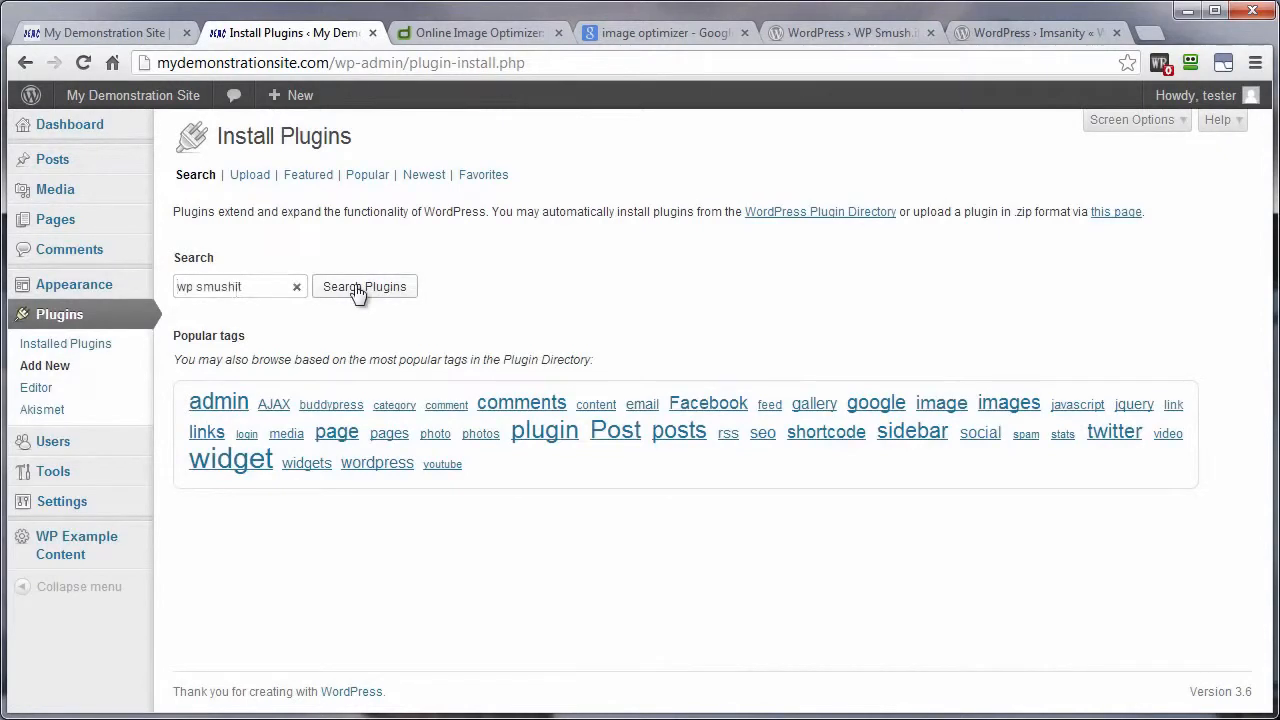
{"action": "left_click", "coordinate": [358, 290]}
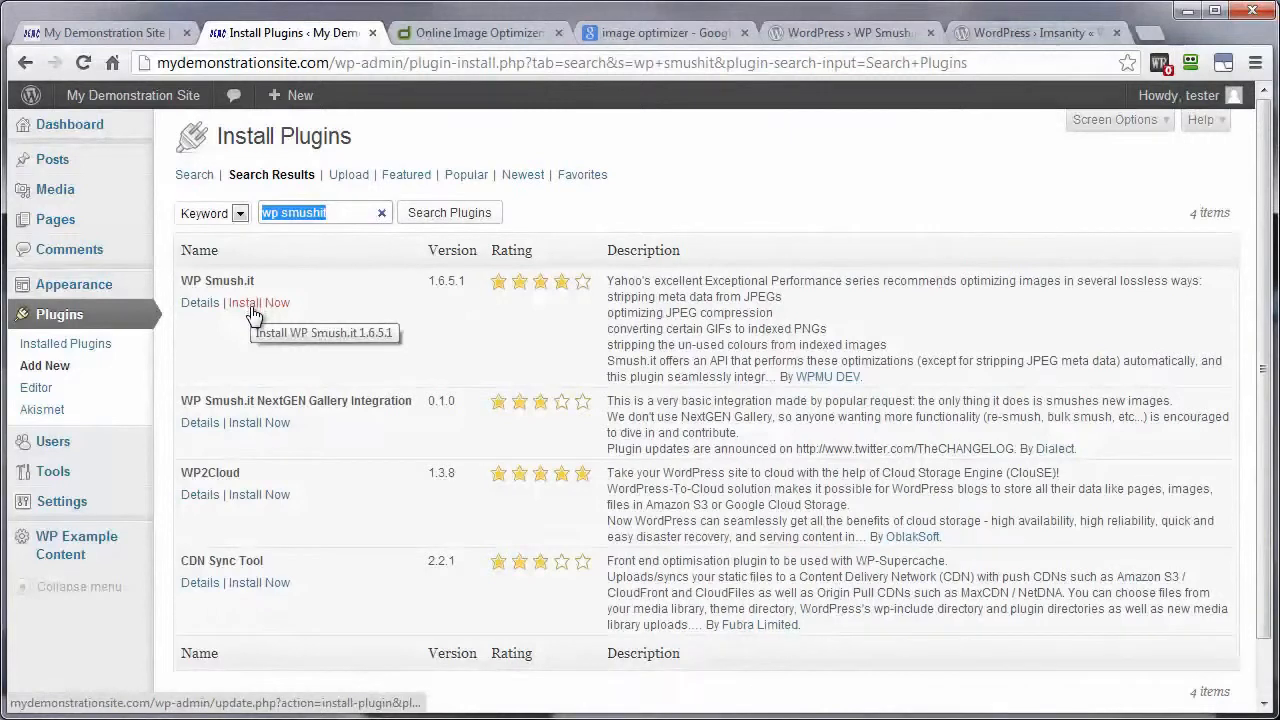
Install the WP Smush.it plugin from the search results and activate it
{"action": "left_click", "coordinate": [255, 310]}
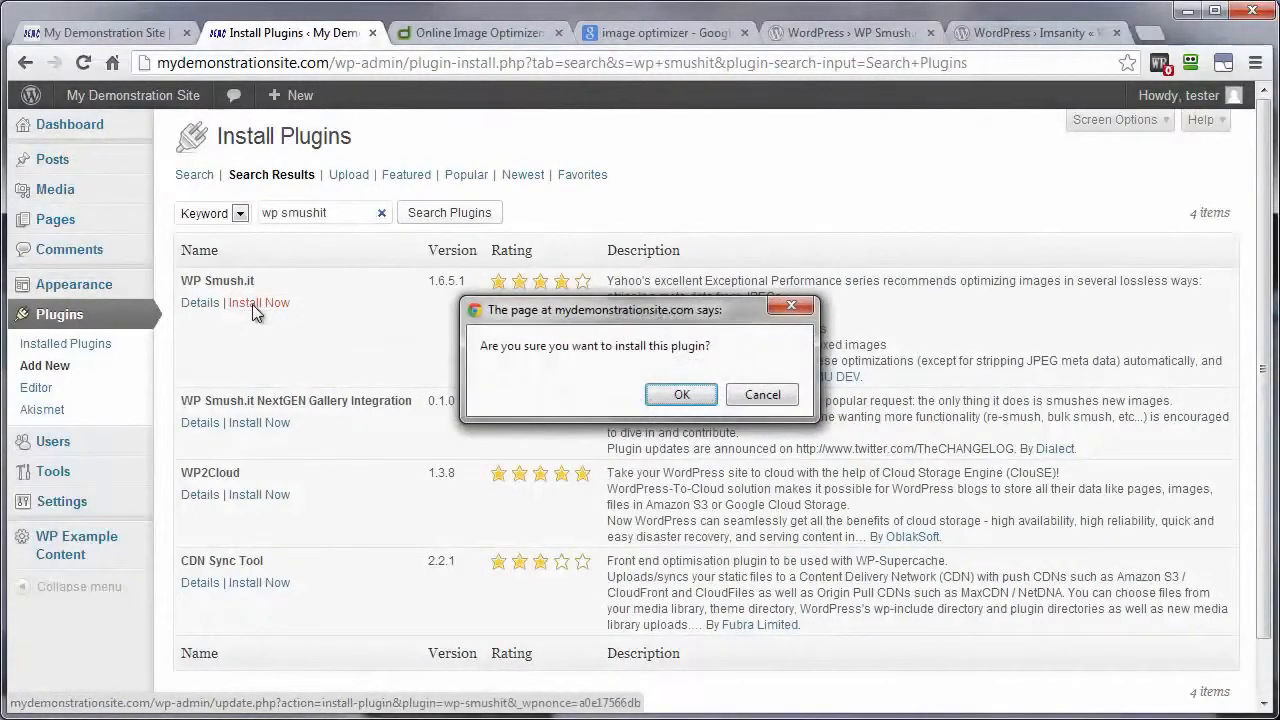
{"action": "left_click", "coordinate": [681, 395]}
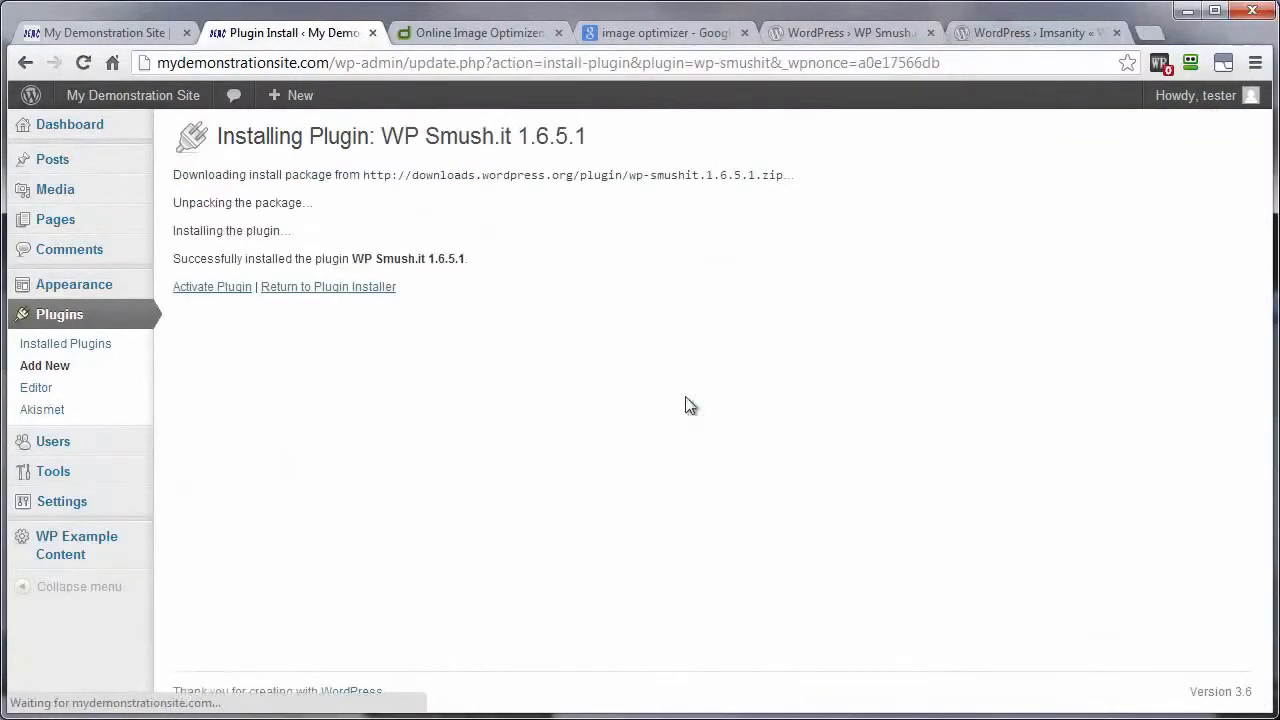
{"action": "left_click", "coordinate": [222, 289]}
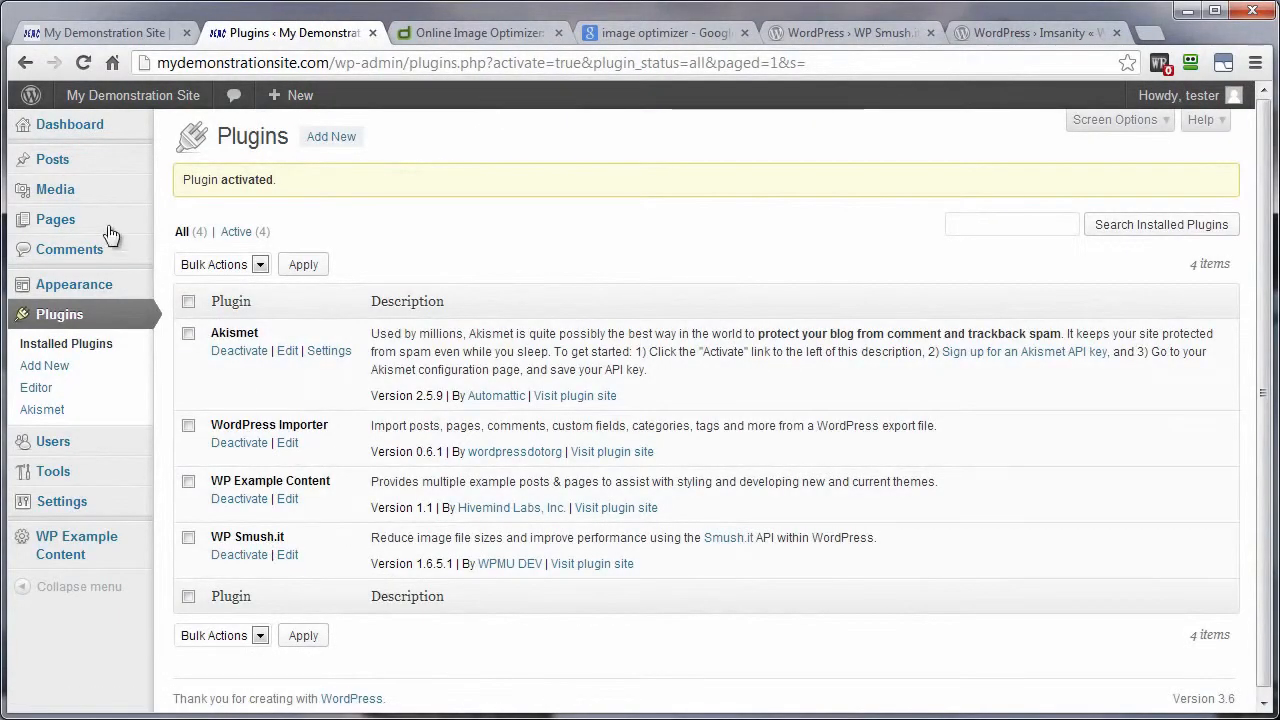
Review the Smush.it status of every image in the media library
{"action": "mouse_move", "coordinate": [57, 193]}
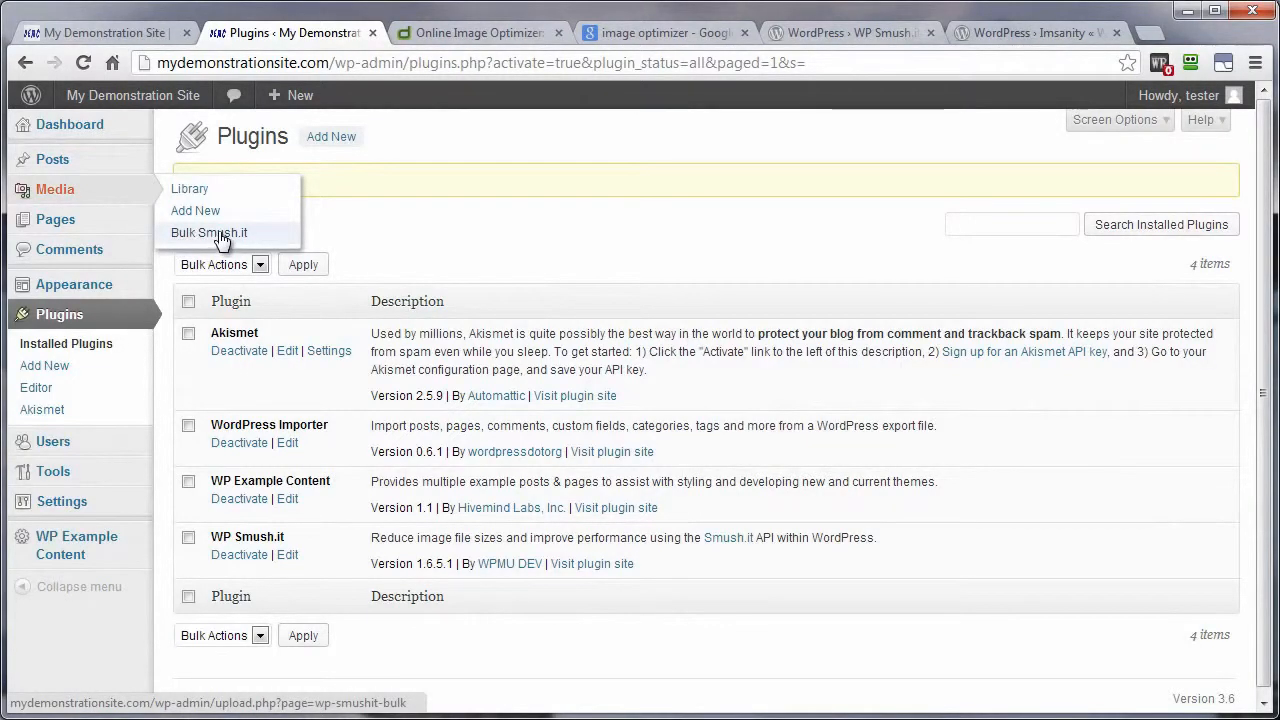
{"action": "left_click", "coordinate": [189, 190]}
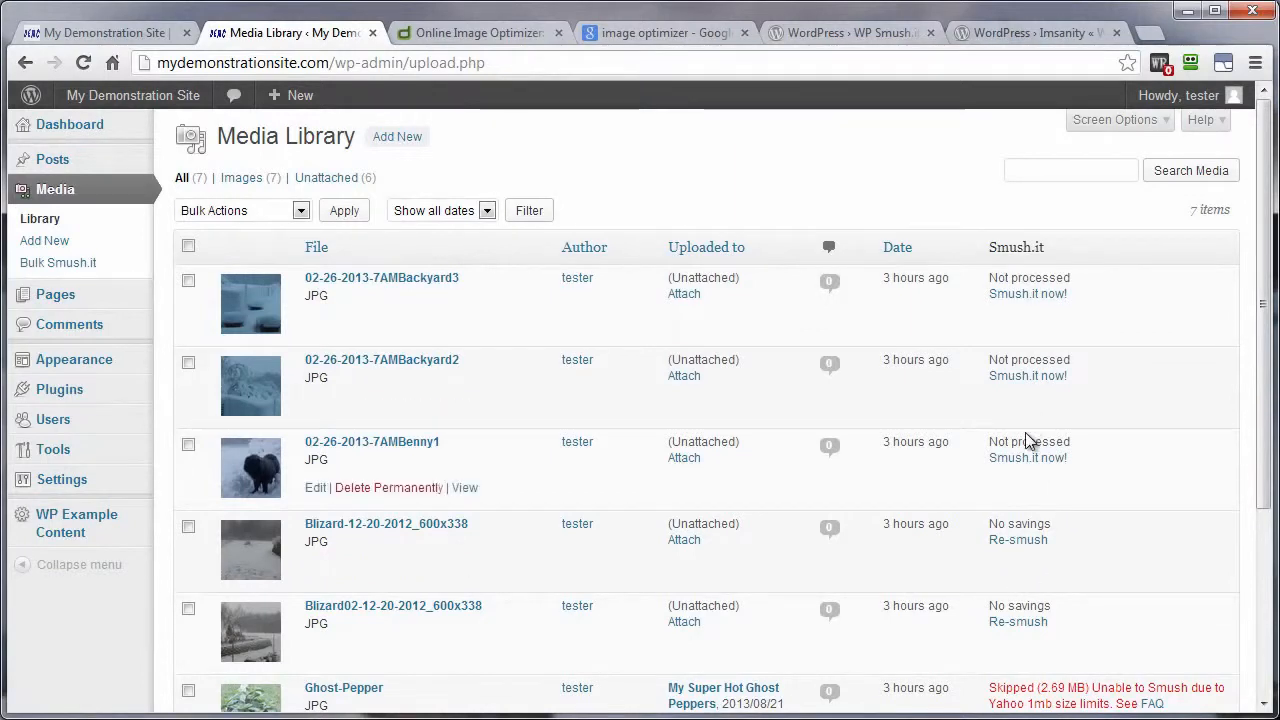
{"action": "scroll", "coordinate": [1083, 307], "scroll_direction": "down", "scroll_amount": 1}
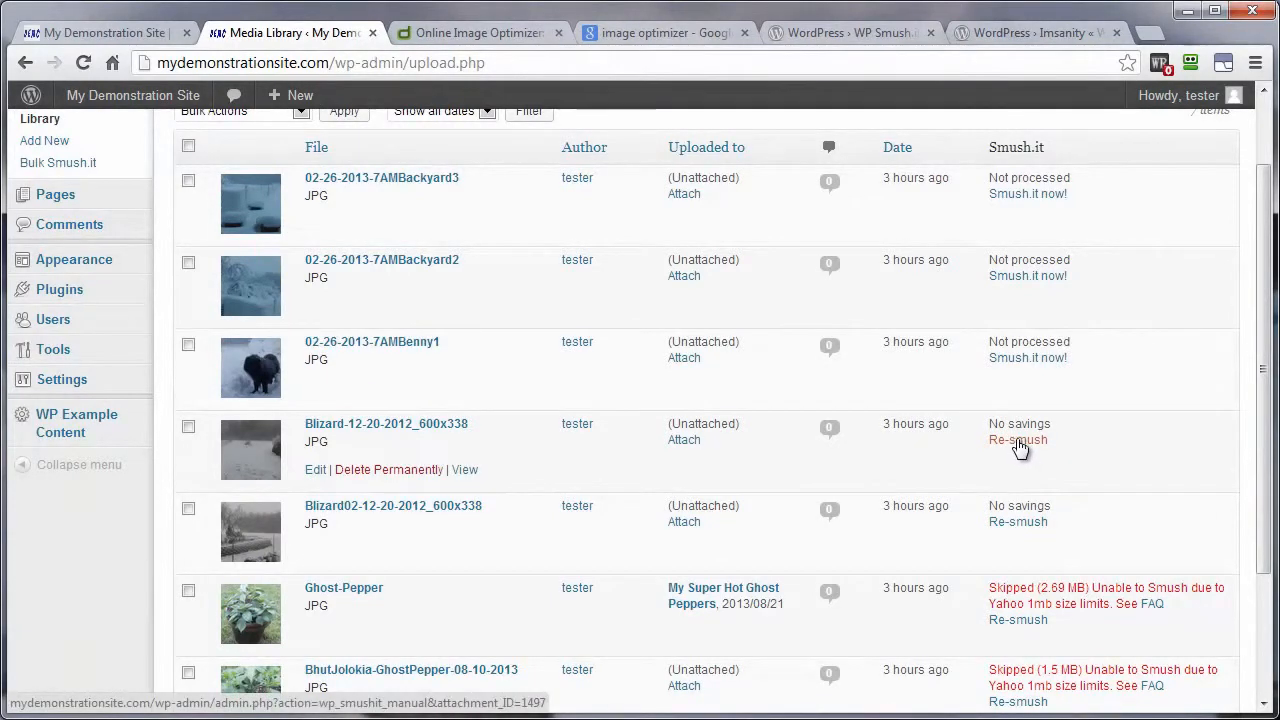
{"action": "scroll", "coordinate": [1020, 447], "scroll_direction": "down", "scroll_amount": 1}
{"action": "scroll", "coordinate": [1020, 447], "scroll_direction": "down", "scroll_amount": 1}
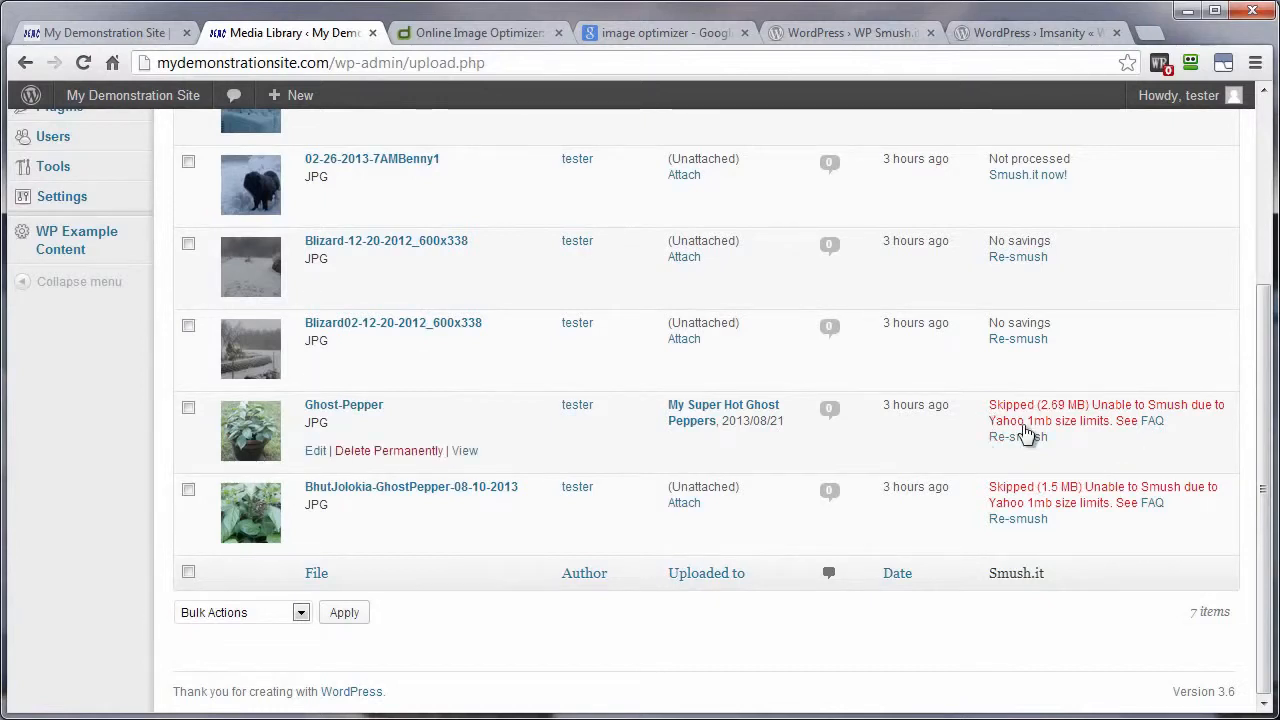
{"action": "scroll", "coordinate": [1066, 460], "scroll_direction": "up", "scroll_amount": 3}
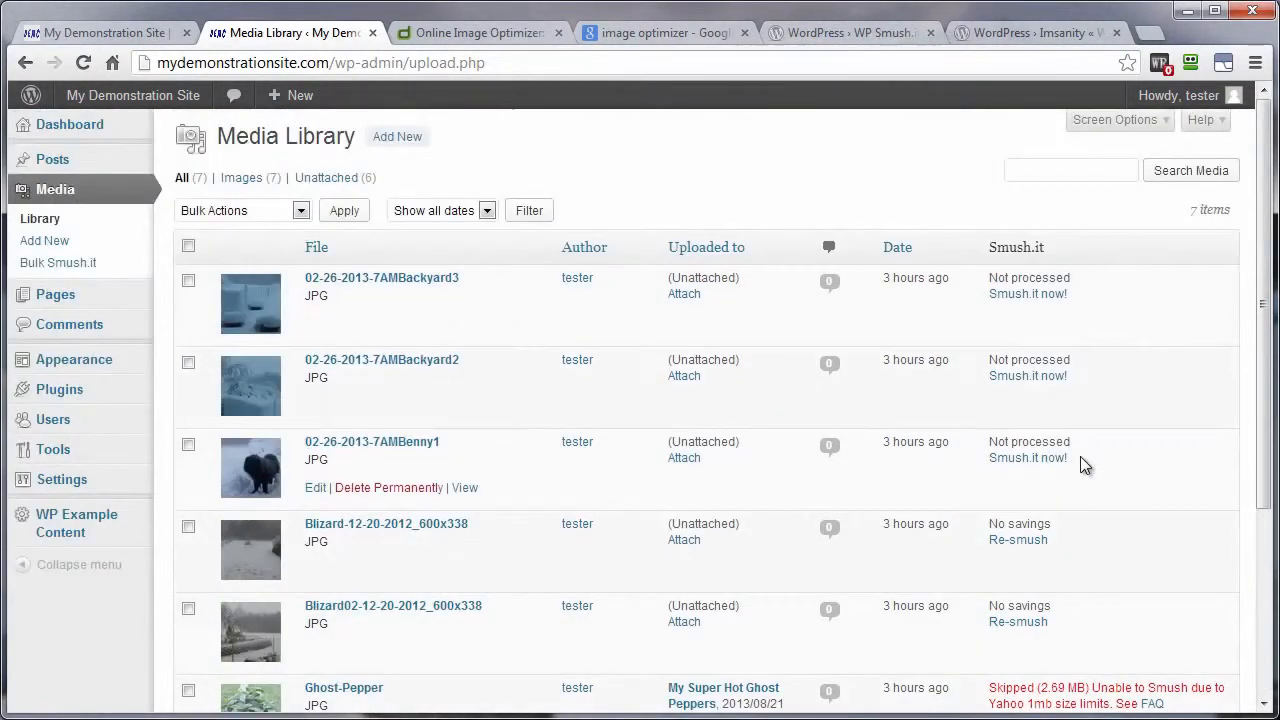
Run all media library images through WP Smush.it with the Bulk Smush.it tool
{"action": "left_click", "coordinate": [55, 268]}
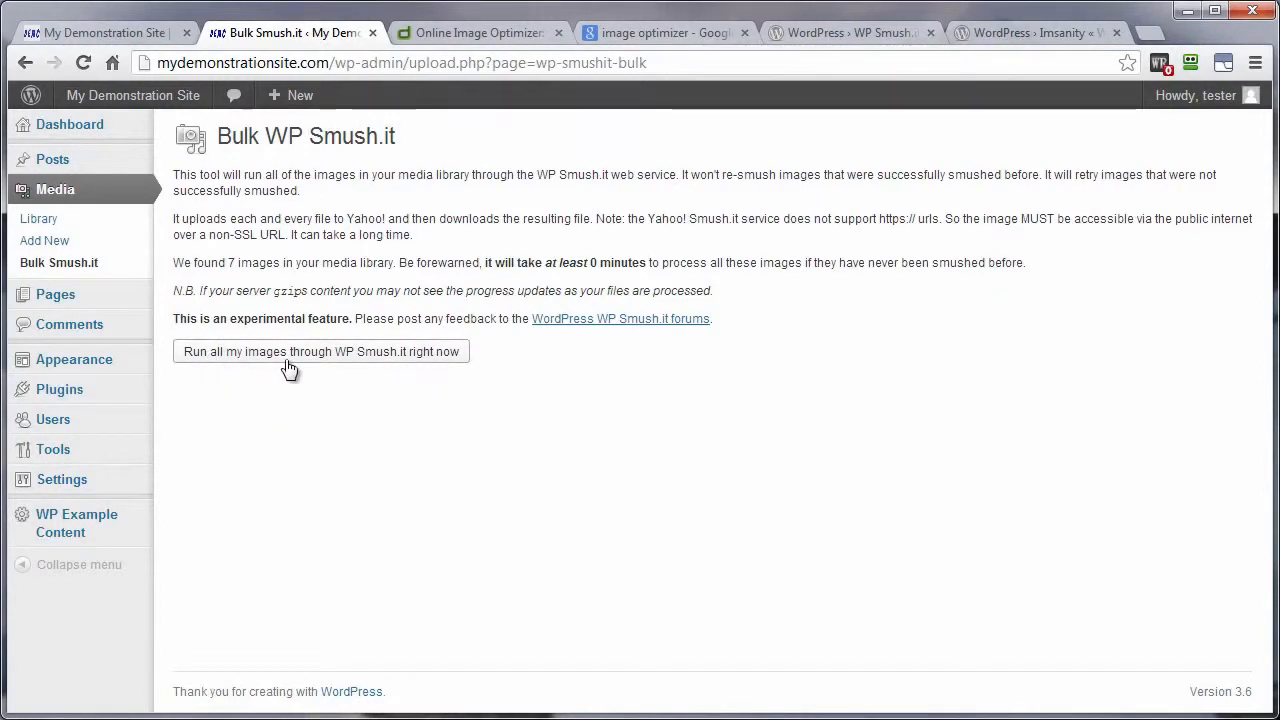
{"action": "left_click", "coordinate": [370, 352]}
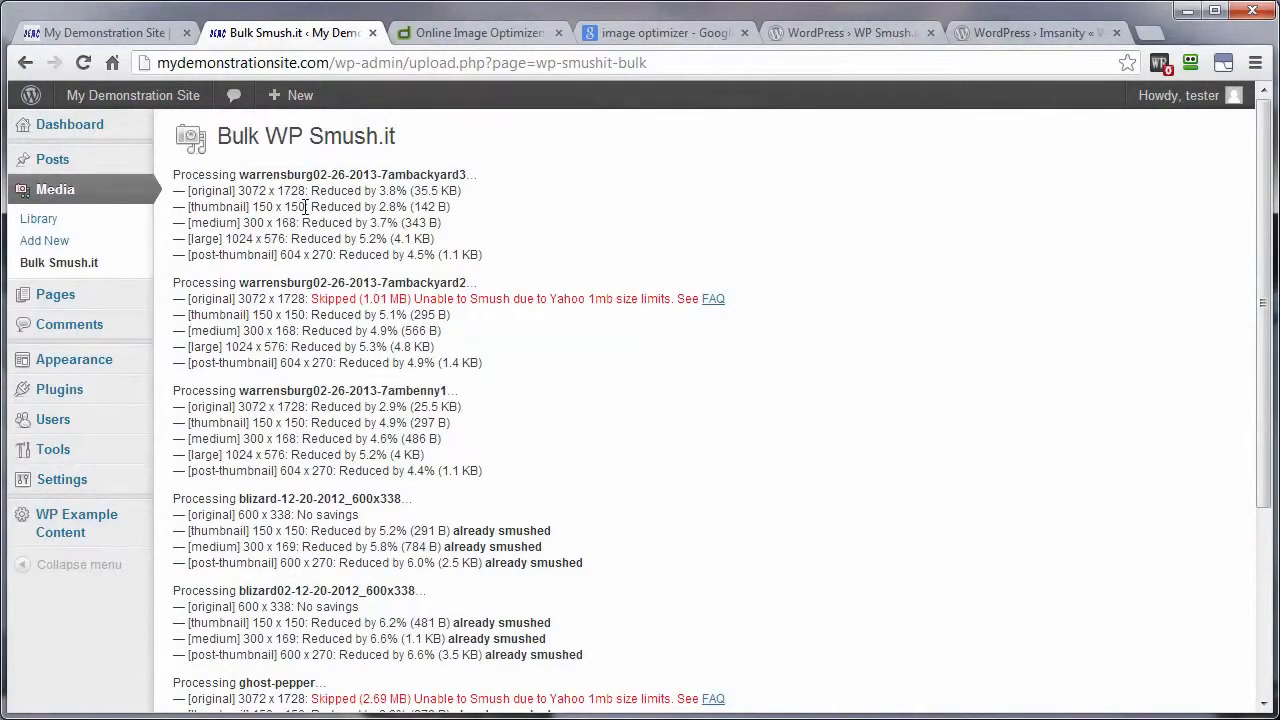
Review the WordPress.org page of the Hammy image-resizing plugin
{"action": "left_click", "coordinate": [460, 29]}
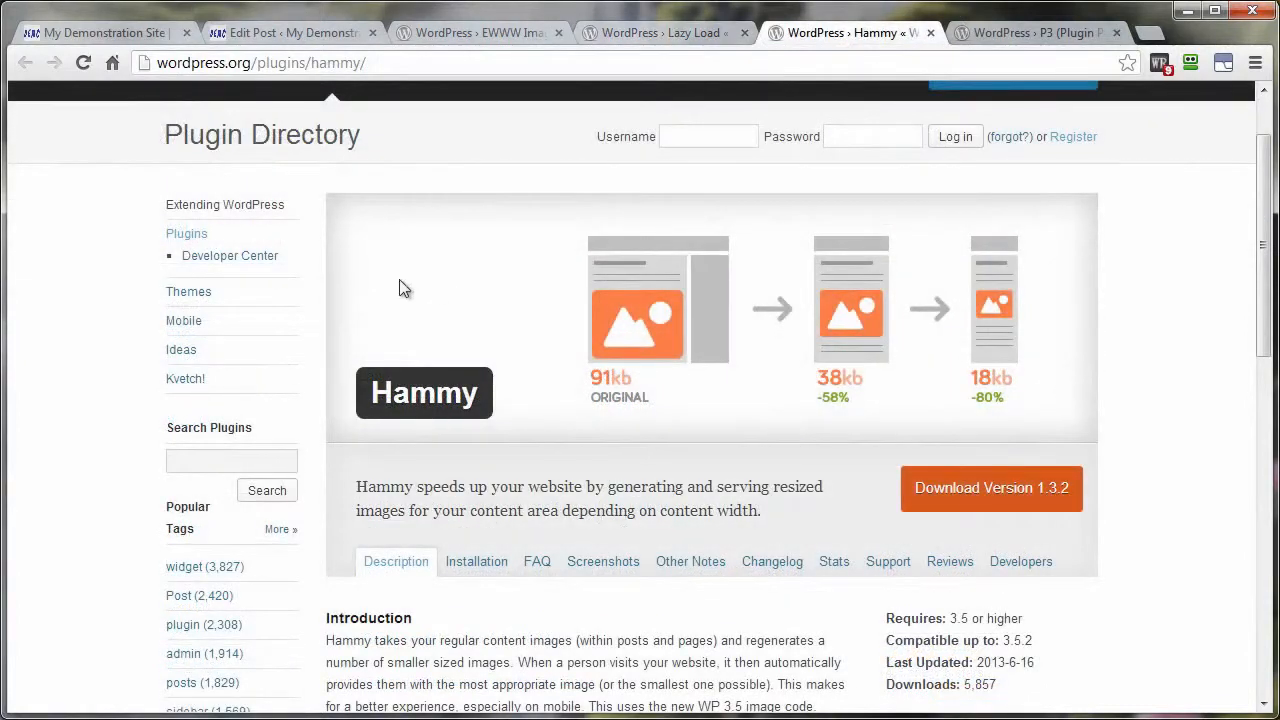
{"action": "scroll", "coordinate": [403, 288], "scroll_direction": "up", "scroll_amount": 2}
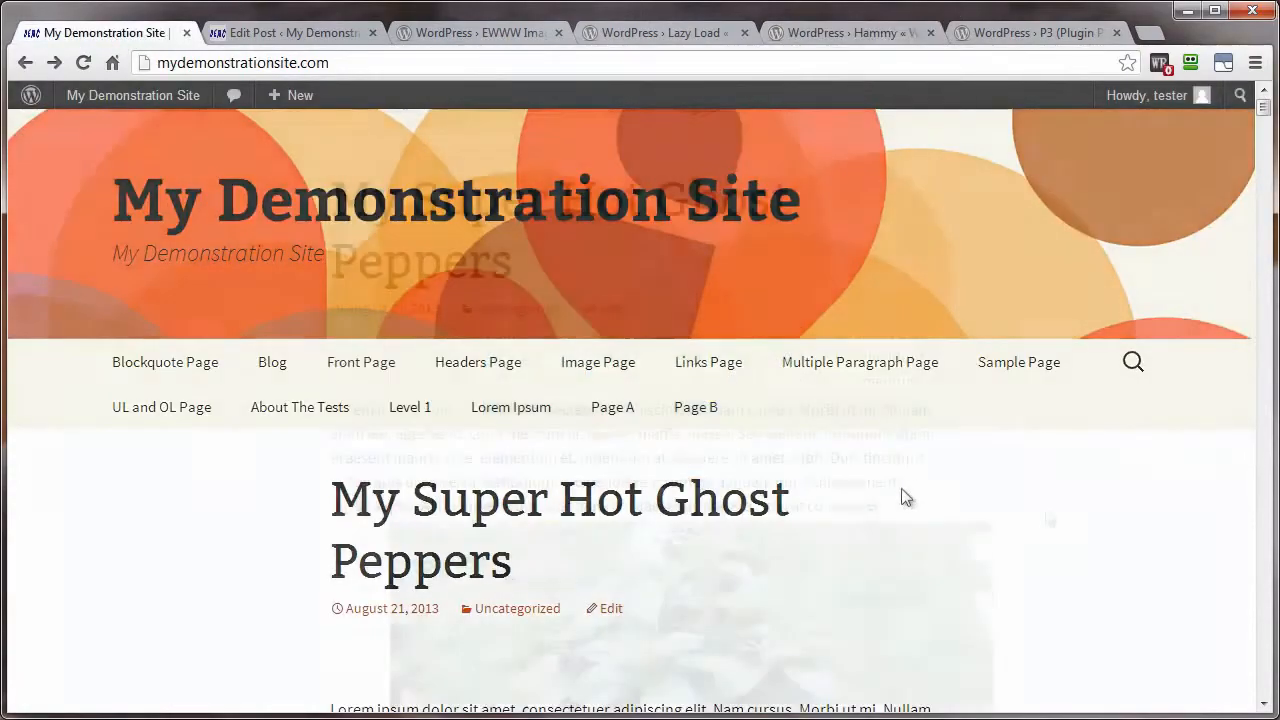
Examine how much of the My Super Hot Ghost Peppers post, including its images and videos, loads on the demonstration site's home page
{"action": "scroll", "coordinate": [901, 488], "scroll_direction": "down", "scroll_amount": 5}
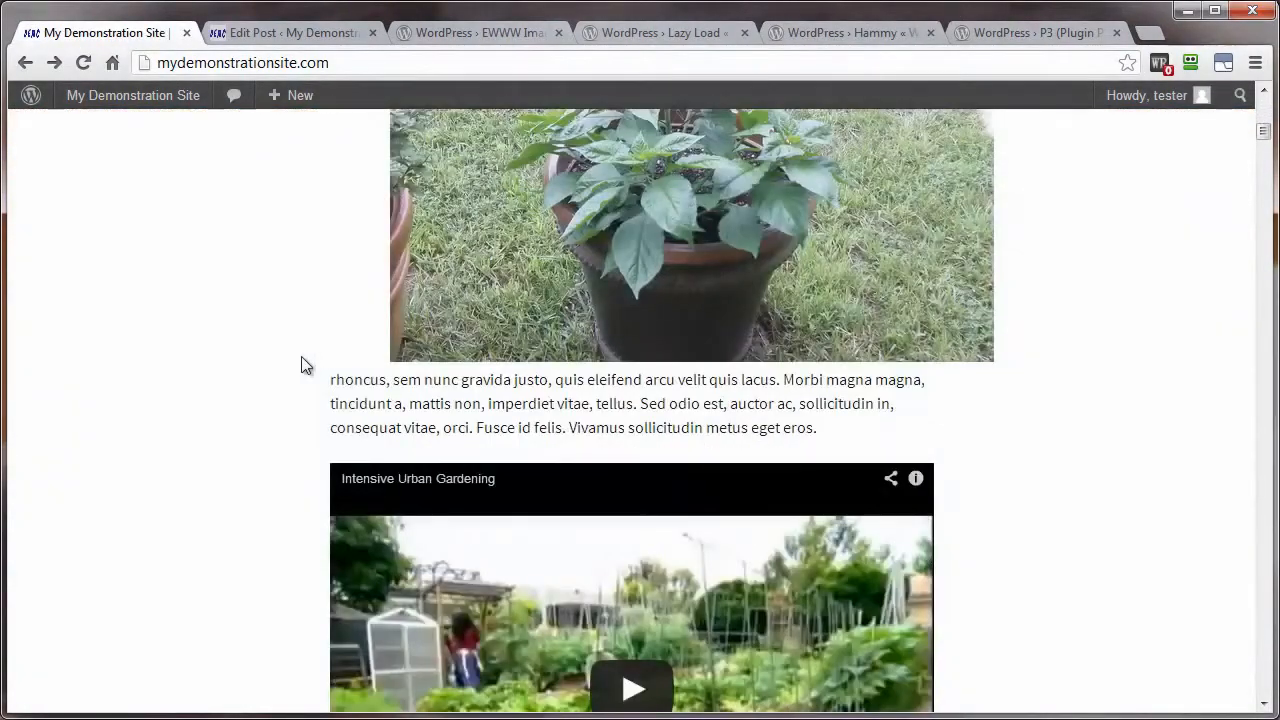
{"action": "scroll", "coordinate": [300, 363], "scroll_direction": "down", "scroll_amount": 10}
{"action": "scroll", "coordinate": [268, 481], "scroll_direction": "down", "scroll_amount": 12}
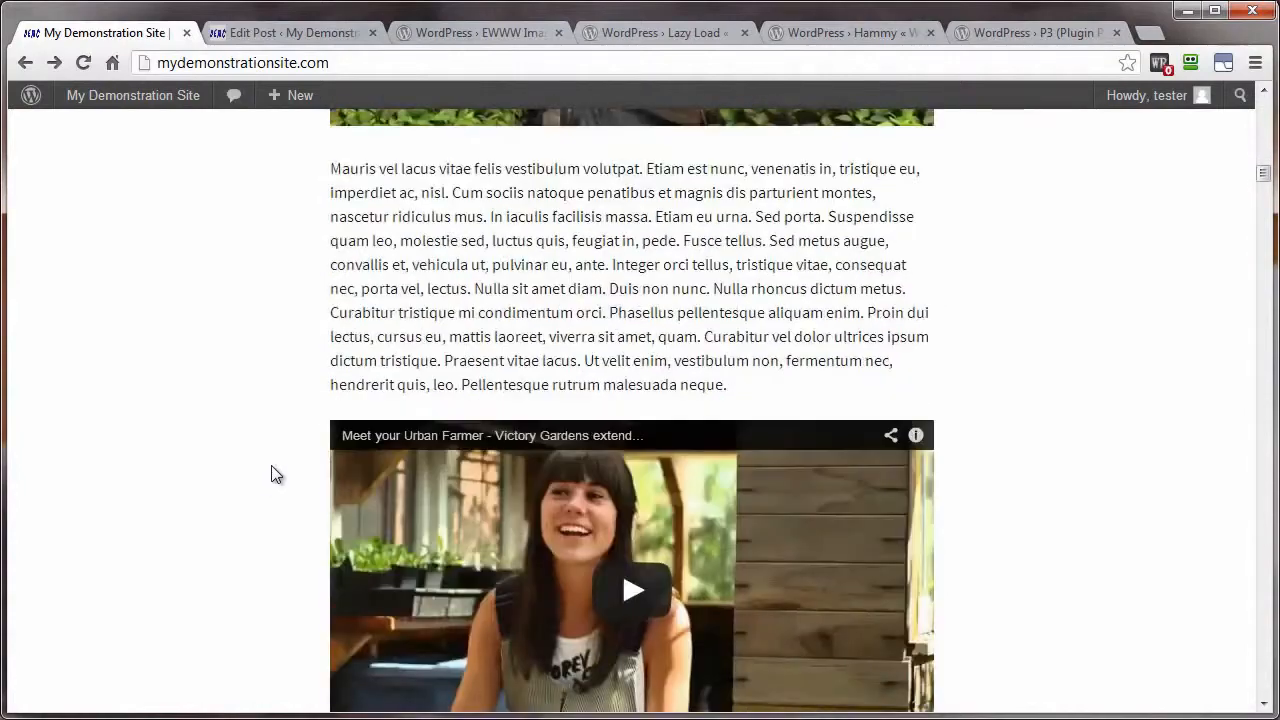
{"action": "scroll", "coordinate": [253, 380], "scroll_direction": "down", "scroll_amount": 9}
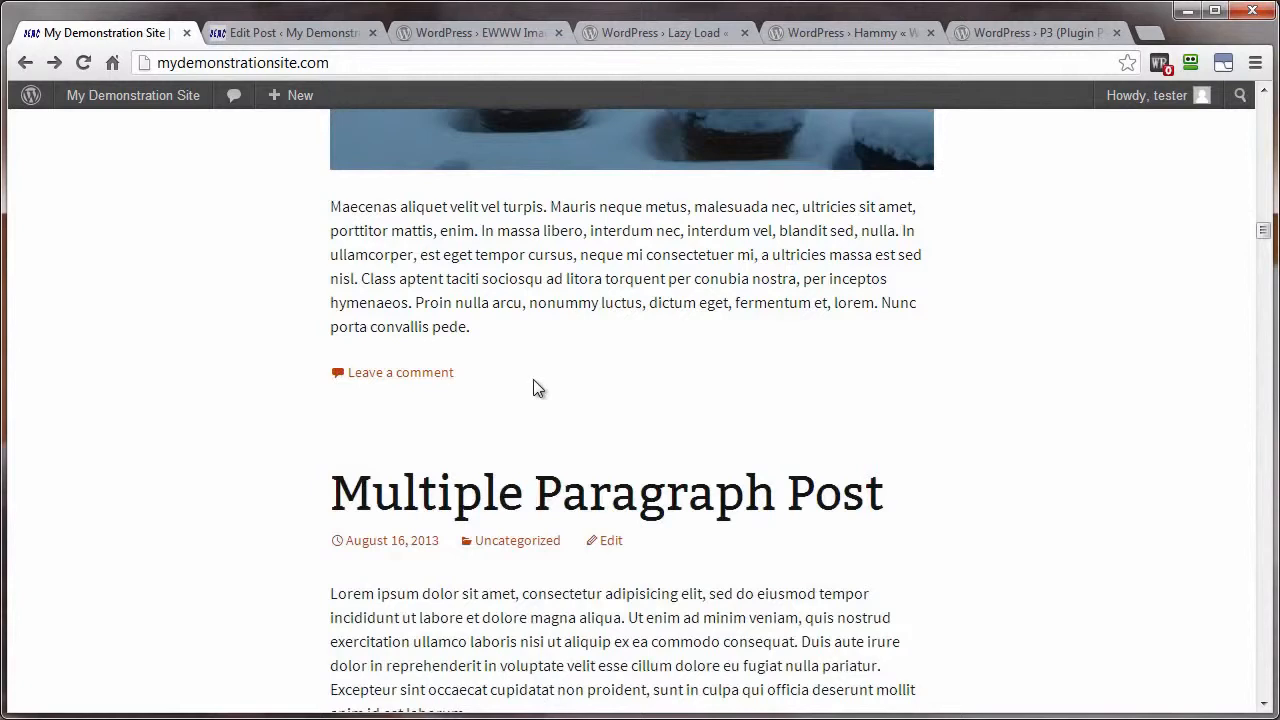
{"action": "scroll", "coordinate": [523, 388], "scroll_direction": "down", "scroll_amount": 5}
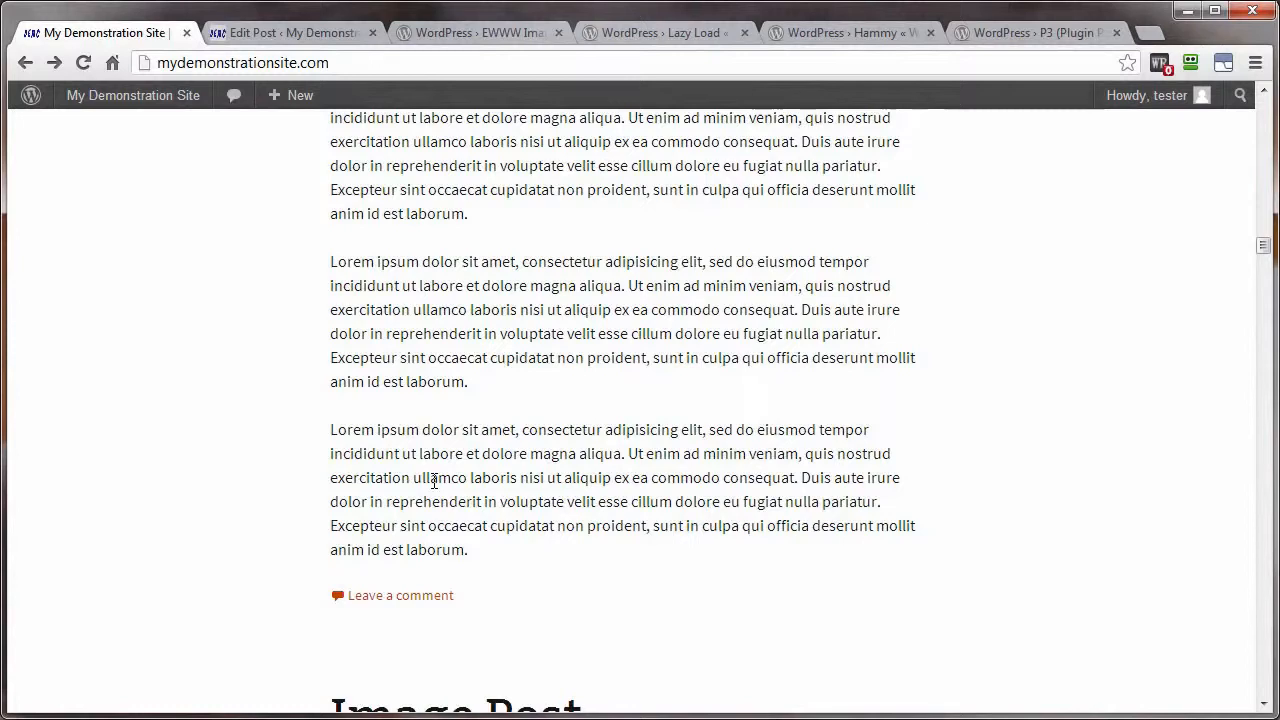
{"action": "scroll", "coordinate": [483, 493], "scroll_direction": "up", "scroll_amount": 1}
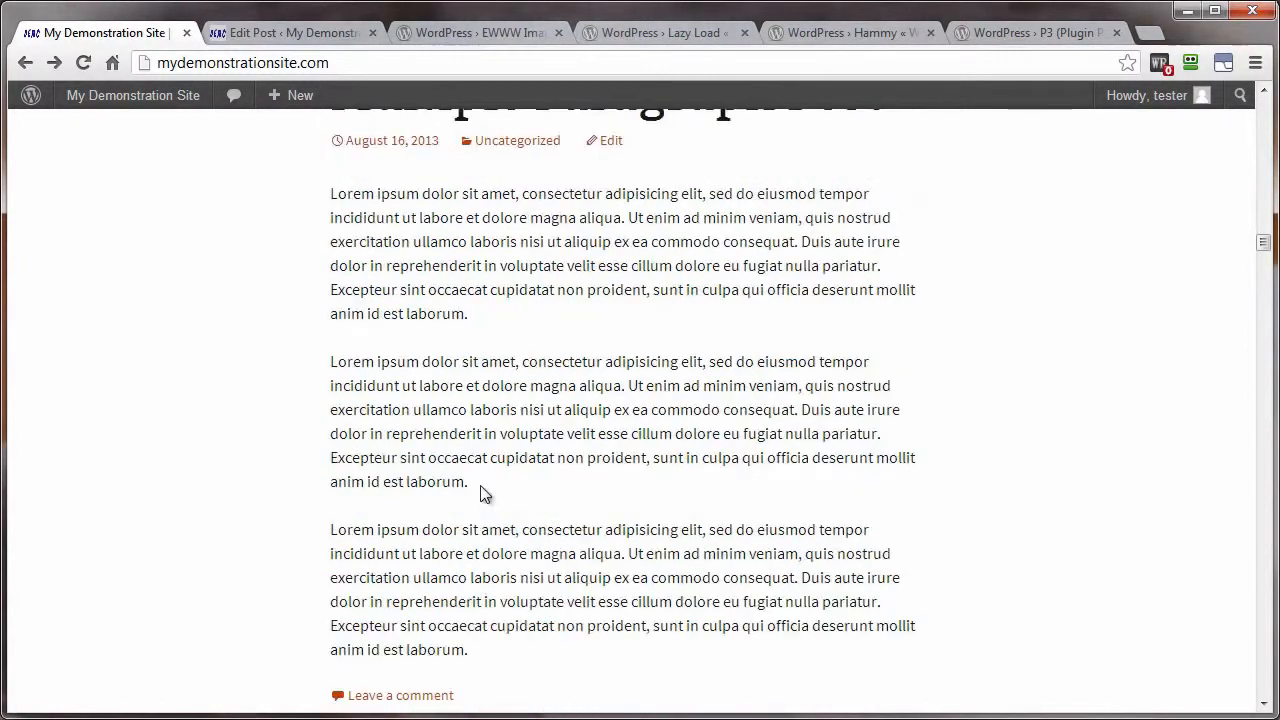
{"action": "scroll", "coordinate": [483, 493], "scroll_direction": "up", "scroll_amount": 4}
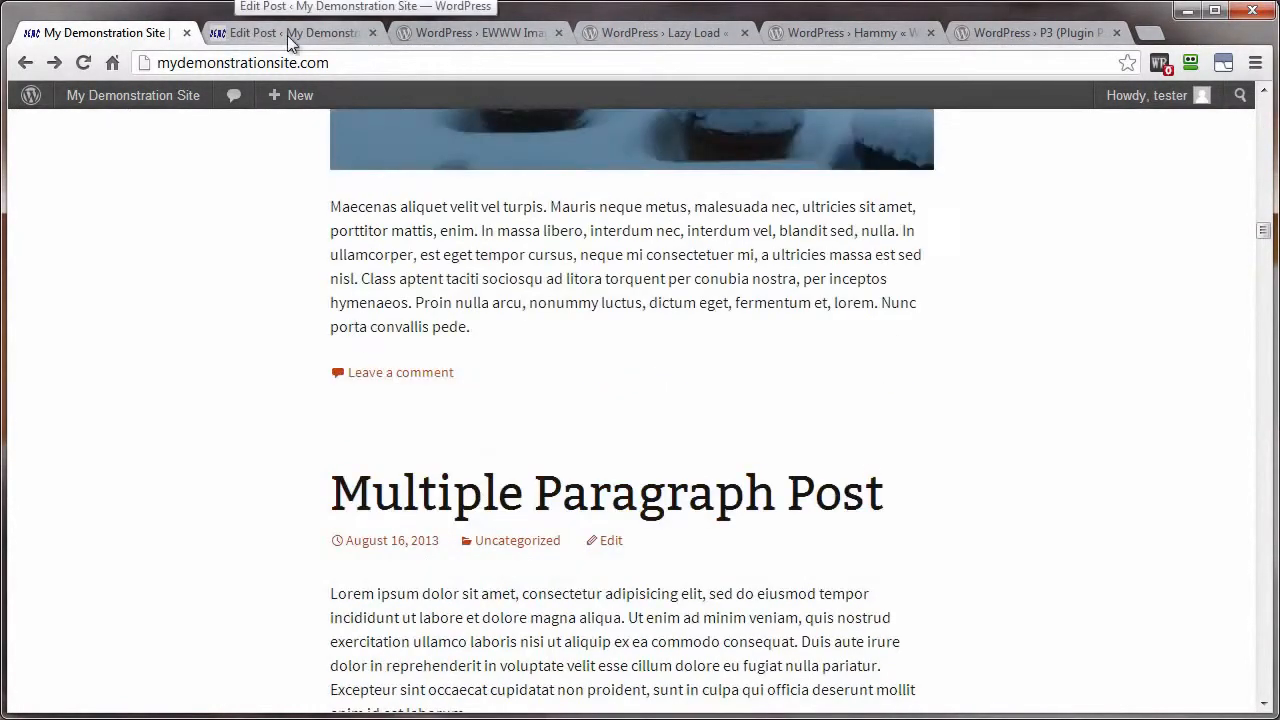
In the My Super Hot Ghost Peppers post, insert a More break after "Suspendisse" in the opening paragraph and update the post
{"action": "left_click", "coordinate": [287, 35]}
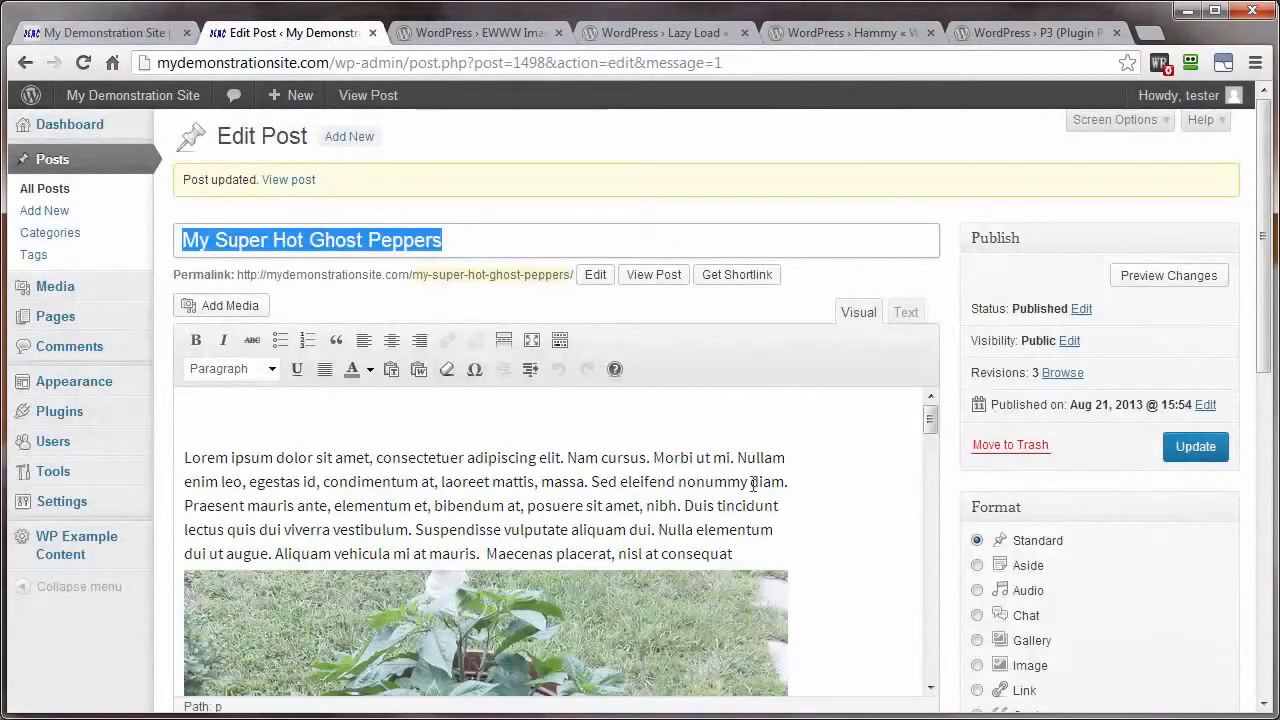
{"action": "scroll", "coordinate": [359, 481], "scroll_direction": "down", "scroll_amount": 10}
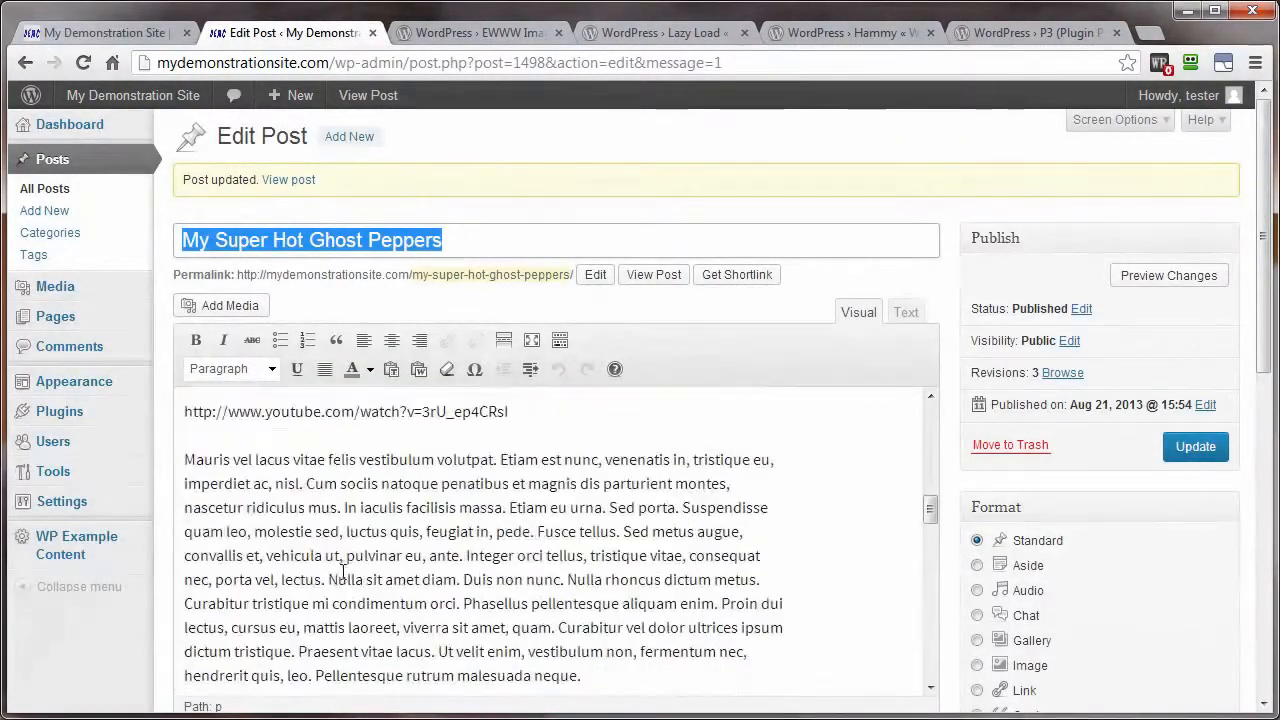
{"action": "scroll", "coordinate": [341, 572], "scroll_direction": "down", "scroll_amount": 10}
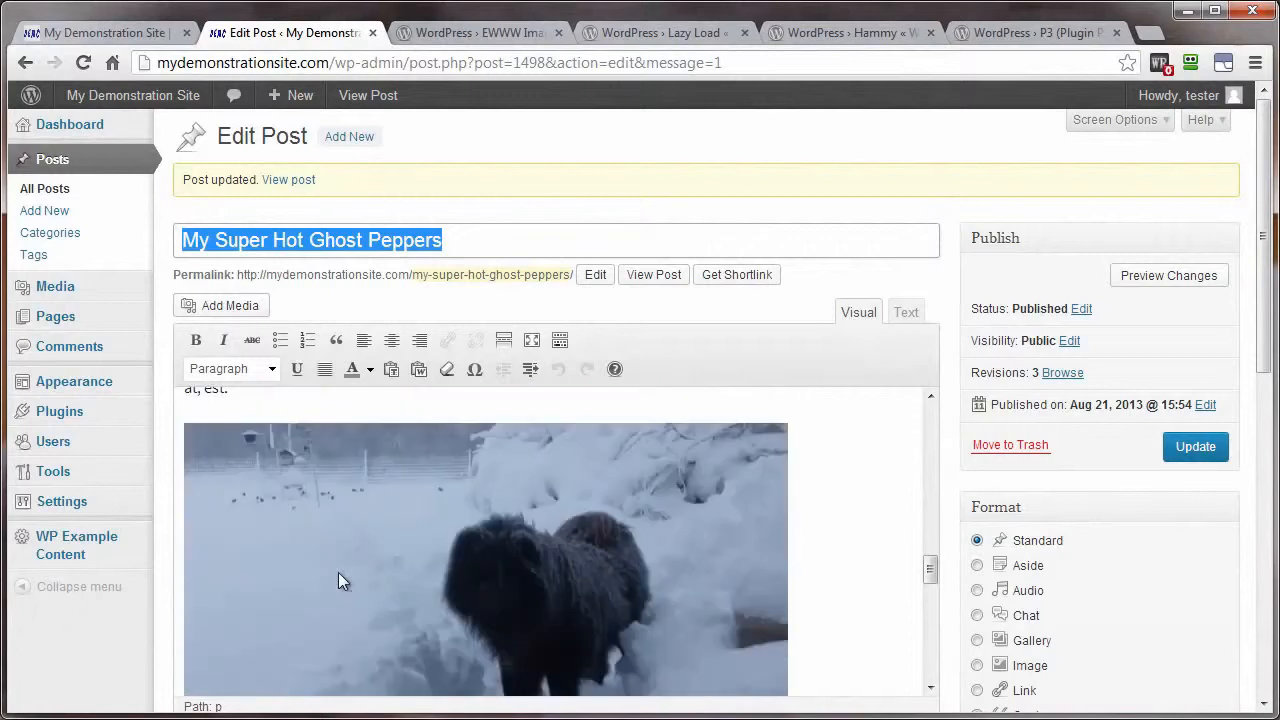
{"action": "scroll", "coordinate": [338, 575], "scroll_direction": "up", "scroll_amount": 20}
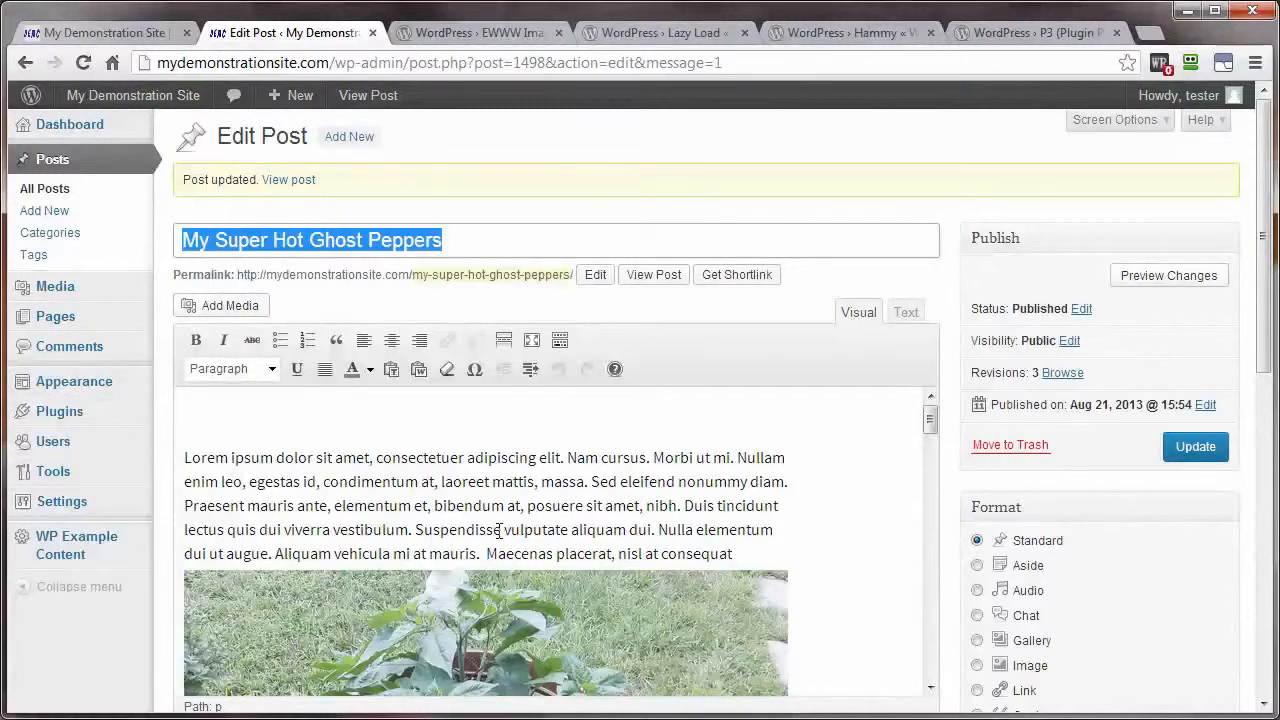
{"action": "left_click", "coordinate": [504, 531]}
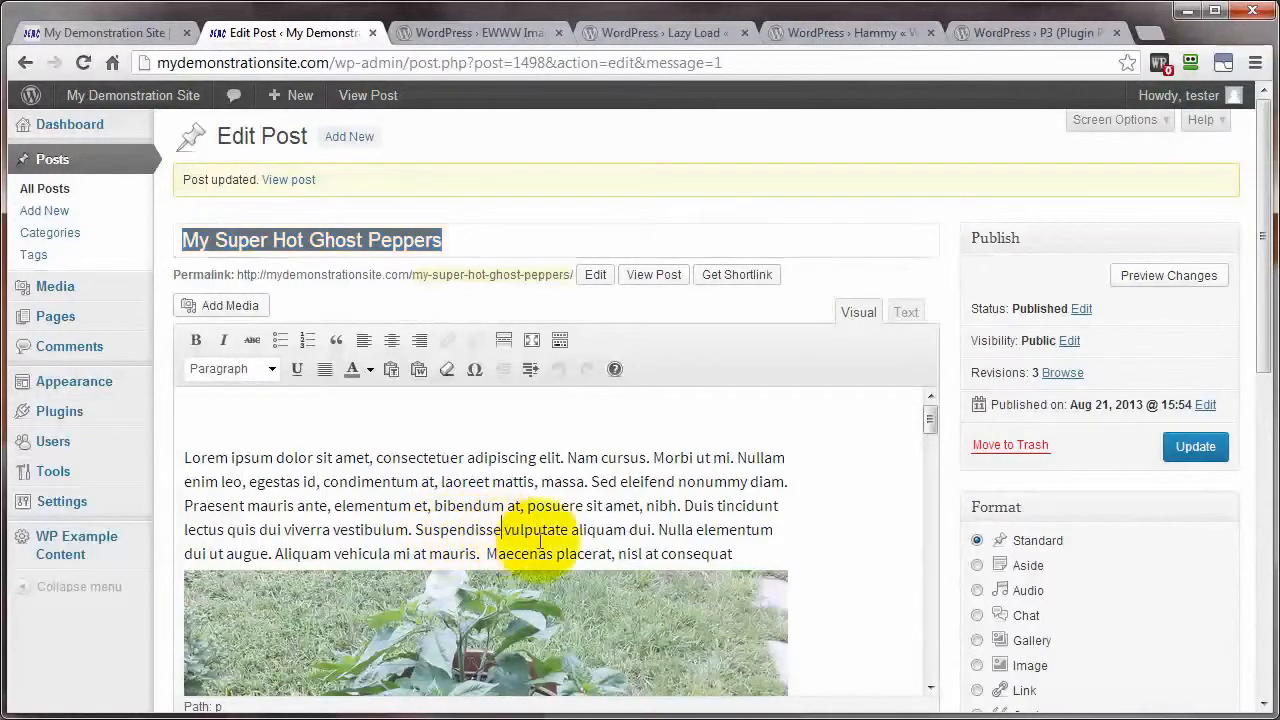
{"action": "left_click", "coordinate": [503, 341]}
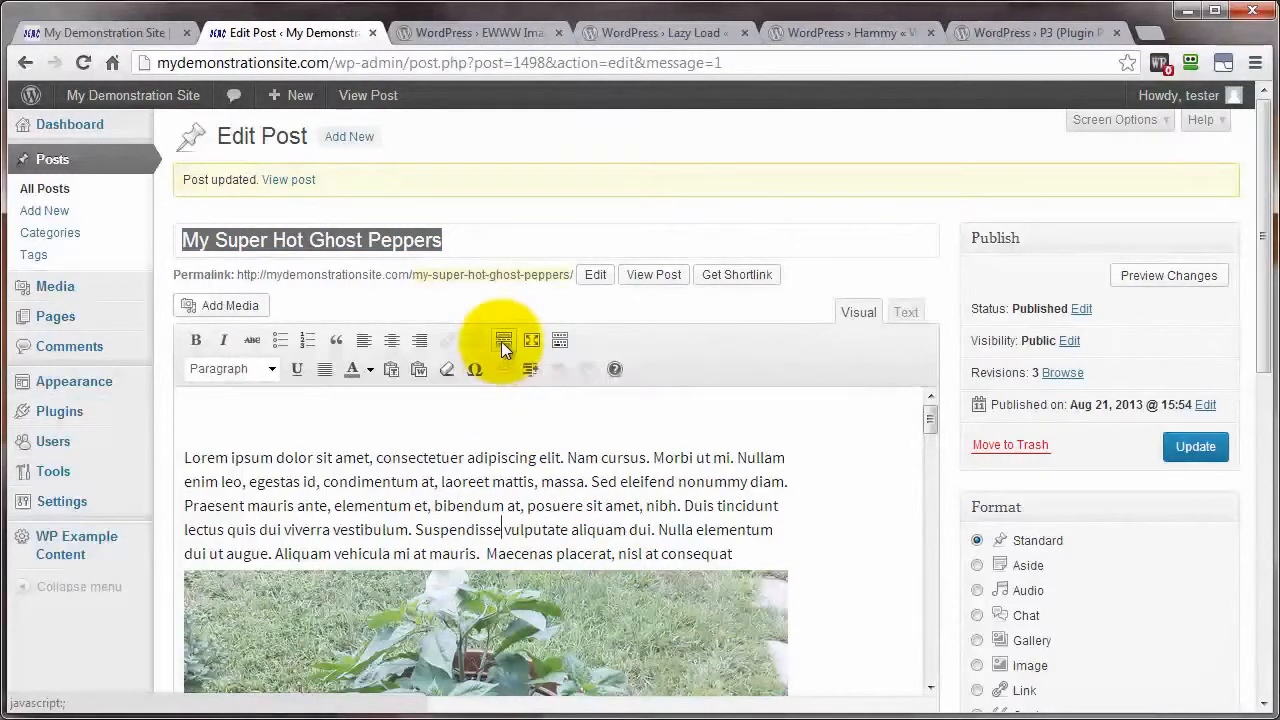
{"action": "left_click", "coordinate": [1196, 447]}
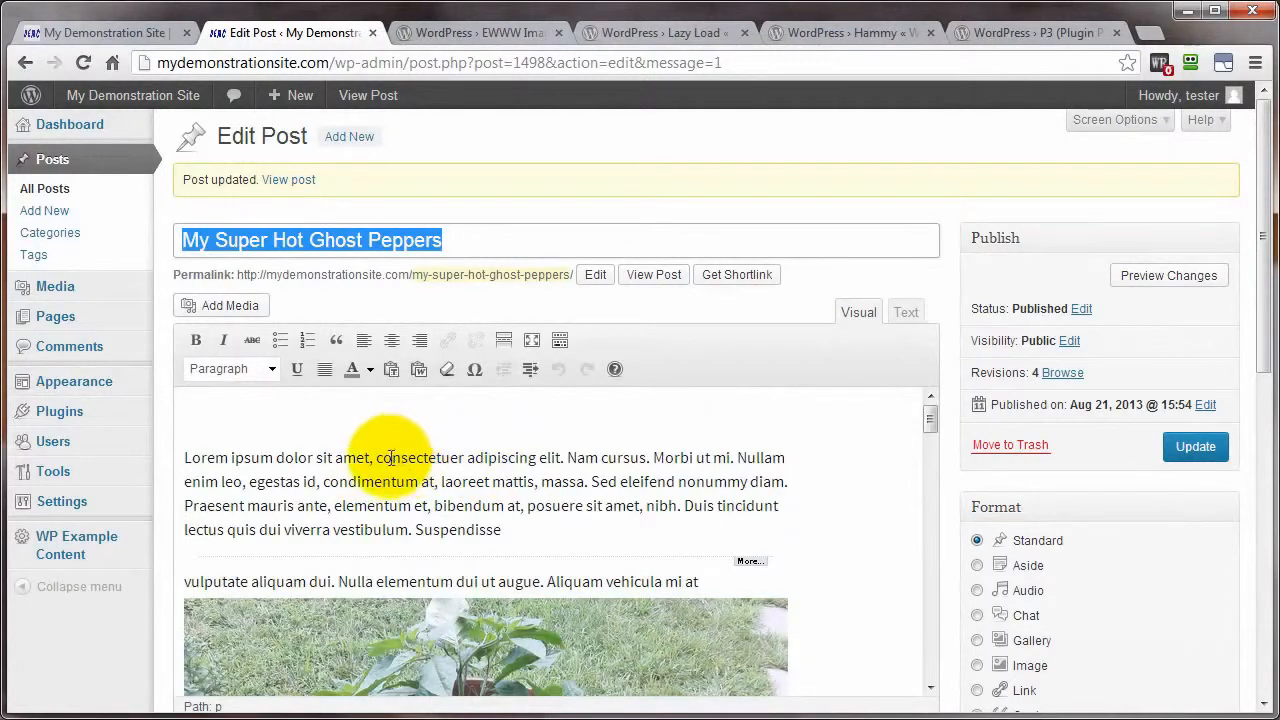
Reload the demonstration site's home page and examine the shortened My Super Hot Ghost Peppers excerpt and the posts below it
{"action": "left_click", "coordinate": [94, 25]}
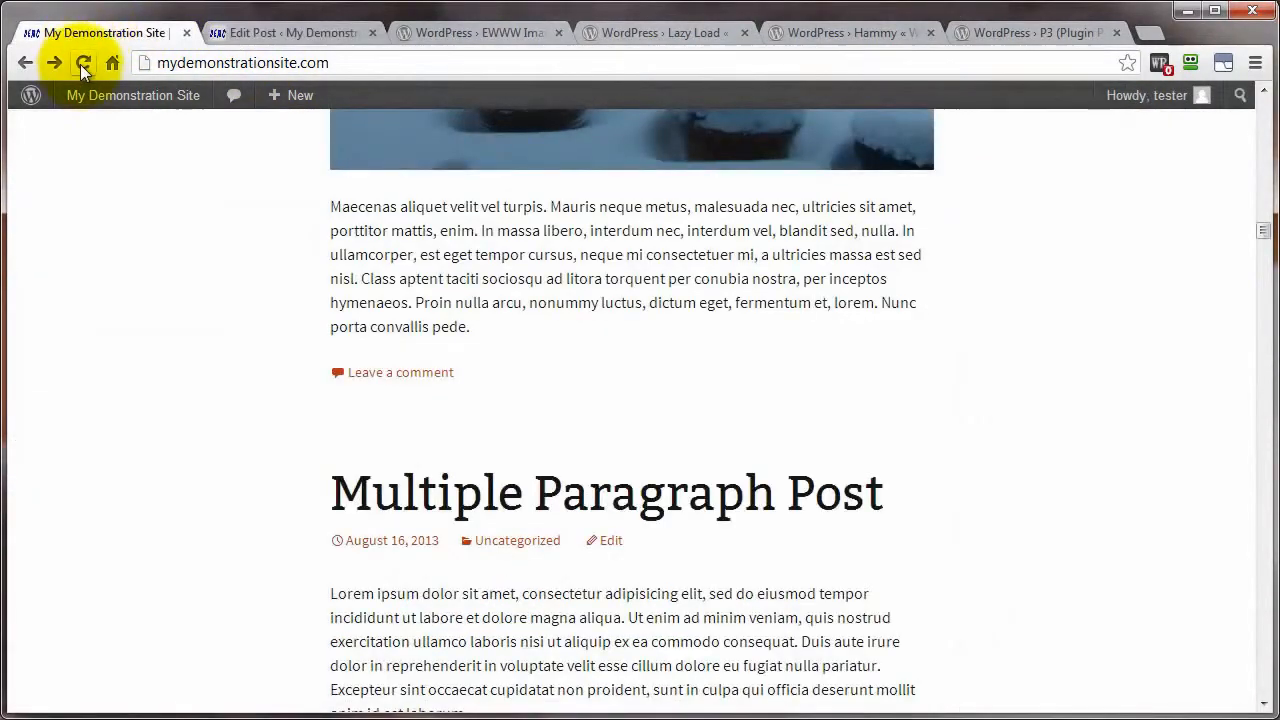
{"action": "left_click", "coordinate": [81, 63]}
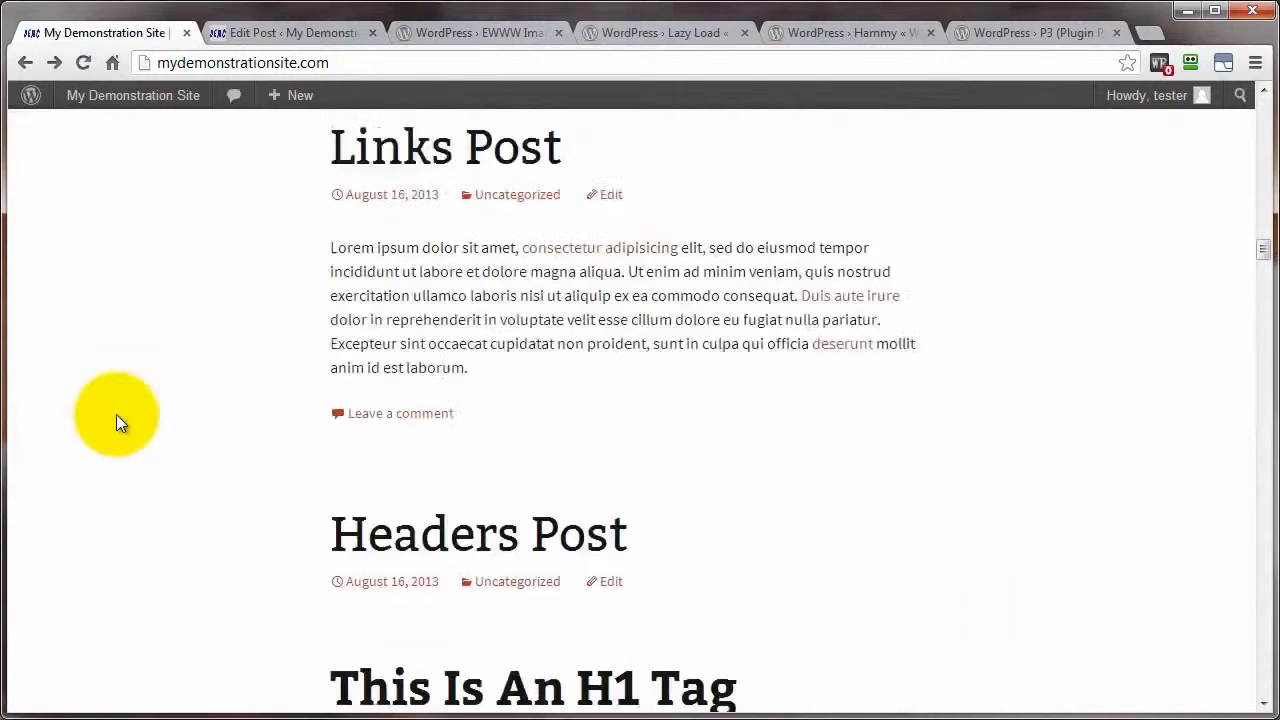
{"action": "left_click_drag", "start_coordinate": [1261, 239], "coordinate": [1262, 100]}
{"action": "scroll", "coordinate": [960, 445], "scroll_direction": "down", "scroll_amount": 5}
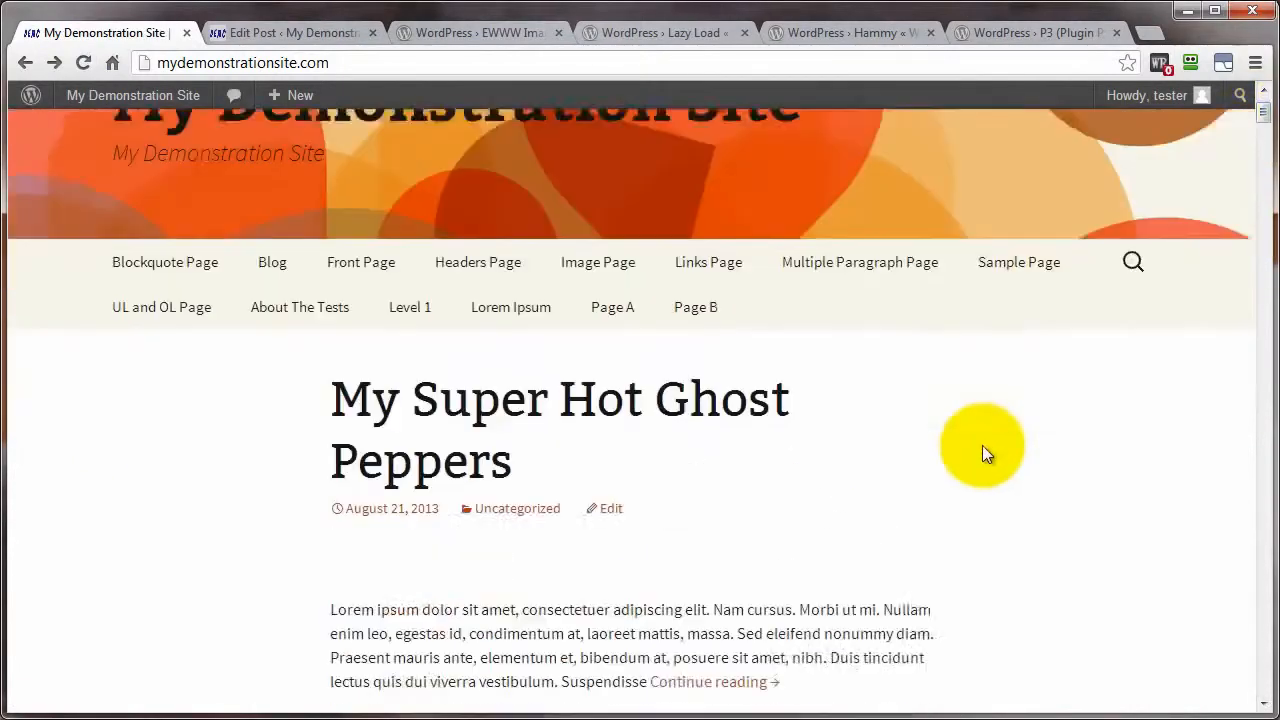
{"action": "scroll", "coordinate": [941, 442], "scroll_direction": "up", "scroll_amount": 1}
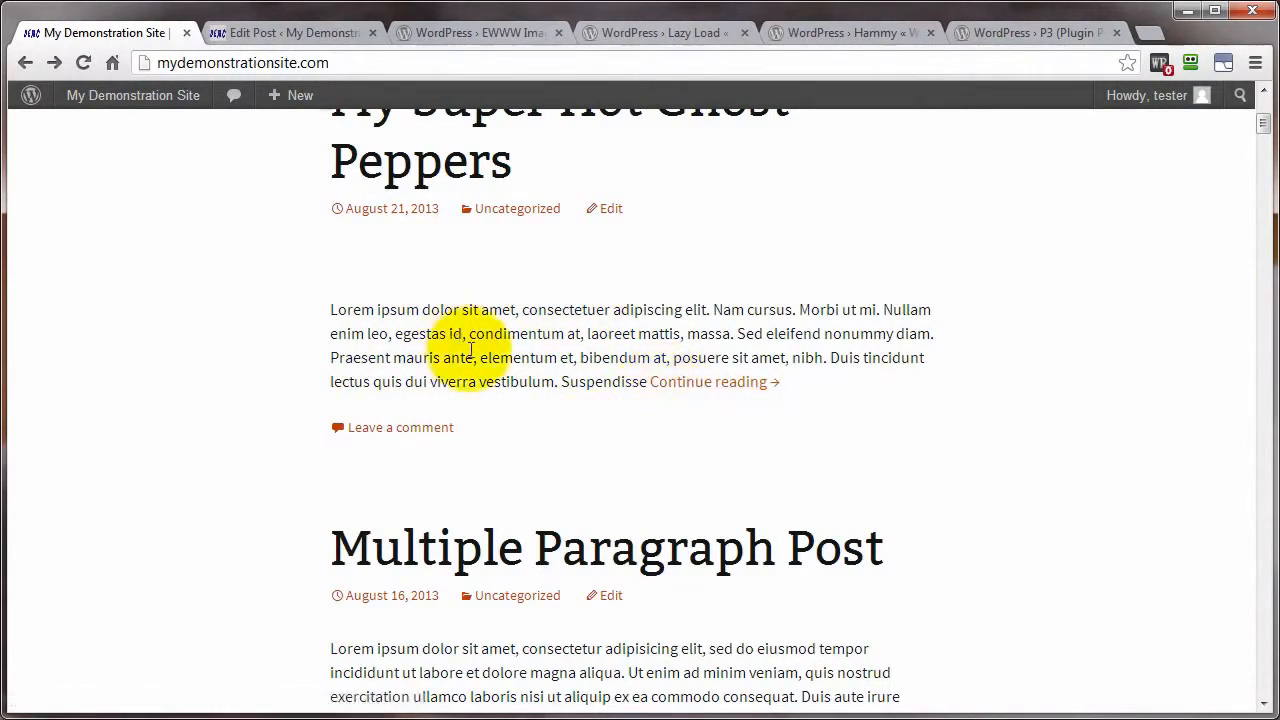
{"action": "scroll", "coordinate": [509, 360], "scroll_direction": "down", "scroll_amount": 8}
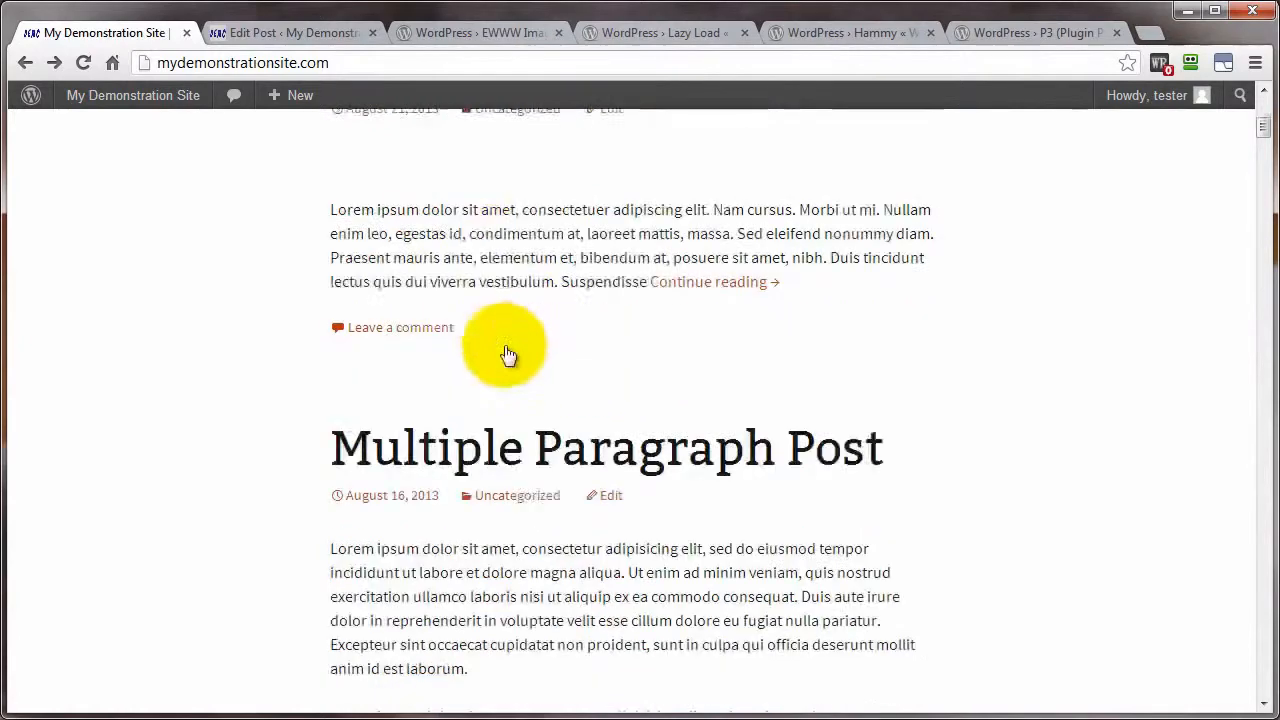
{"action": "scroll", "coordinate": [476, 403], "scroll_direction": "down", "scroll_amount": 5}
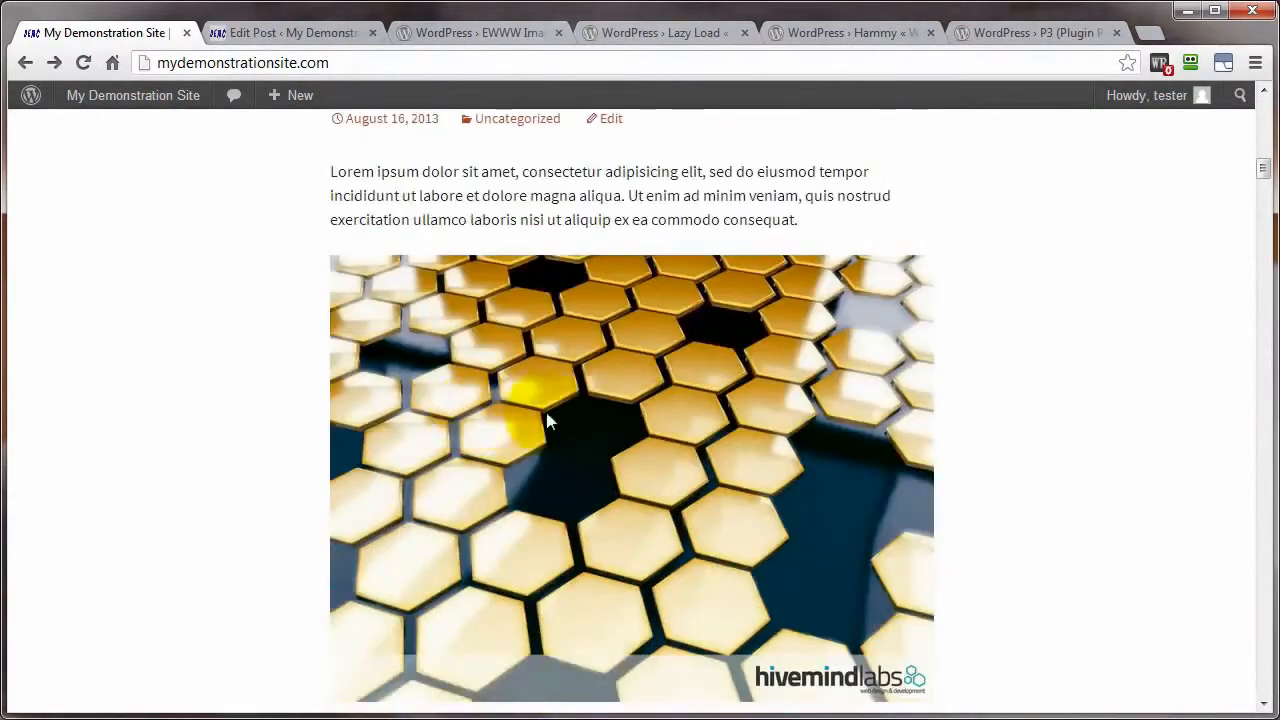
{"action": "scroll", "coordinate": [703, 439], "scroll_direction": "up", "scroll_amount": 5}
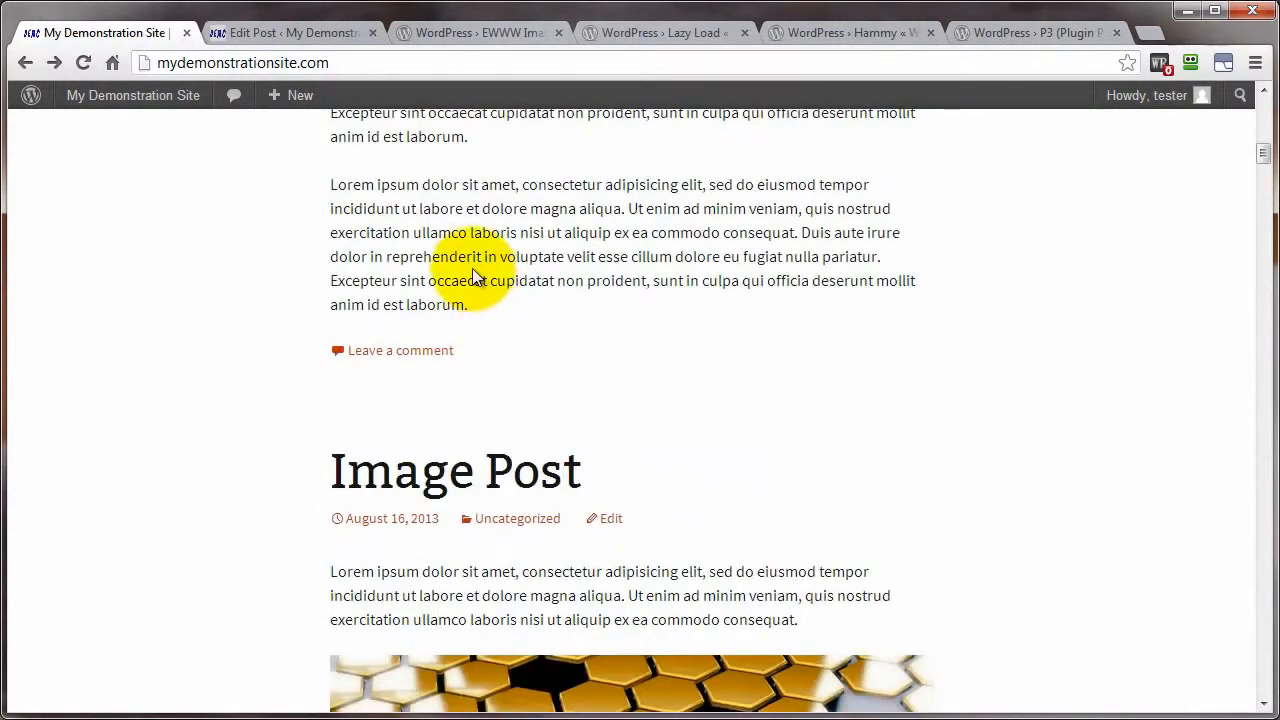
{"action": "scroll", "coordinate": [472, 270], "scroll_direction": "up", "scroll_amount": 1}
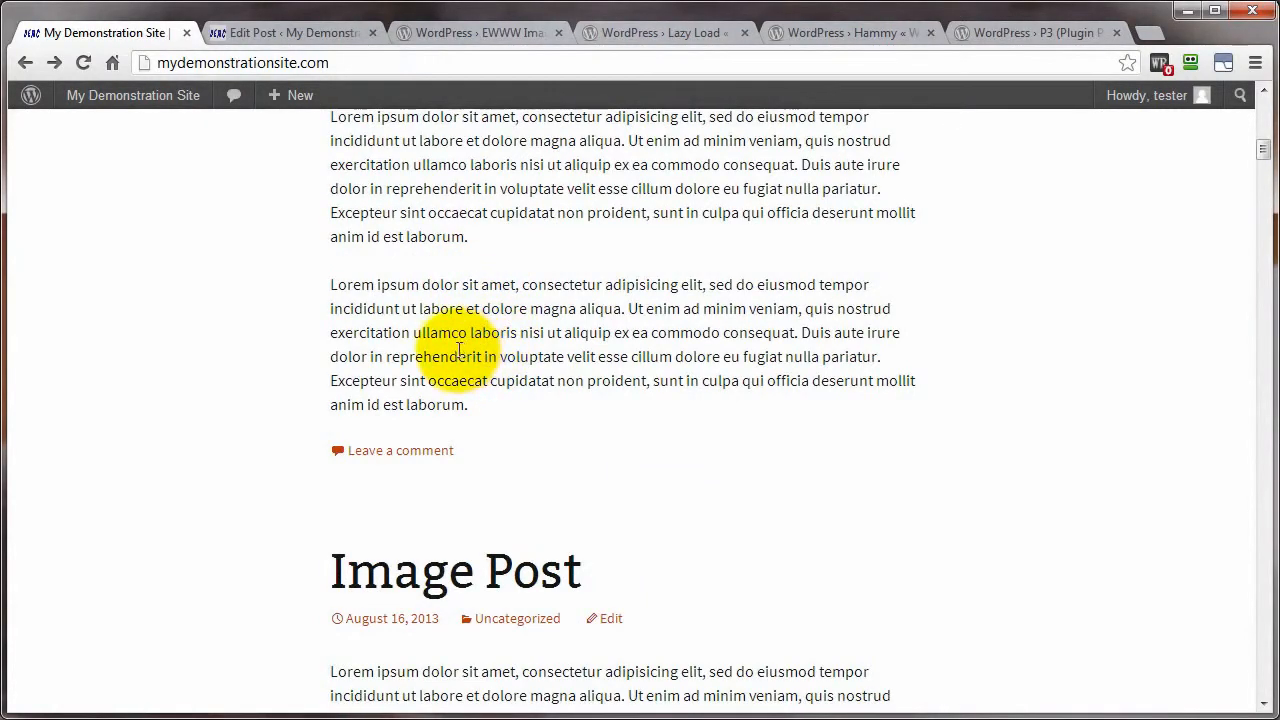
{"action": "scroll", "coordinate": [457, 349], "scroll_direction": "down", "scroll_amount": 10}
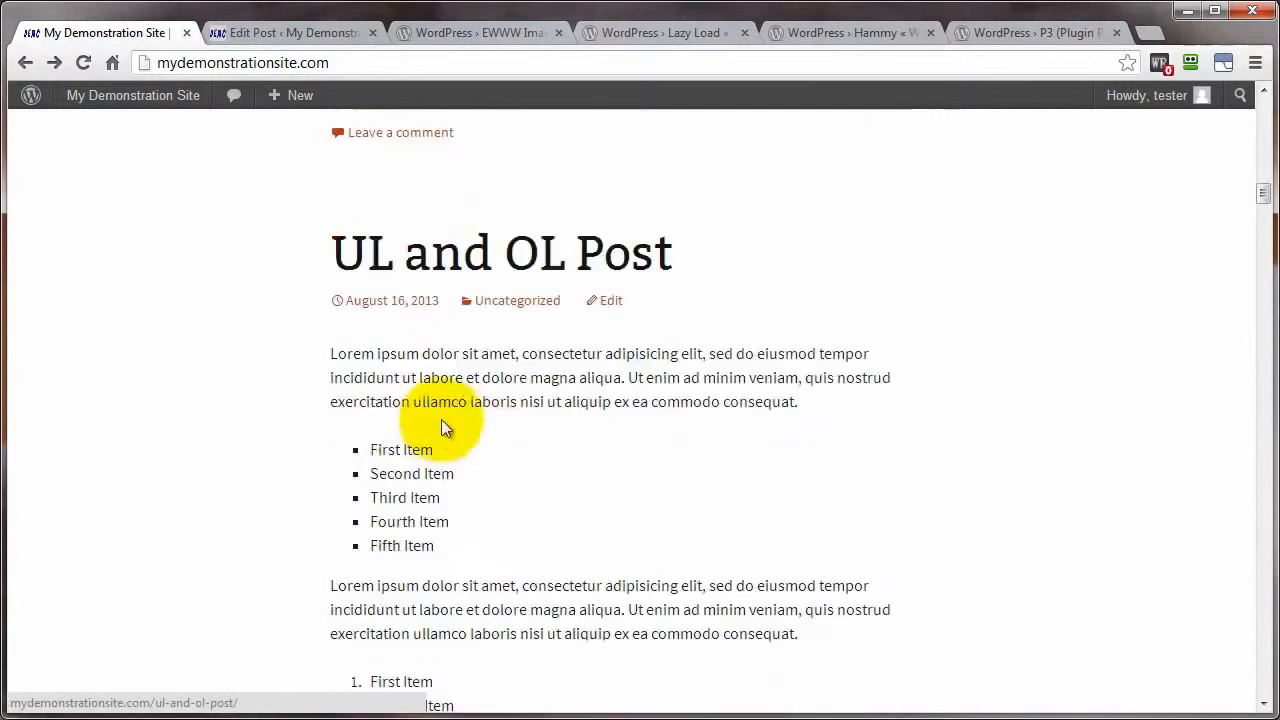
{"action": "scroll", "coordinate": [445, 425], "scroll_direction": "down", "scroll_amount": 1}
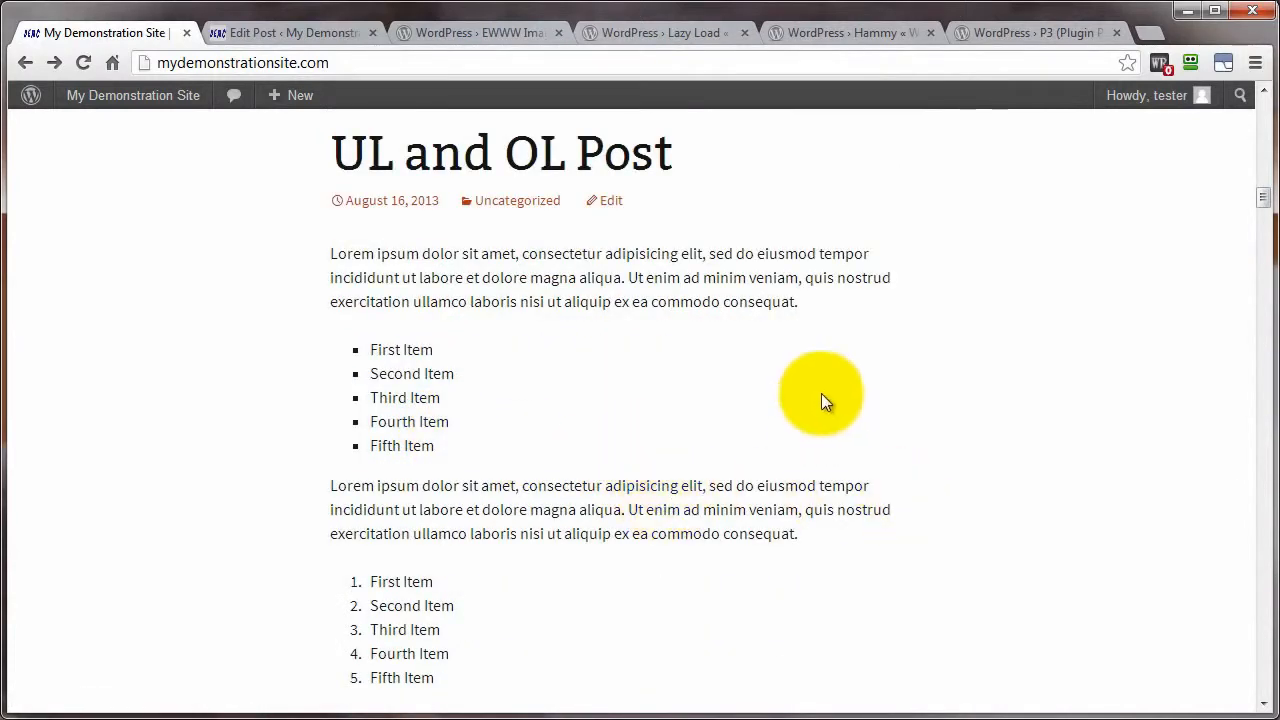
In the demonstration site's Reading Settings, set blog pages to show at most 5 posts and save the changes
{"action": "left_click", "coordinate": [262, 33]}
{"action": "mouse_move", "coordinate": [130, 295]}
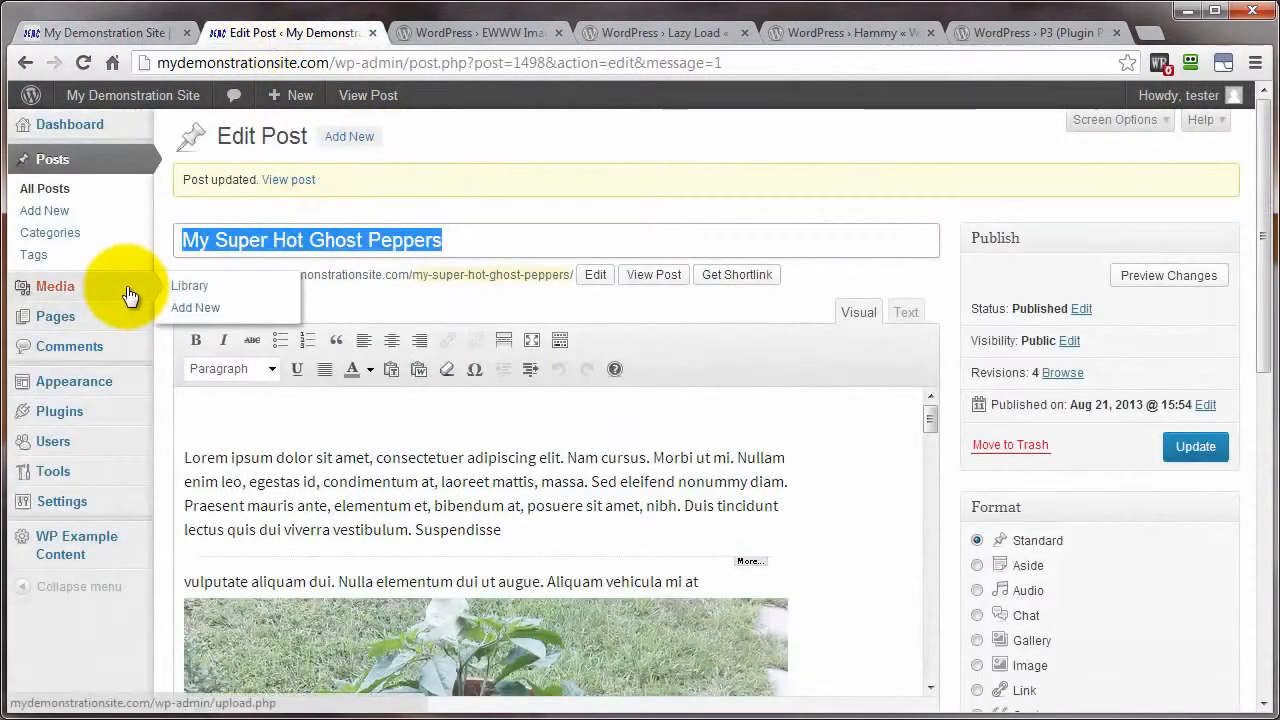
{"action": "mouse_move", "coordinate": [60, 500]}
{"action": "left_click", "coordinate": [192, 545]}
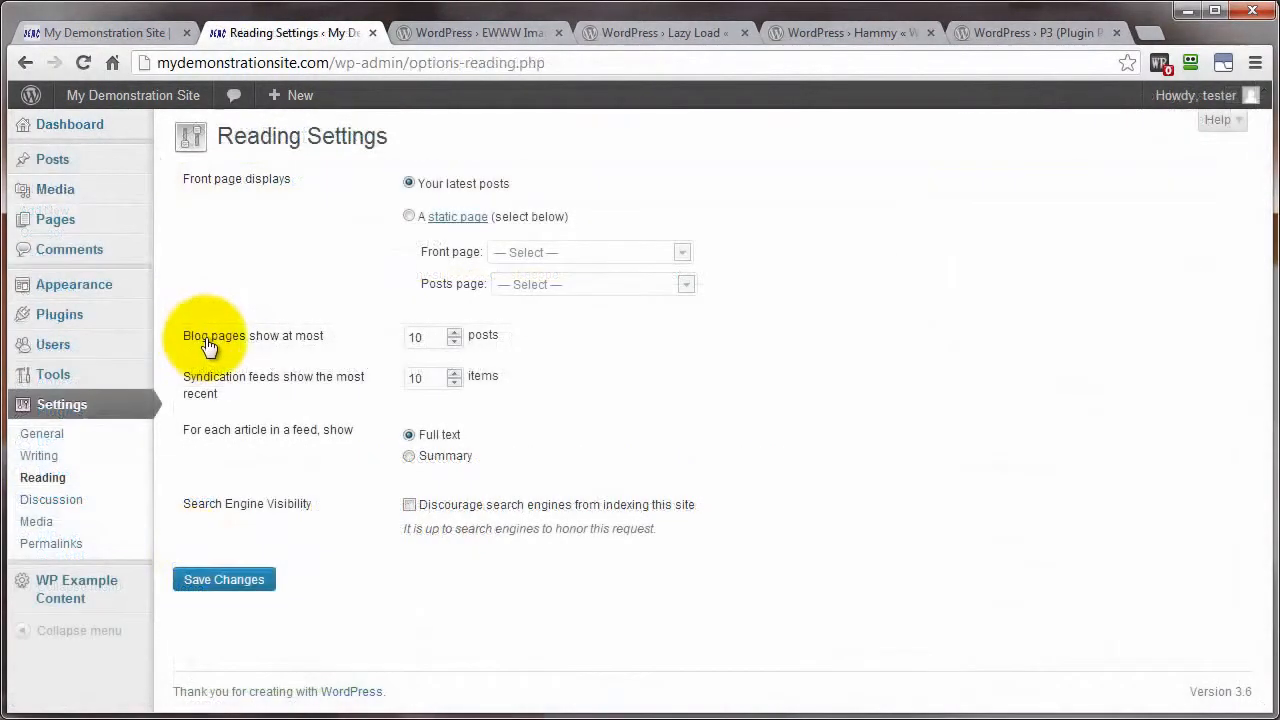
{"action": "left_click_drag", "start_coordinate": [441, 337], "coordinate": [381, 342]}
{"action": "type", "text": "5"}
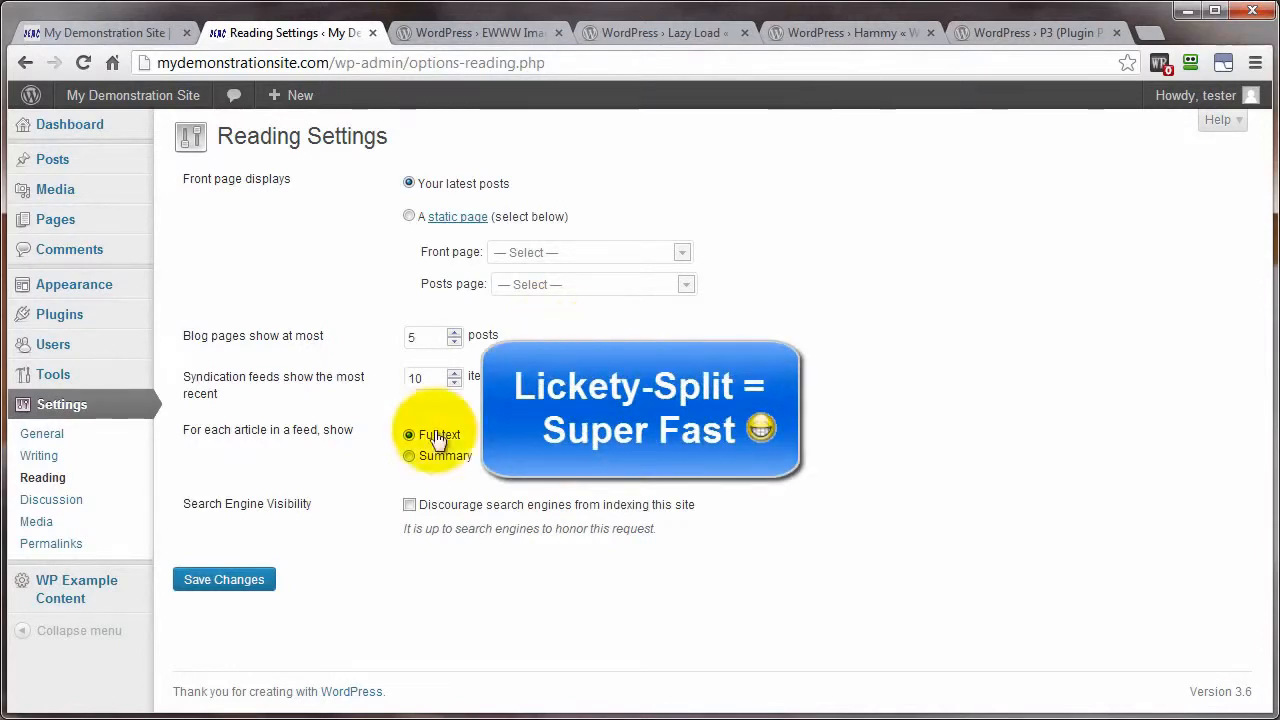
{"action": "left_click", "coordinate": [238, 582]}
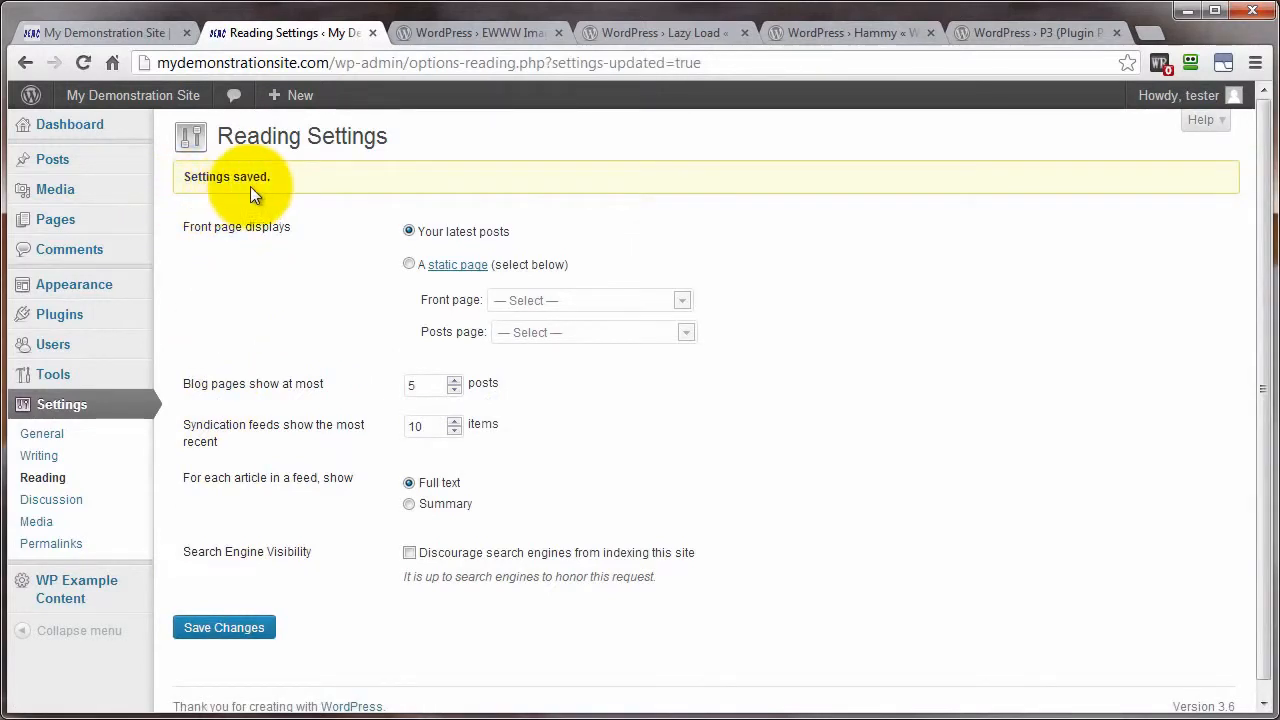
Reload the demonstration site's home page, examine its length down to the last post, and open the older posts
{"action": "left_click", "coordinate": [90, 33]}
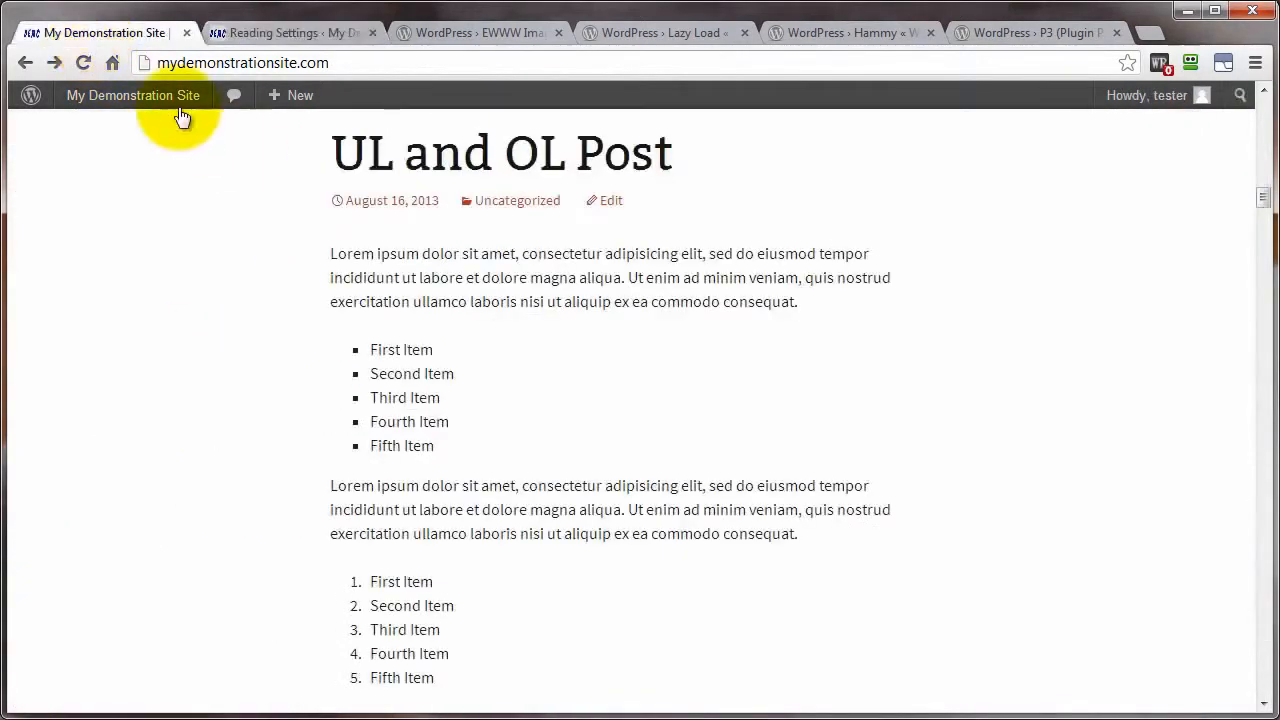
{"action": "mouse_move", "coordinate": [94, 97]}
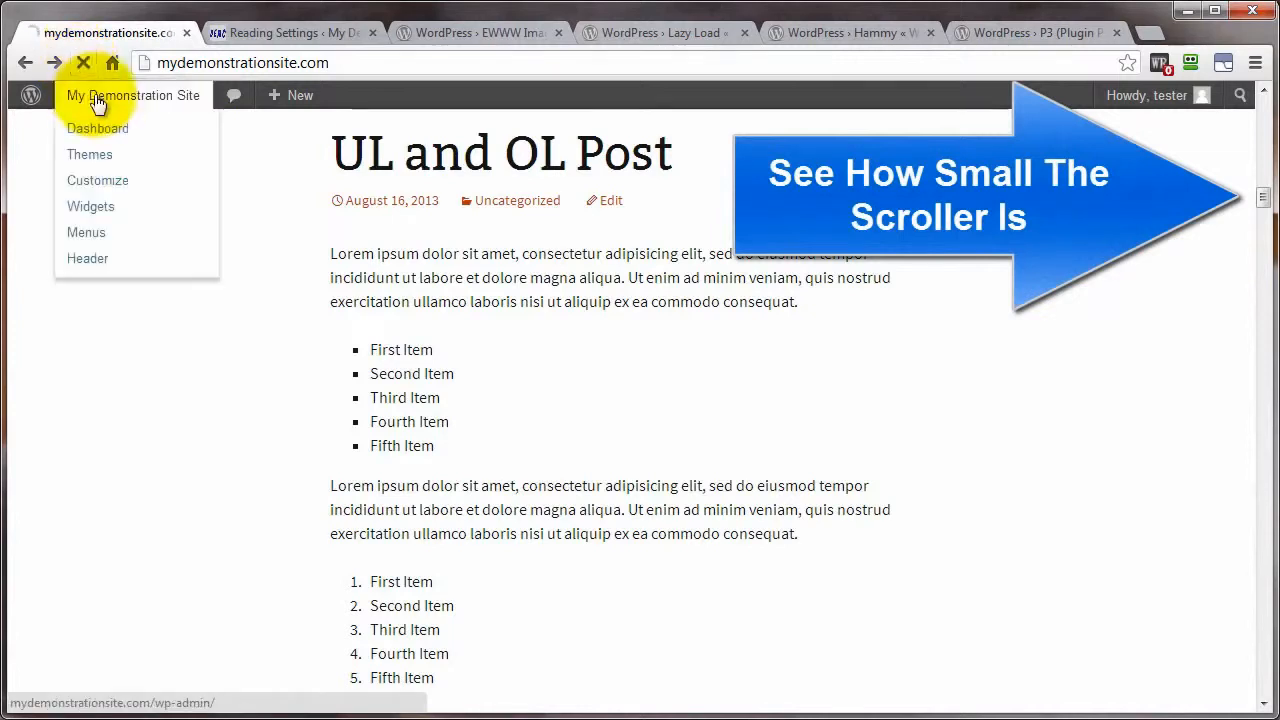
{"action": "left_click", "coordinate": [101, 262]}
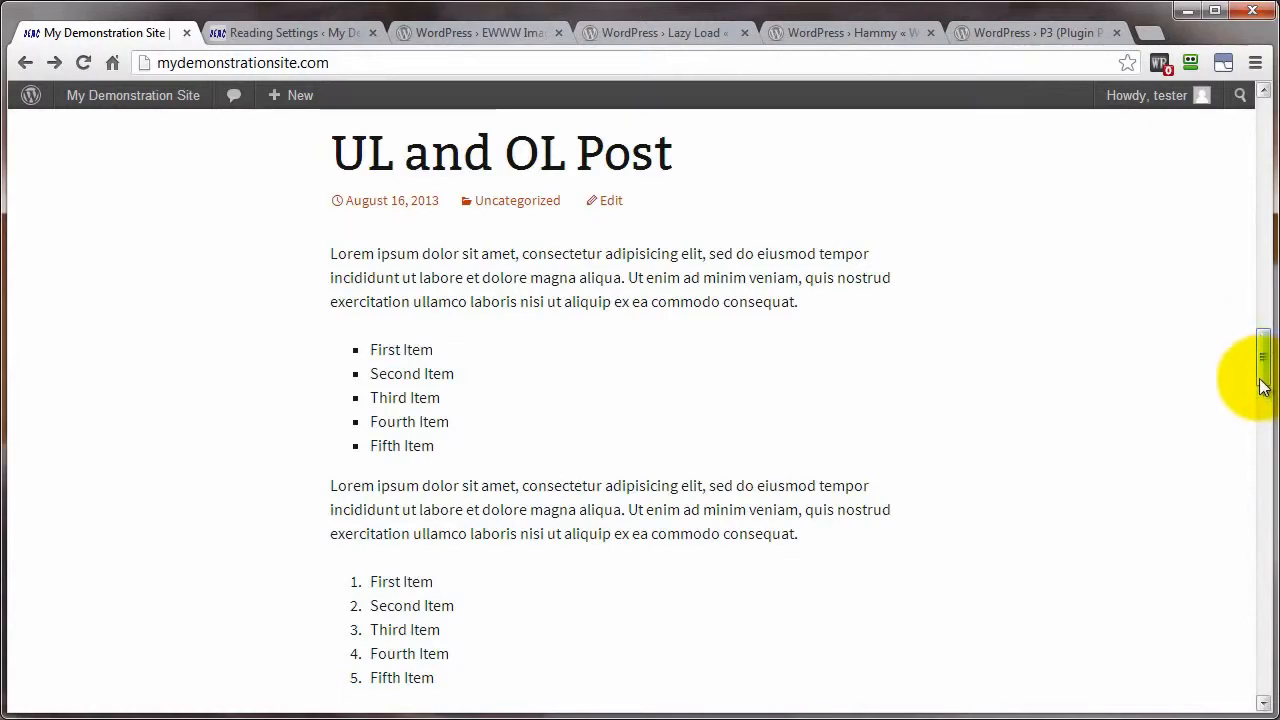
{"action": "left_click_drag", "start_coordinate": [1263, 368], "coordinate": [1187, 455]}
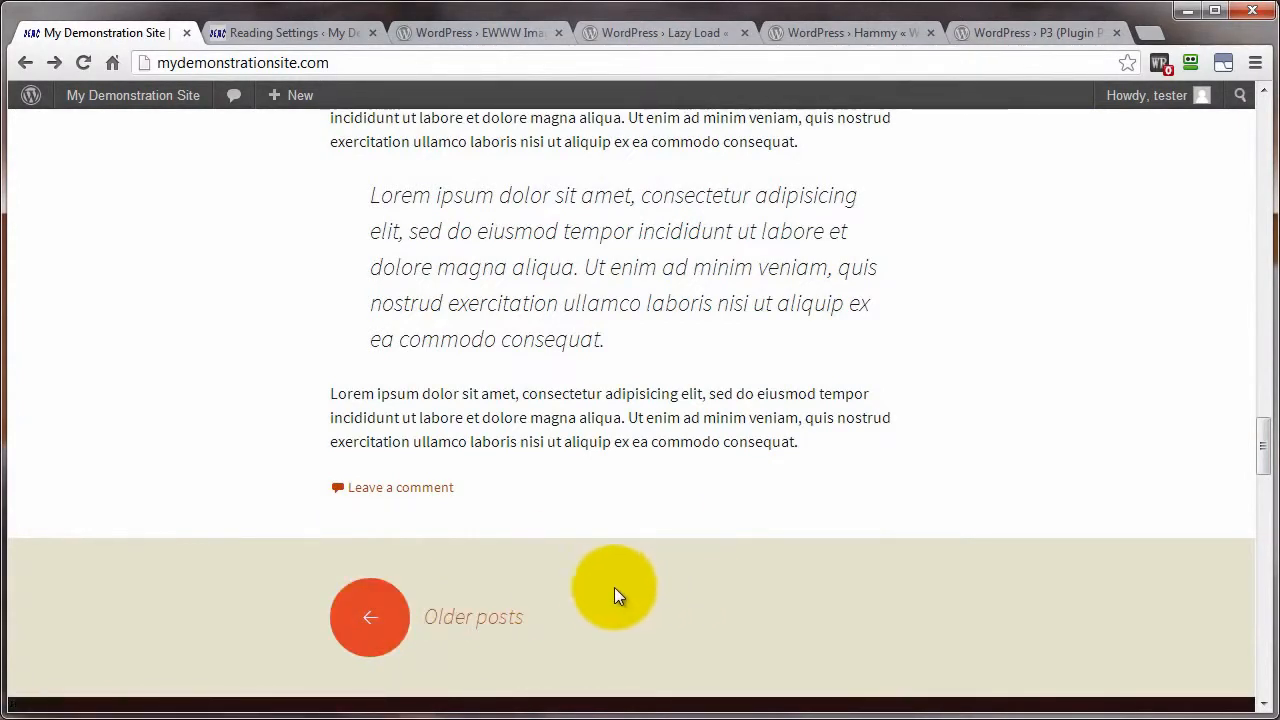
{"action": "left_click", "coordinate": [461, 630]}
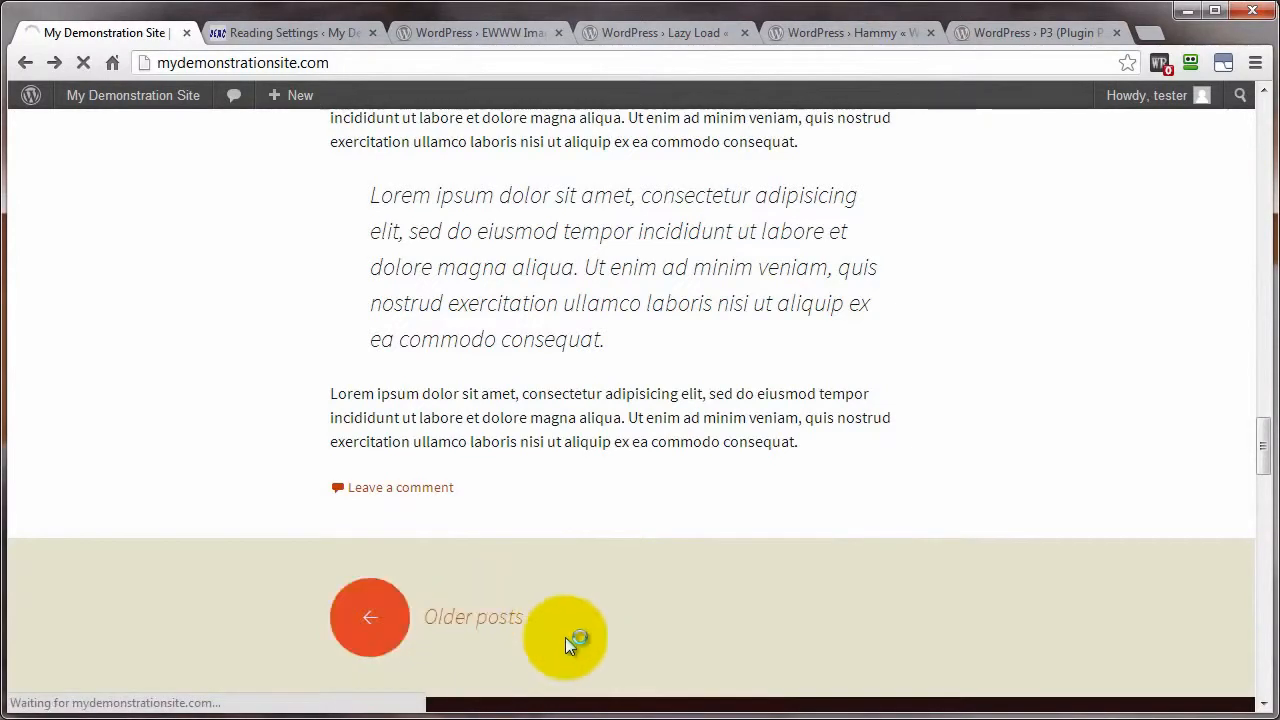
{"action": "scroll", "coordinate": [948, 559], "scroll_direction": "down", "scroll_amount": 12}
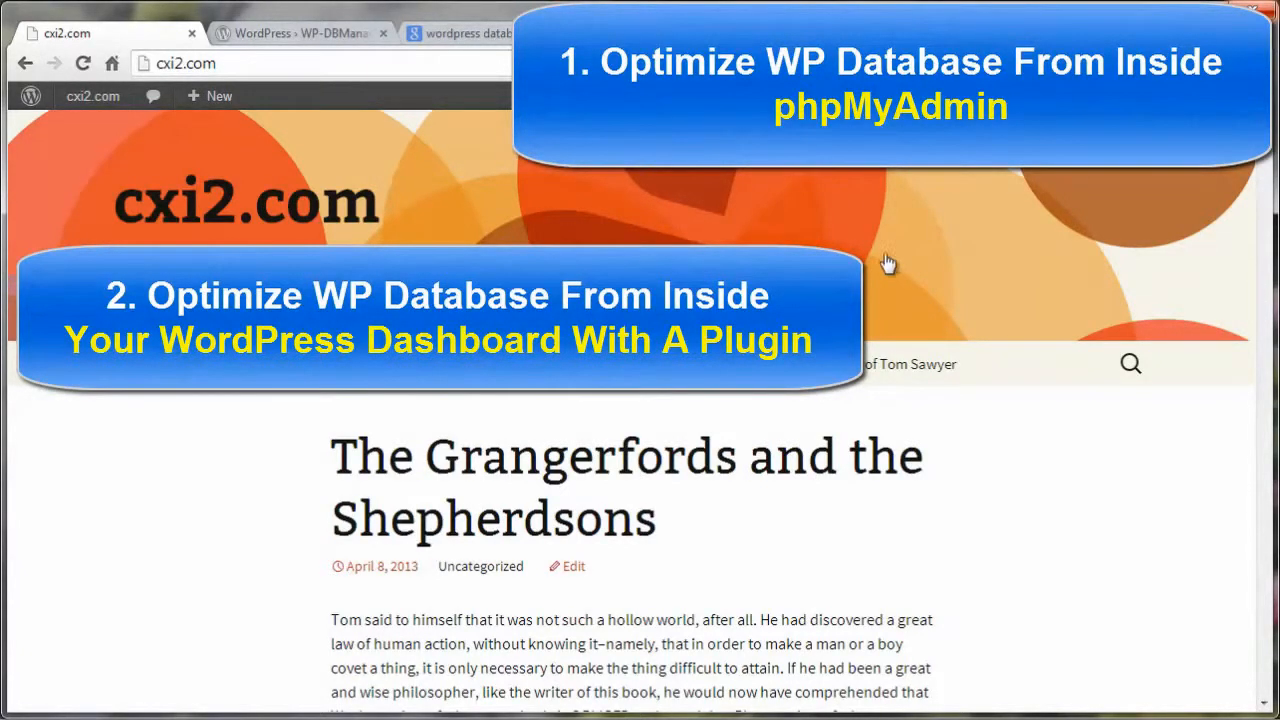
Switch to cPanel, open phpMyAdmin, and display the tables of the cxi2_wrdp1 database
{"action": "left_click", "coordinate": [84, 64]}
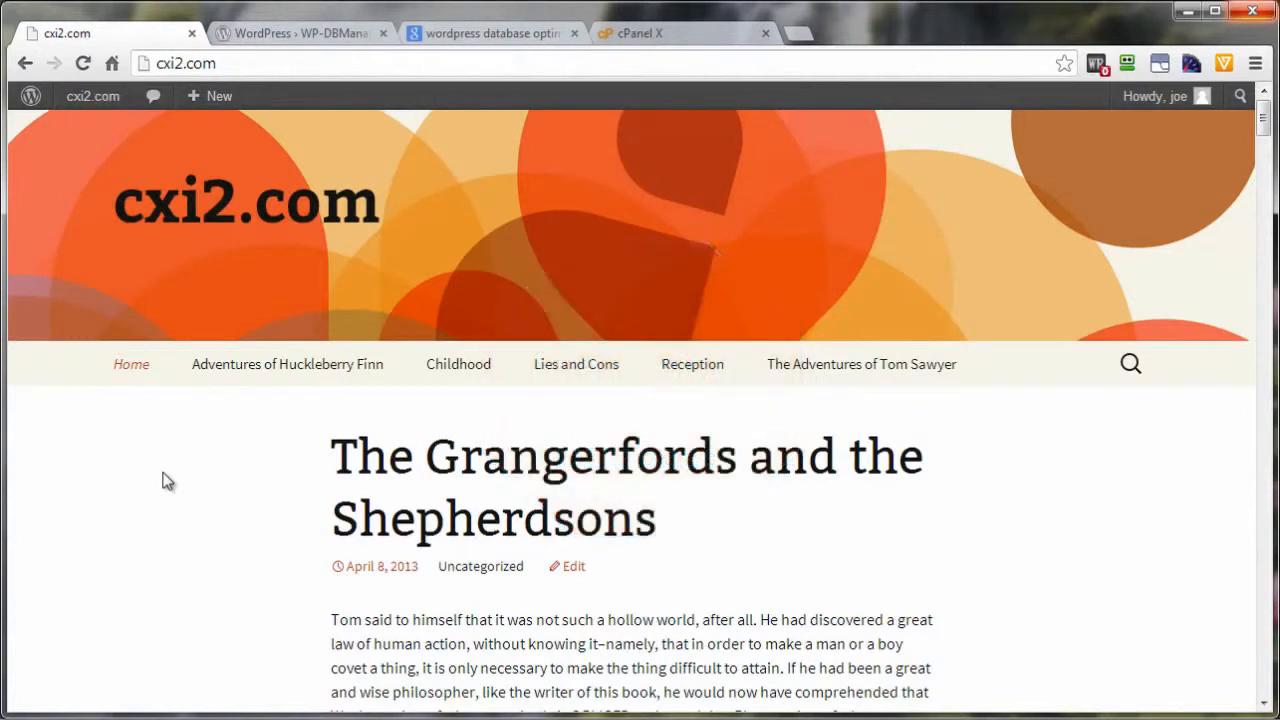
{"action": "left_click", "coordinate": [703, 28]}
{"action": "scroll", "coordinate": [1012, 380], "scroll_direction": "down", "scroll_amount": 5}
{"action": "scroll", "coordinate": [1012, 380], "scroll_direction": "down", "scroll_amount": 3}
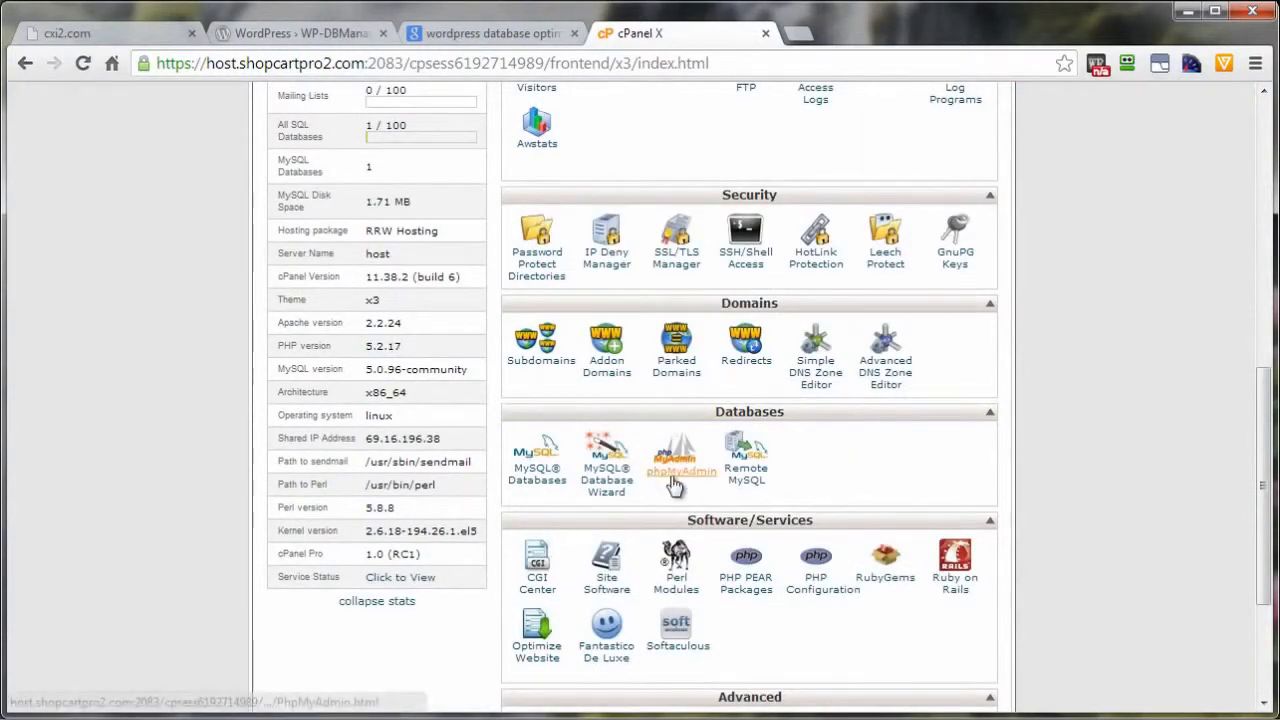
{"action": "left_click", "coordinate": [675, 478]}
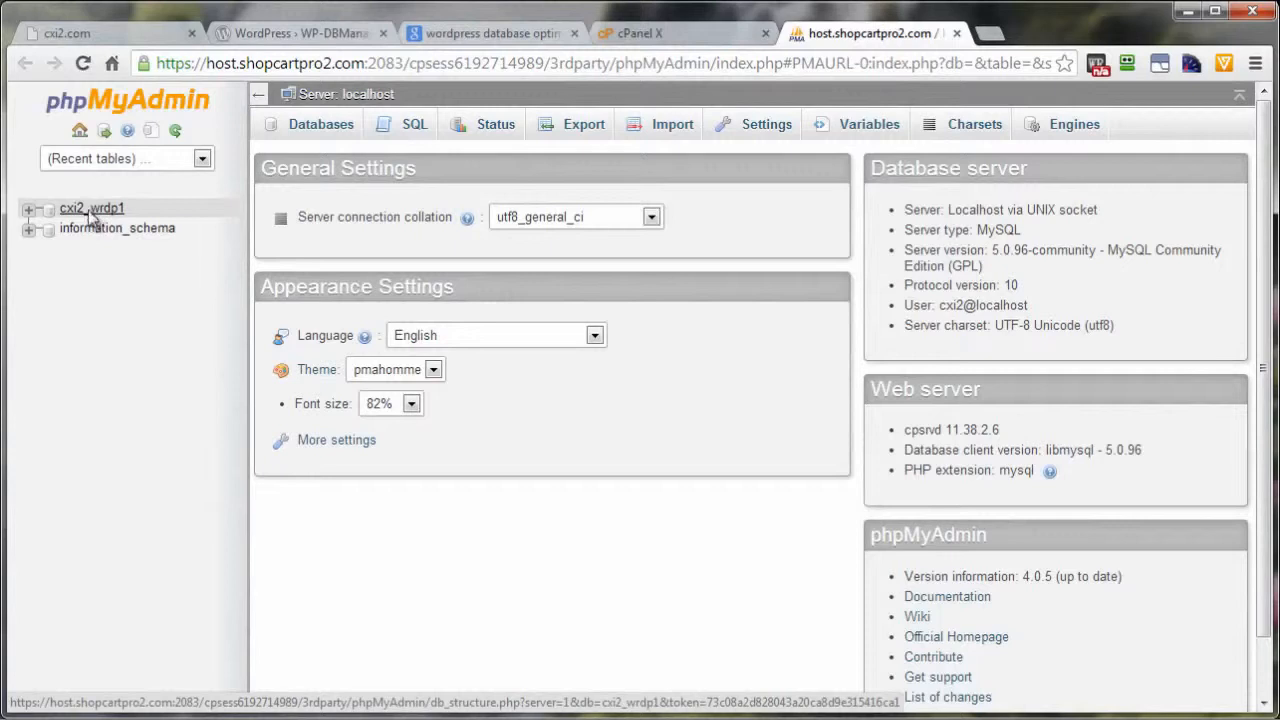
{"action": "left_click", "coordinate": [90, 212]}
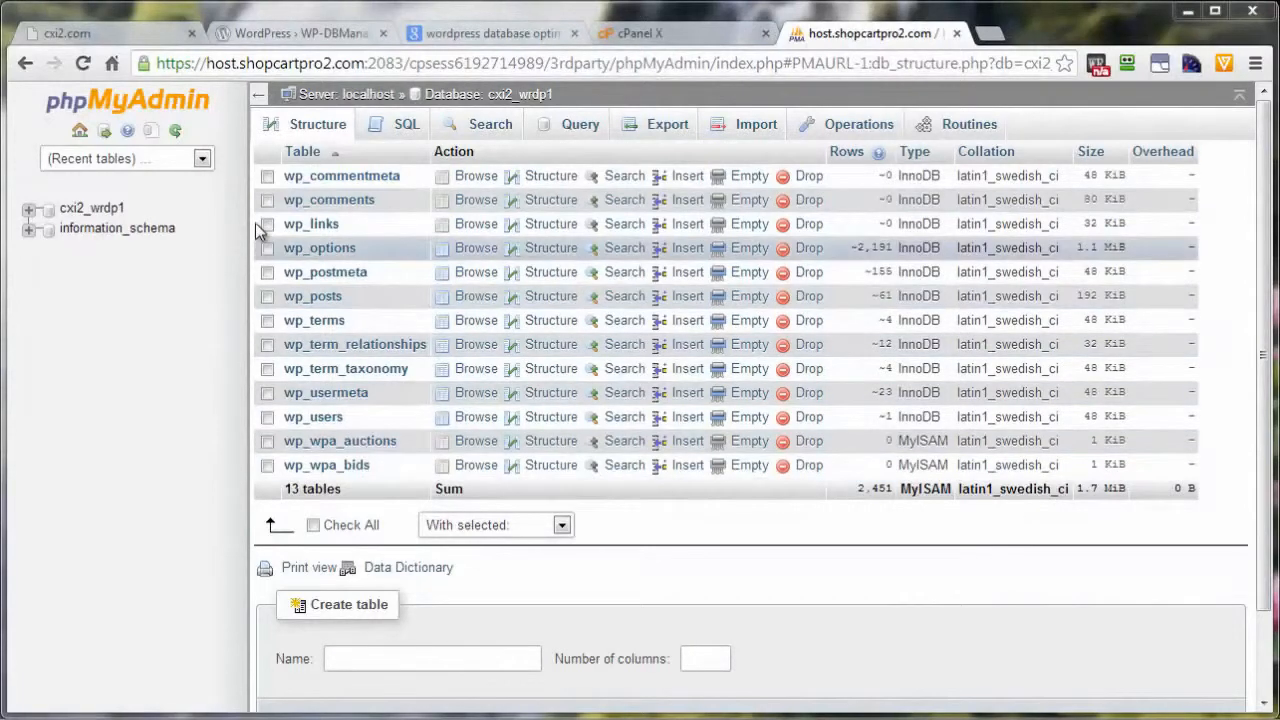
Export the cxi2_wrdp1 database with the Quick method in SQL format as a backup
{"action": "left_click", "coordinate": [562, 526]}
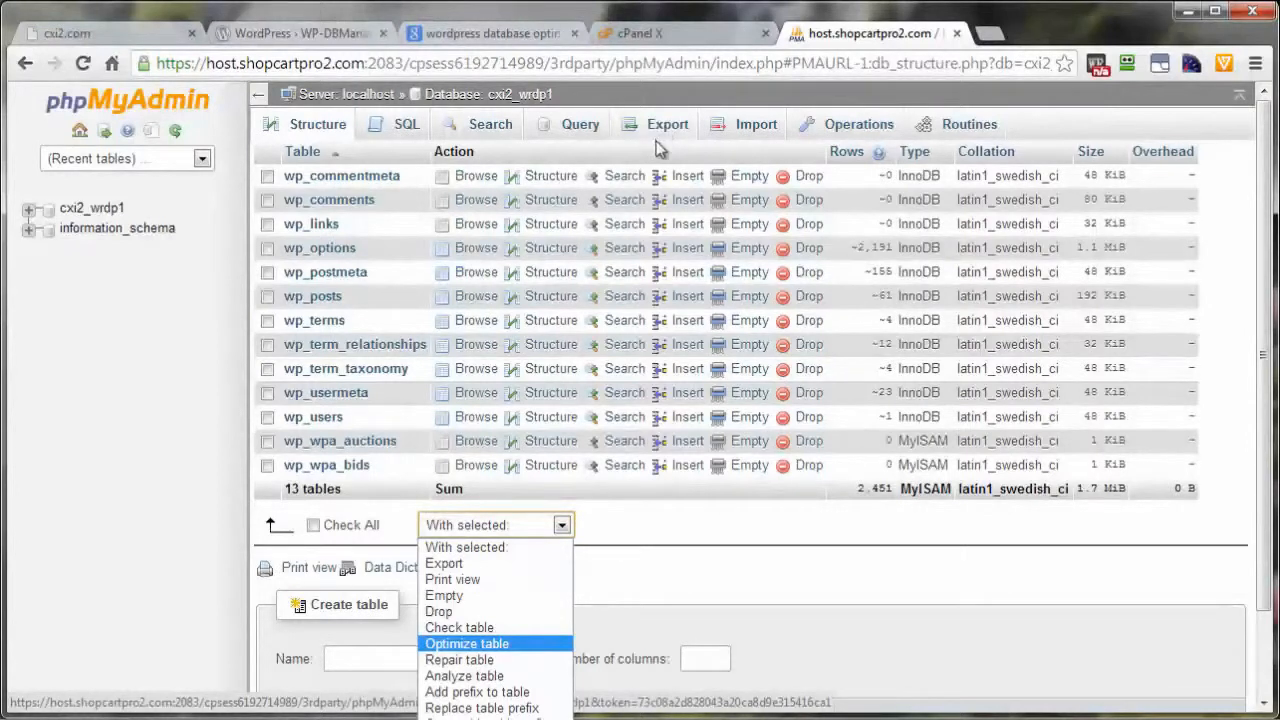
{"action": "key", "text": "Return"}
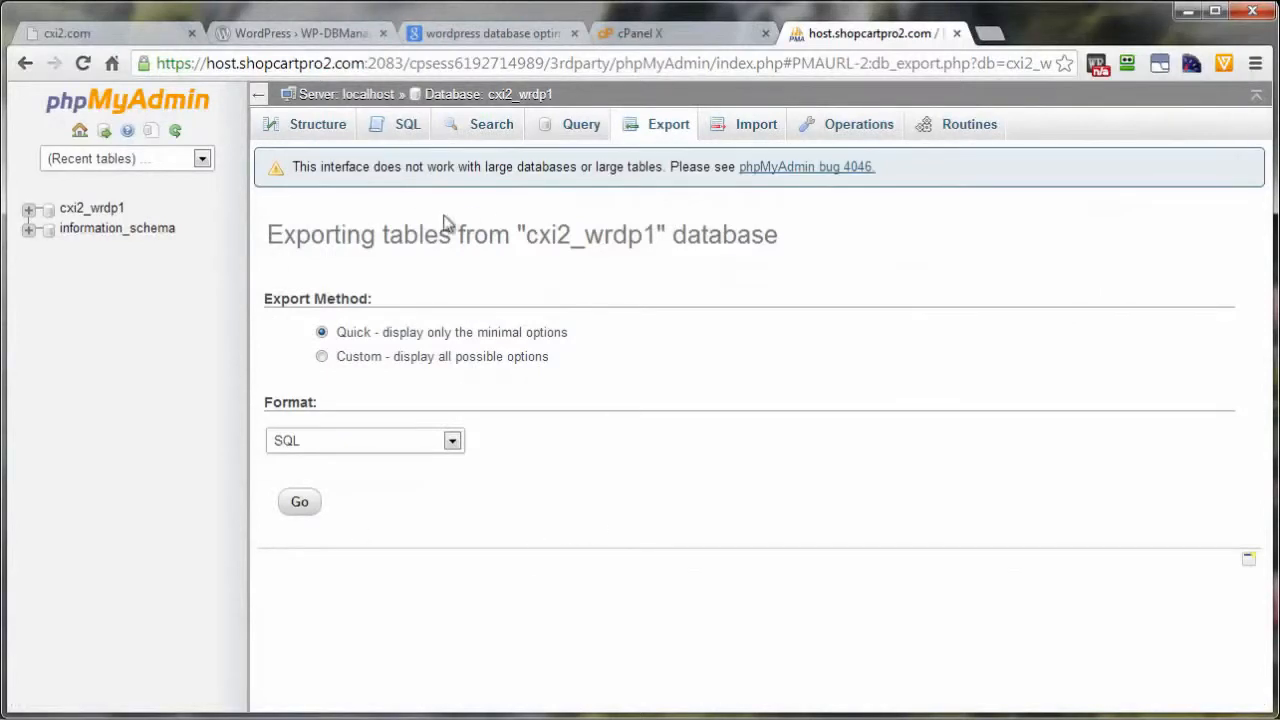
{"action": "left_click", "coordinate": [301, 508]}
Copy the plugin name WP-DBManager from the heading of its WordPress.org page
{"action": "left_click", "coordinate": [263, 36]}
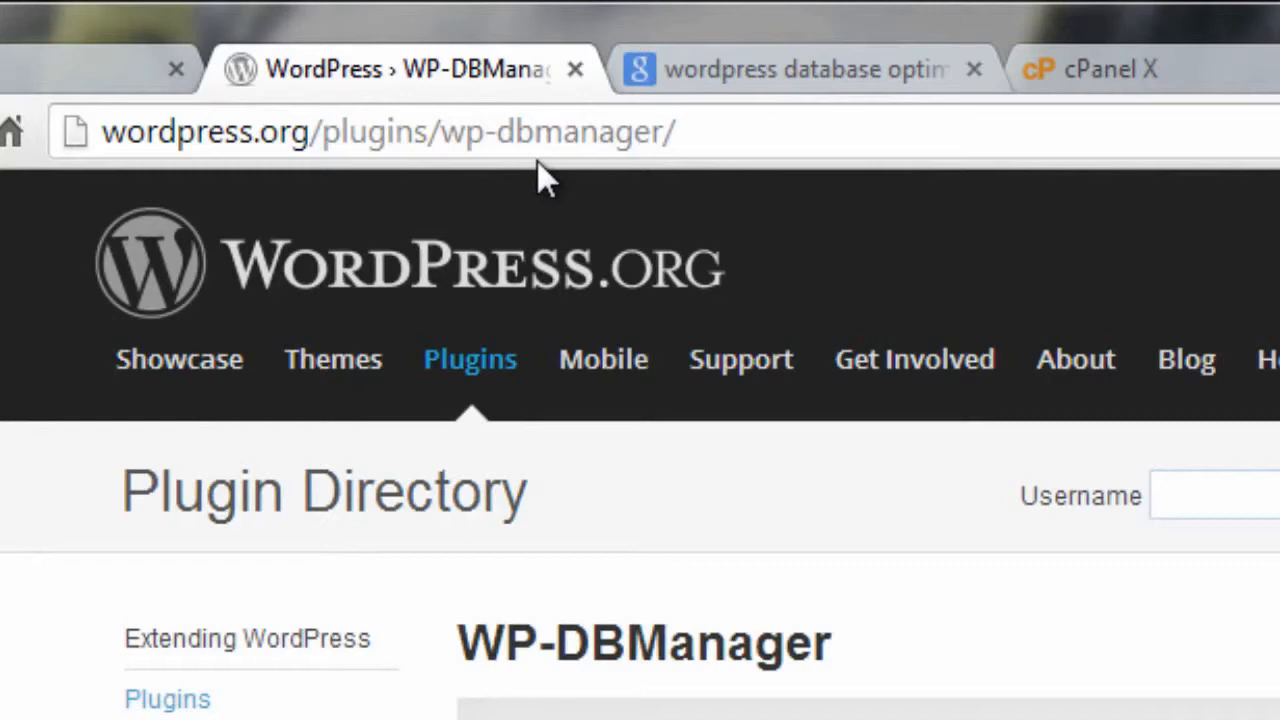
{"action": "left_click_drag", "start_coordinate": [460, 645], "coordinate": [874, 657]}
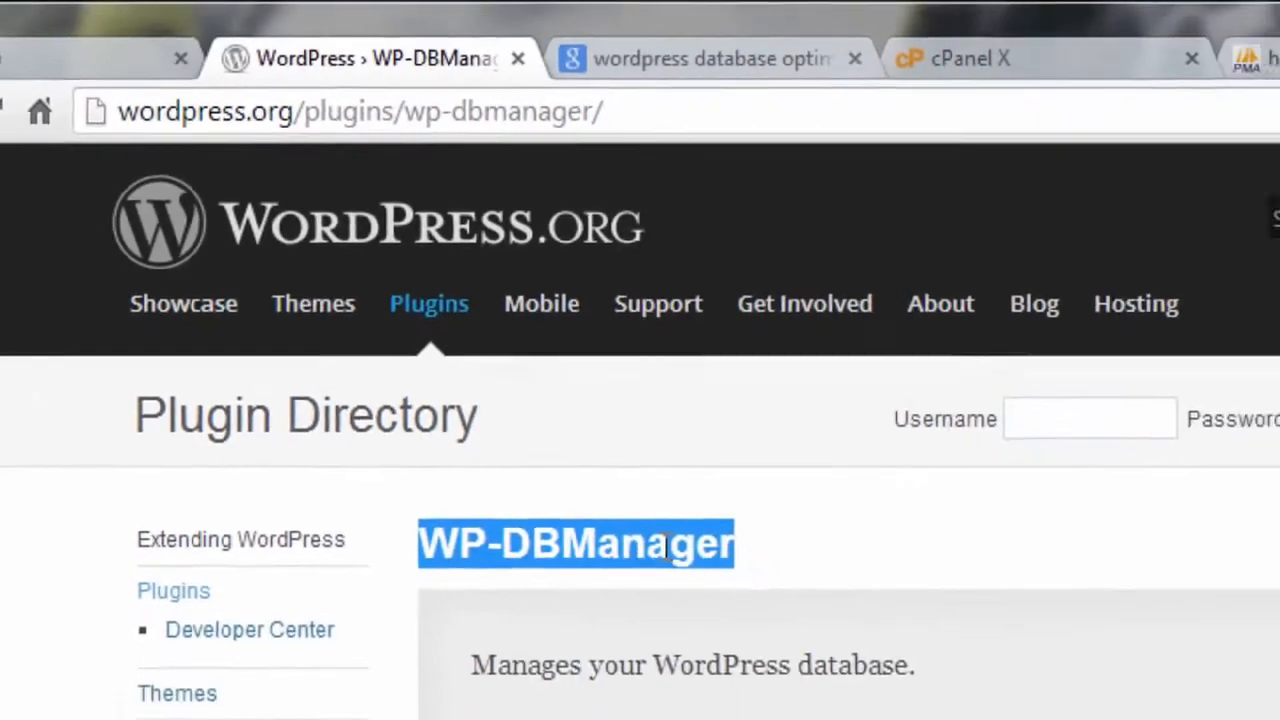
{"action": "right_click", "coordinate": [668, 548]}
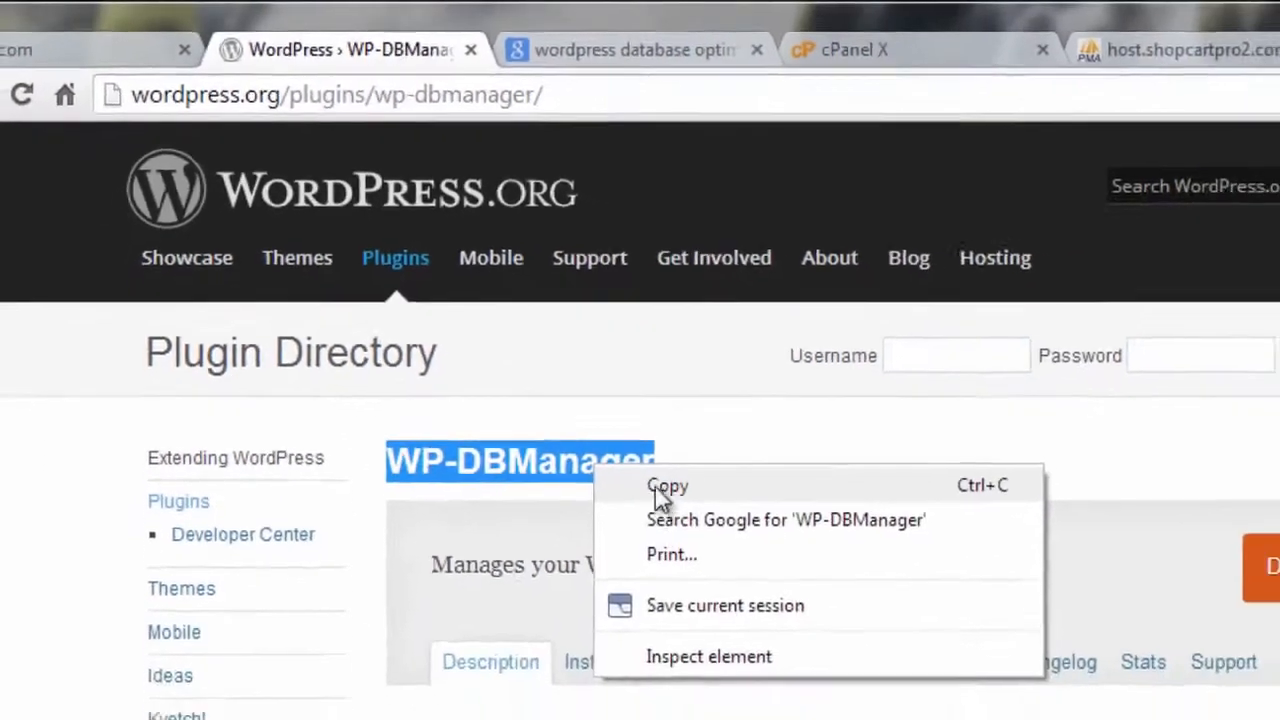
{"action": "left_click", "coordinate": [748, 574]}
In the cxi2.com WordPress dashboard, search the plugin installer for WP-DBManager
{"action": "left_click", "coordinate": [0, 58]}
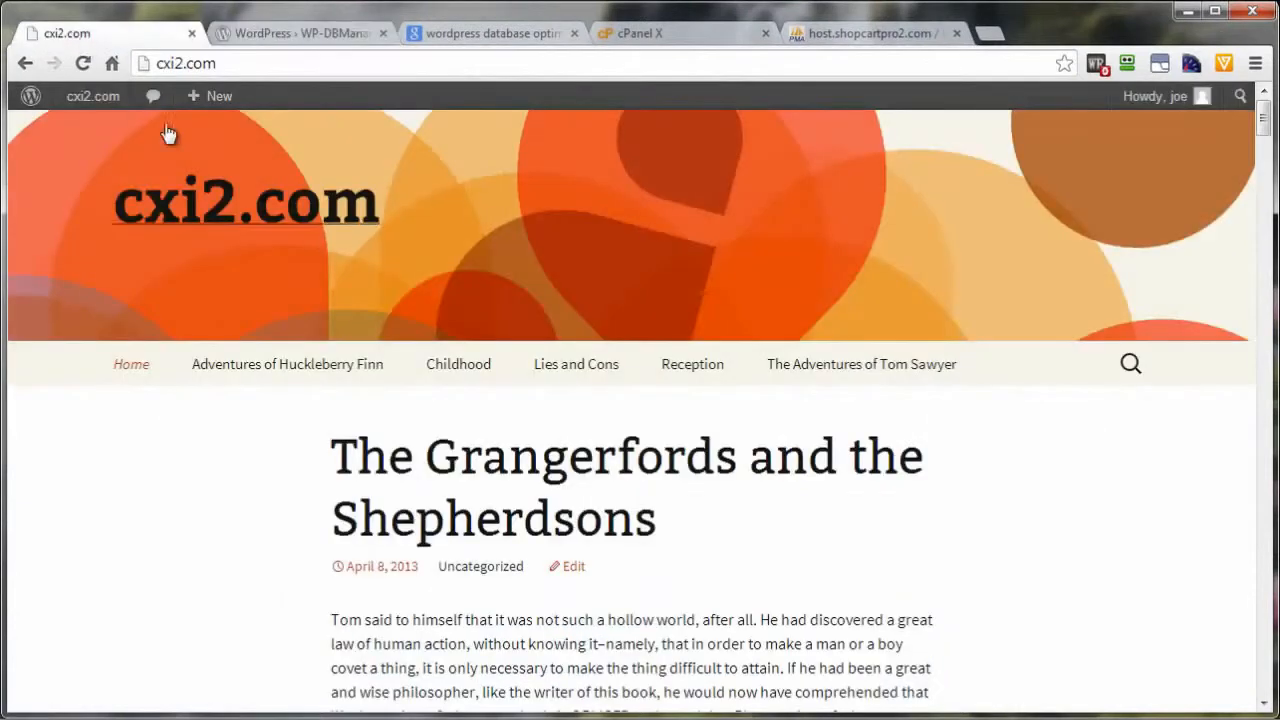
{"action": "mouse_move", "coordinate": [92, 100]}
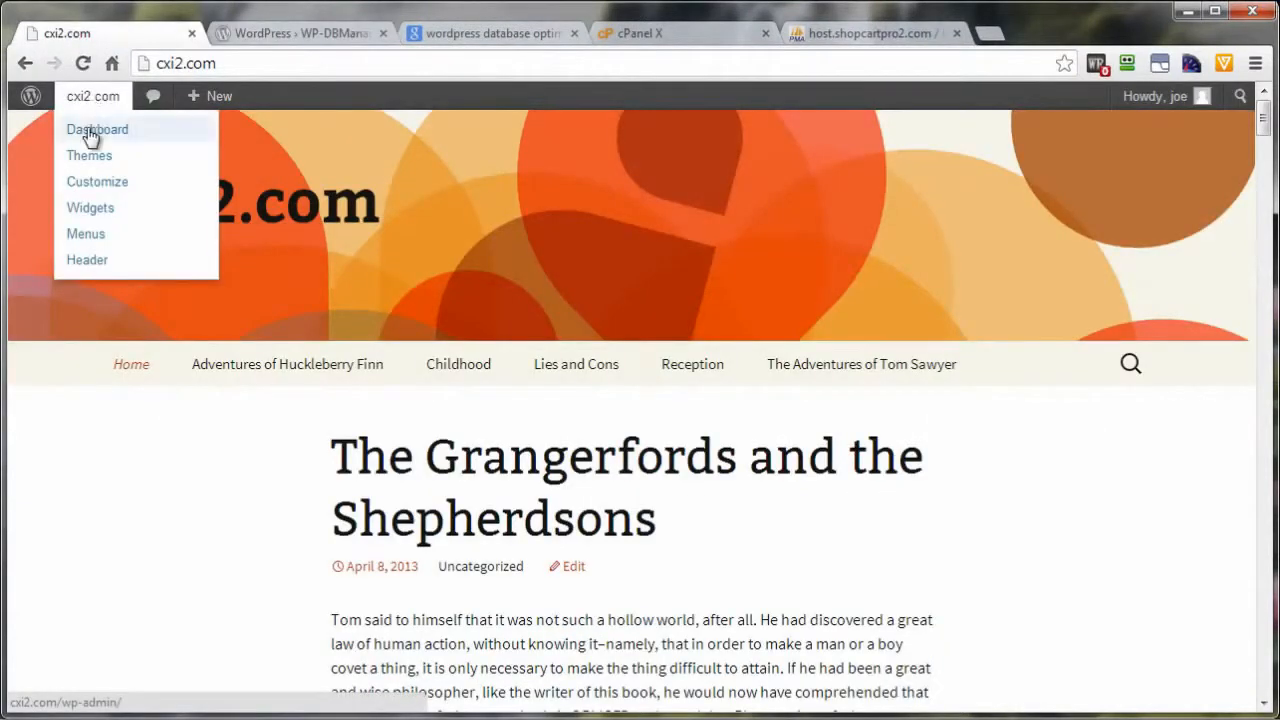
{"action": "left_click", "coordinate": [90, 137]}
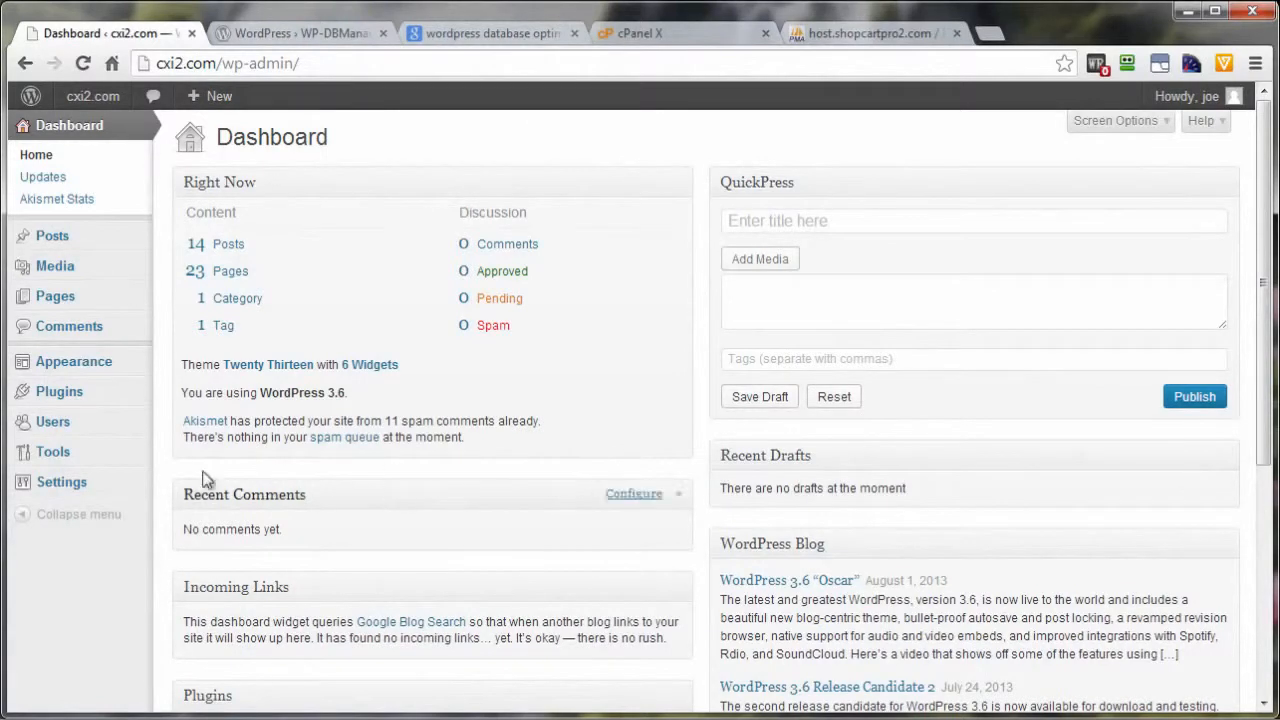
{"action": "mouse_move", "coordinate": [55, 397]}
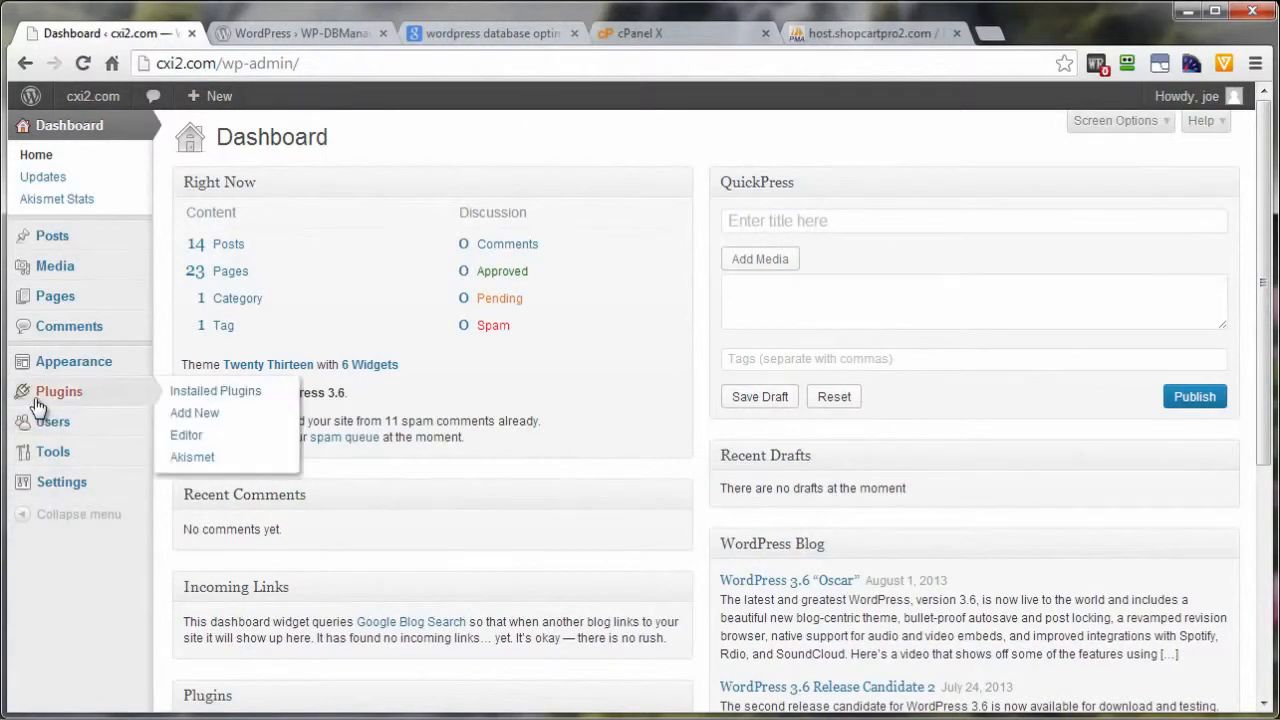
{"action": "left_click", "coordinate": [189, 420]}
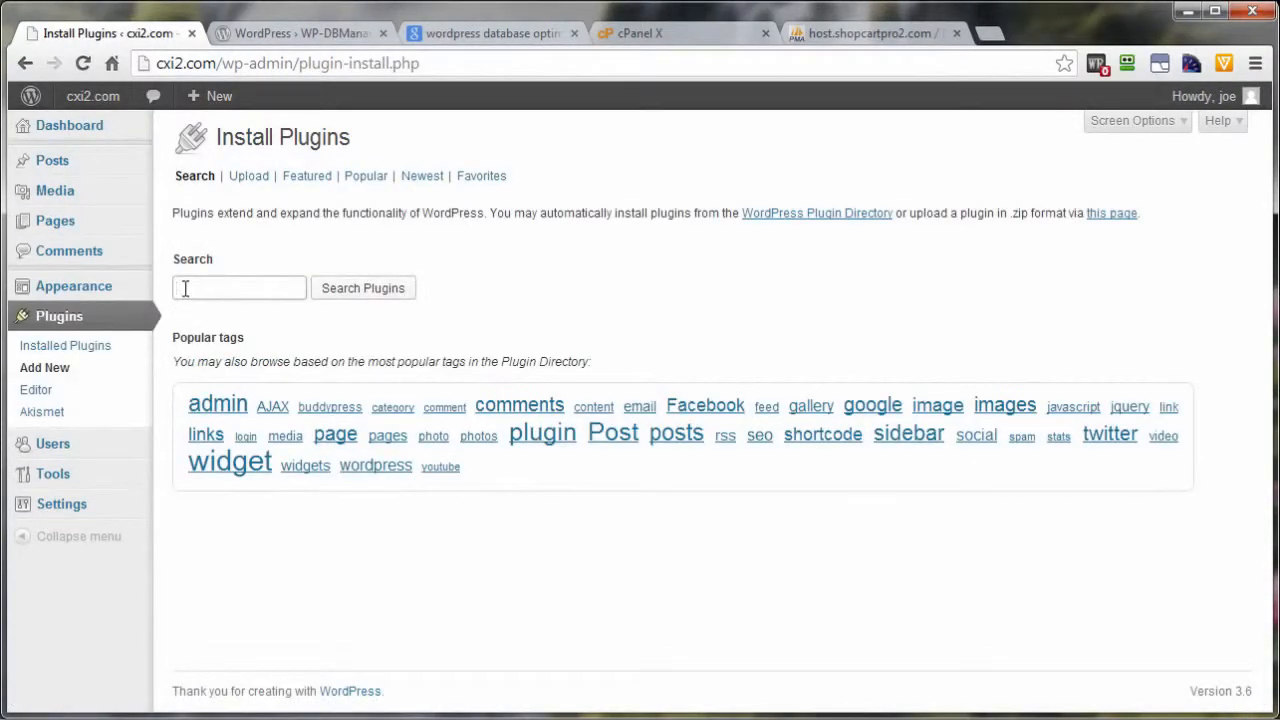
{"action": "left_click", "coordinate": [185, 288]}
{"action": "key", "text": "ctrl+v"}
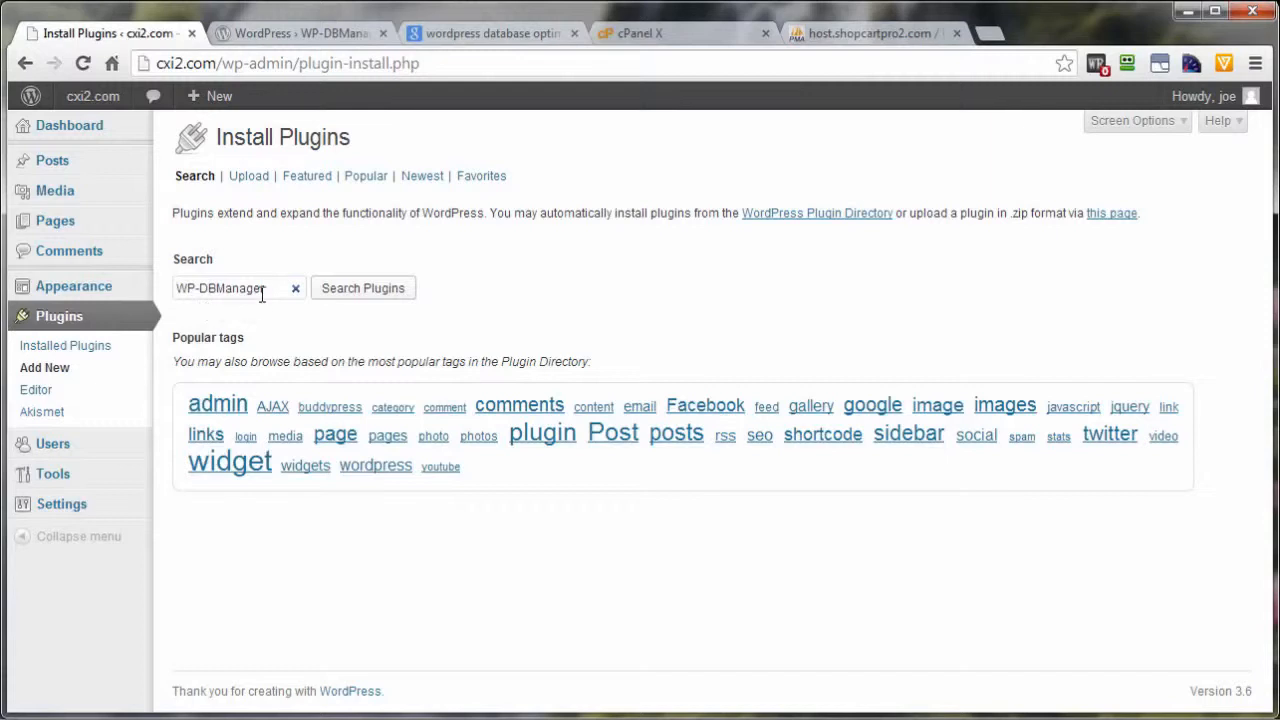
{"action": "left_click", "coordinate": [365, 290]}
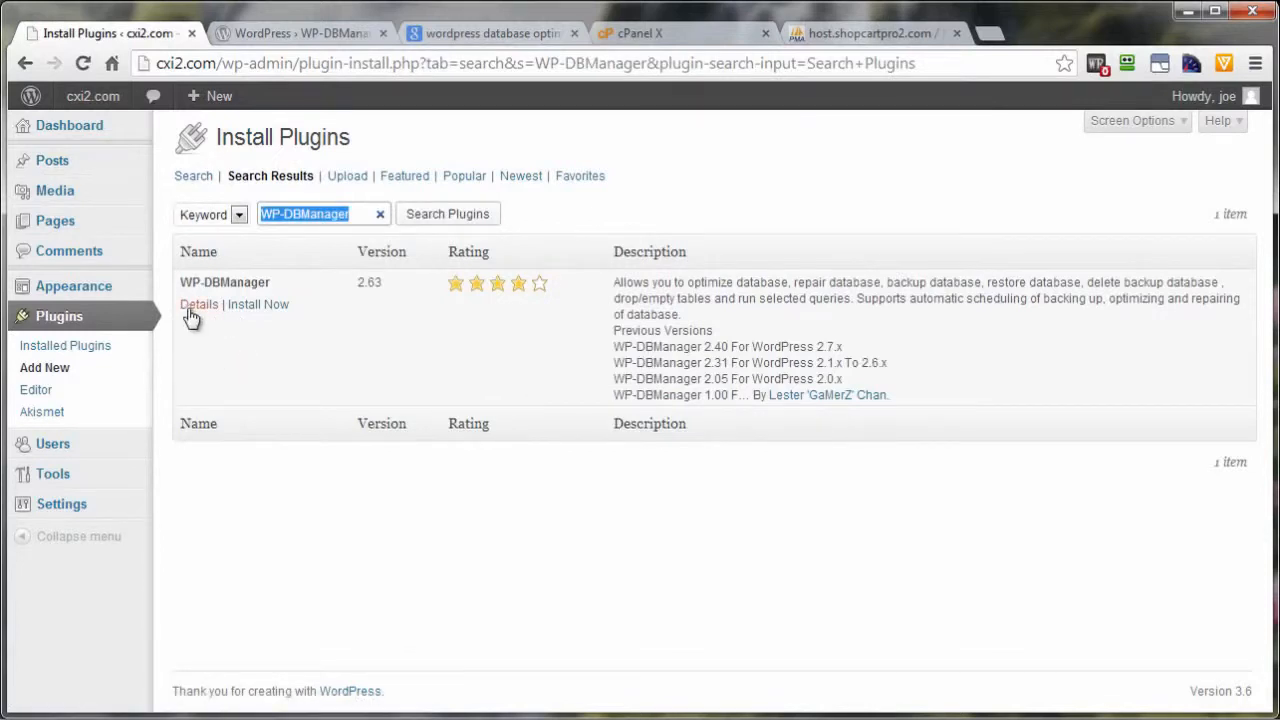
Check the found WP-DBManager against its WordPress.org page, and install and activate the plugin on cxi2.com
{"action": "left_click", "coordinate": [266, 35]}
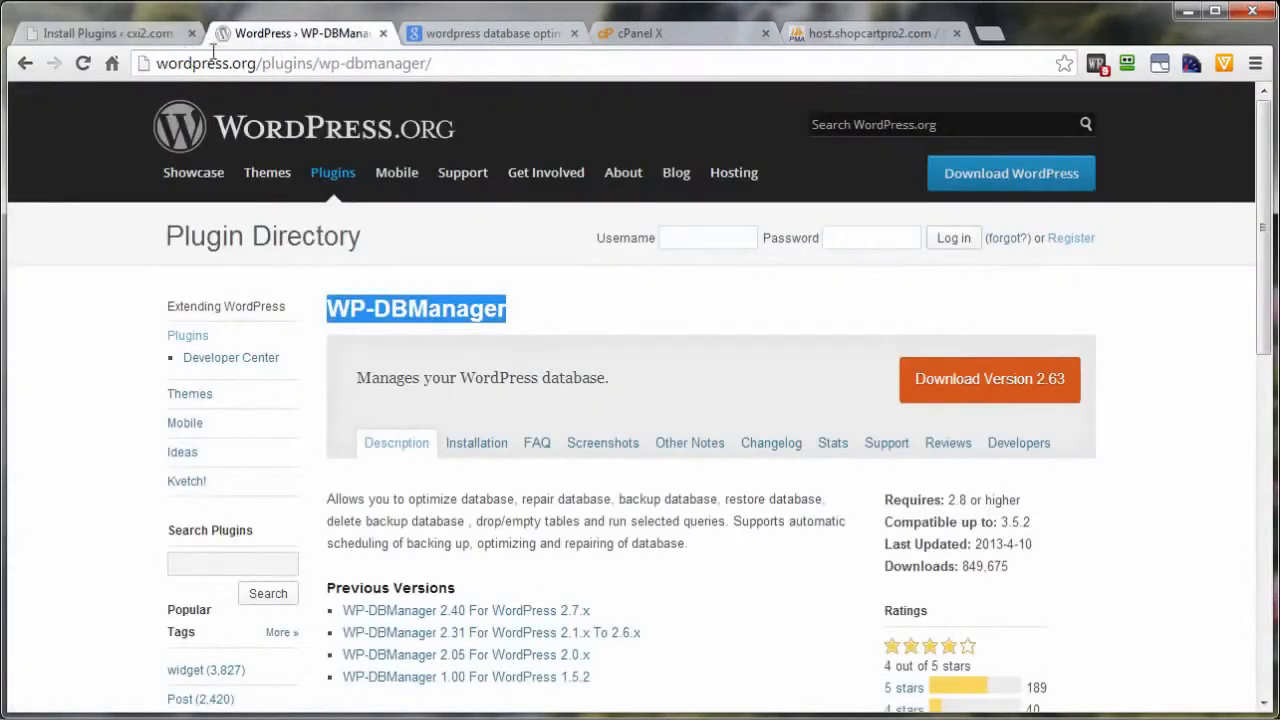
{"action": "left_click", "coordinate": [116, 35]}
{"action": "left_click", "coordinate": [258, 304]}
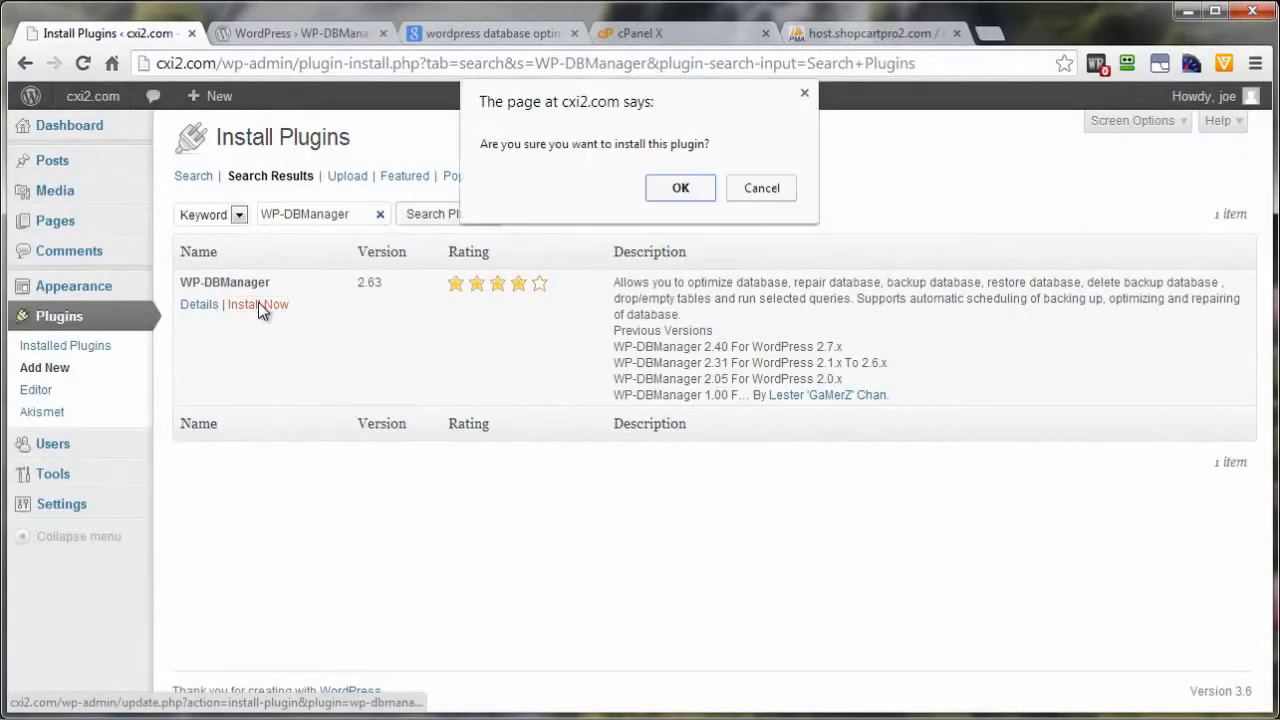
{"action": "left_click", "coordinate": [690, 196]}
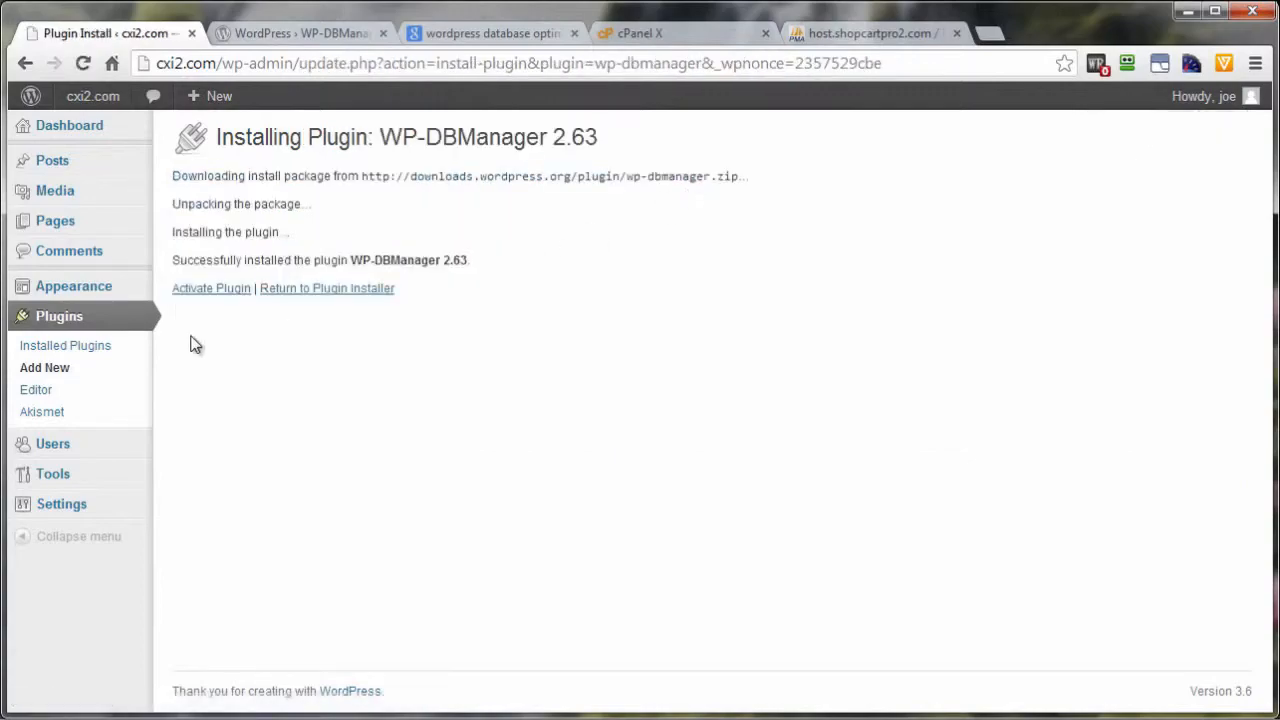
{"action": "left_click", "coordinate": [205, 290]}
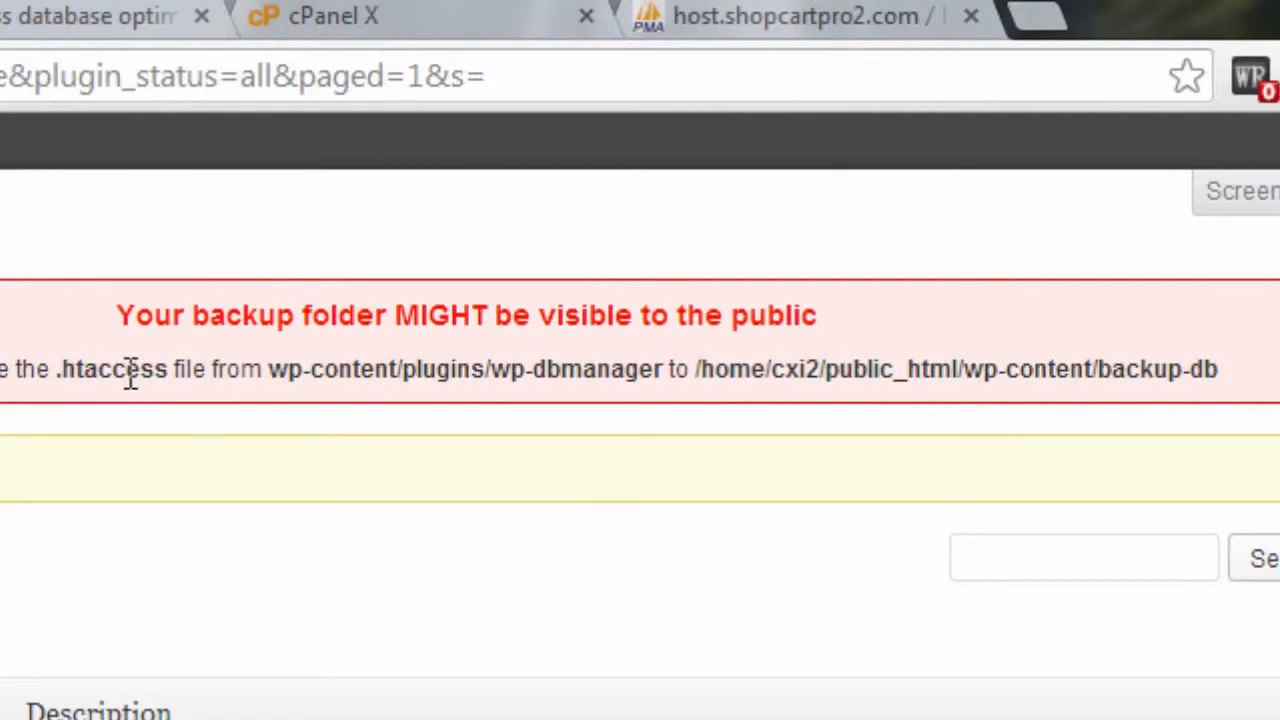
Review the .htaccess source and backup-db destination in the backup folder warning, and open the wp-content folder in cPanel's File Manager
{"action": "left_click_drag", "start_coordinate": [509, 366], "coordinate": [672, 362]}
{"action": "left_click_drag", "start_coordinate": [1097, 368], "coordinate": [1229, 371]}
{"action": "left_click", "coordinate": [1263, 390]}
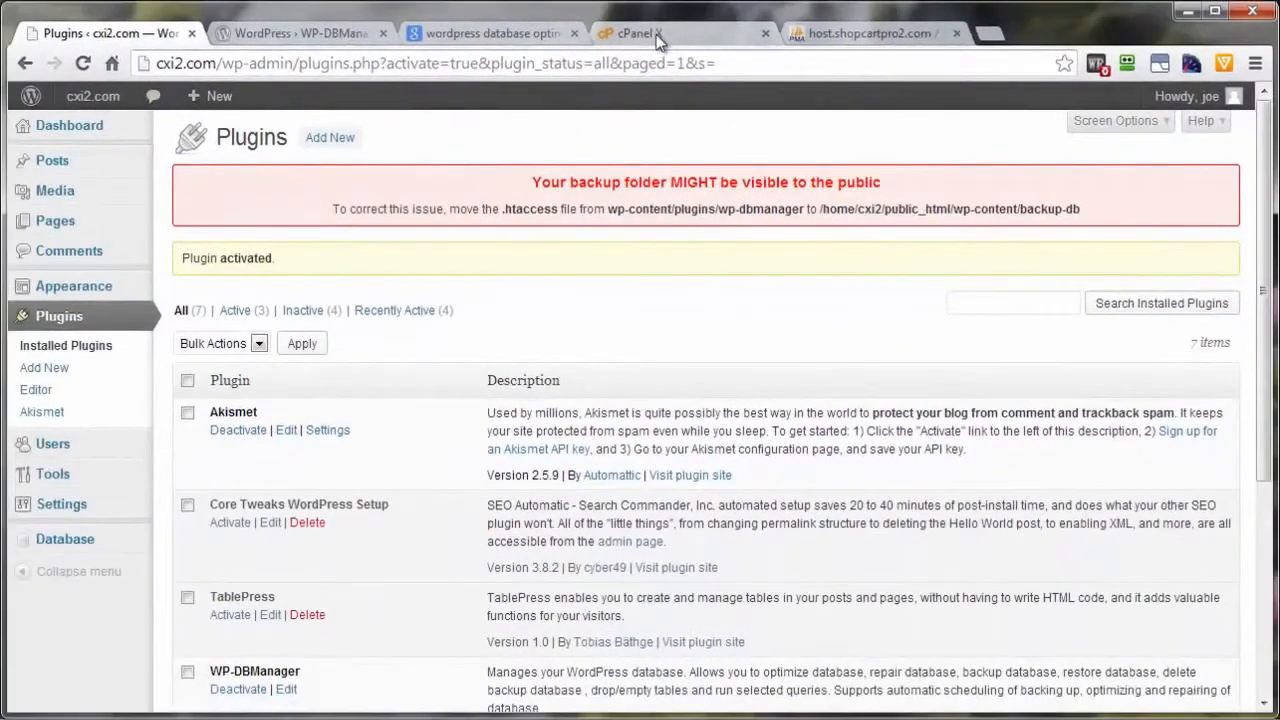
{"action": "left_click", "coordinate": [656, 34]}
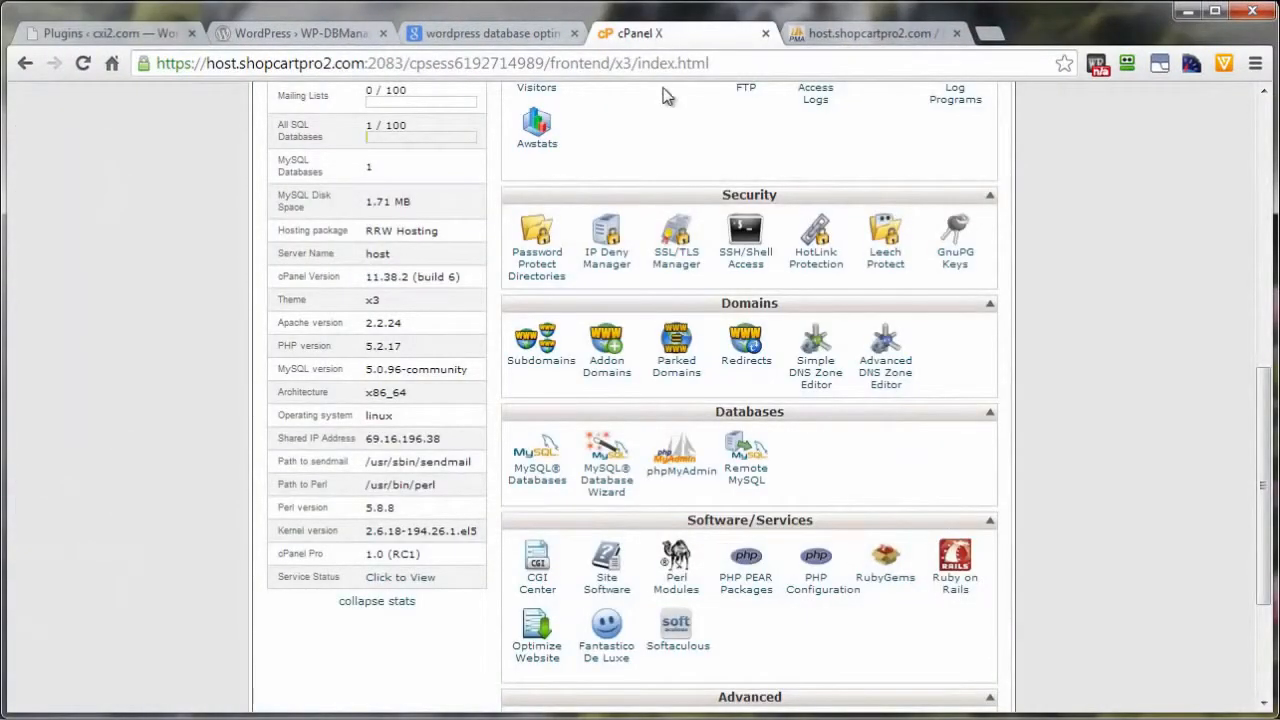
{"action": "scroll", "coordinate": [1059, 465], "scroll_direction": "up", "scroll_amount": 3}
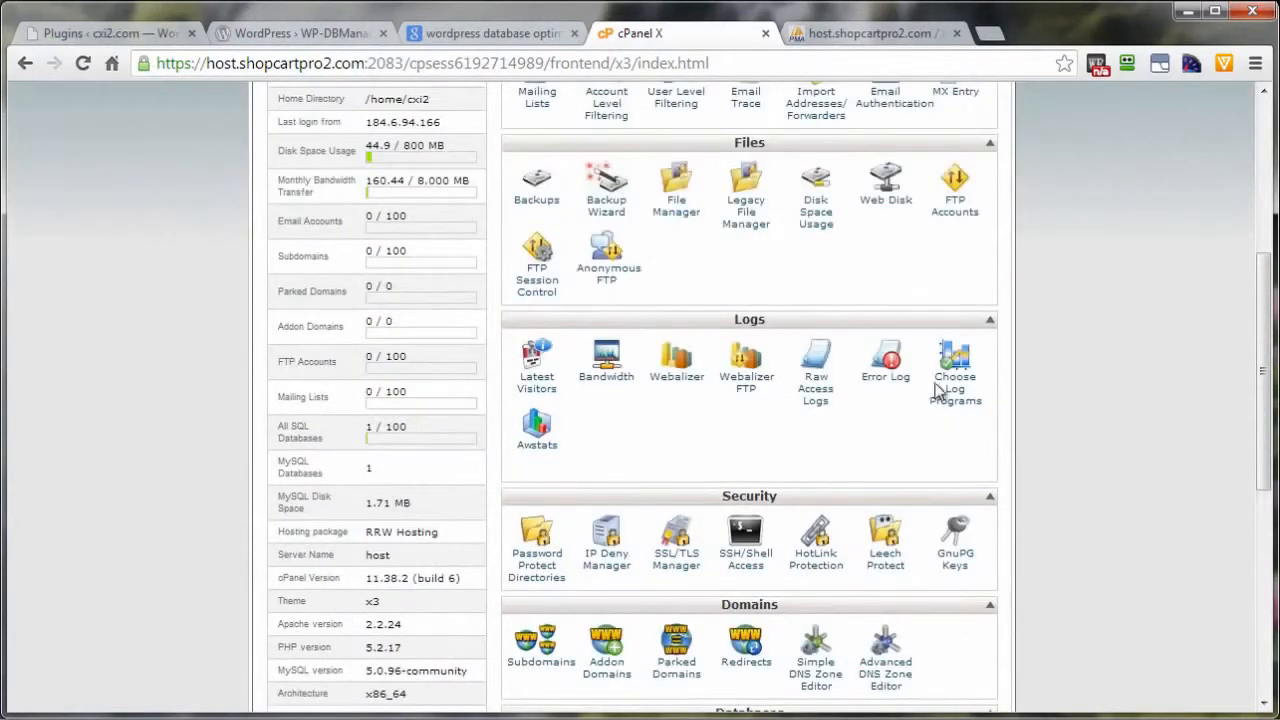
{"action": "left_click", "coordinate": [678, 205]}
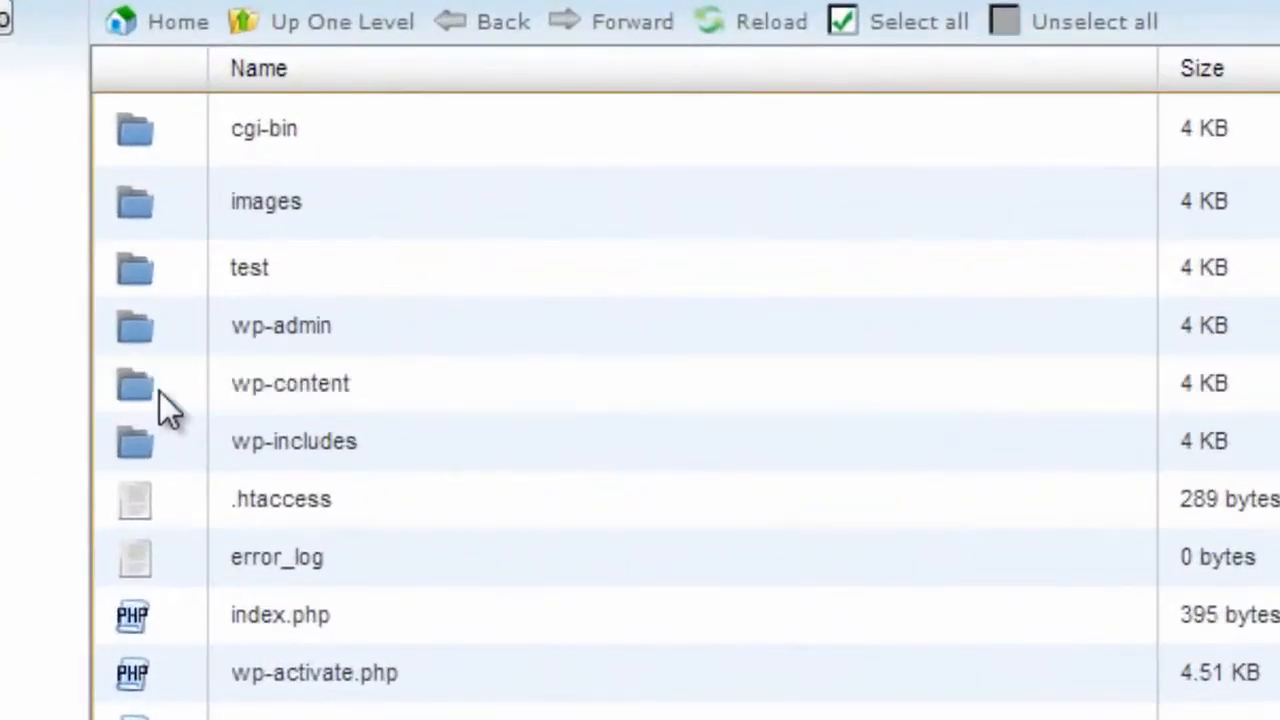
{"action": "double_click", "coordinate": [159, 391]}
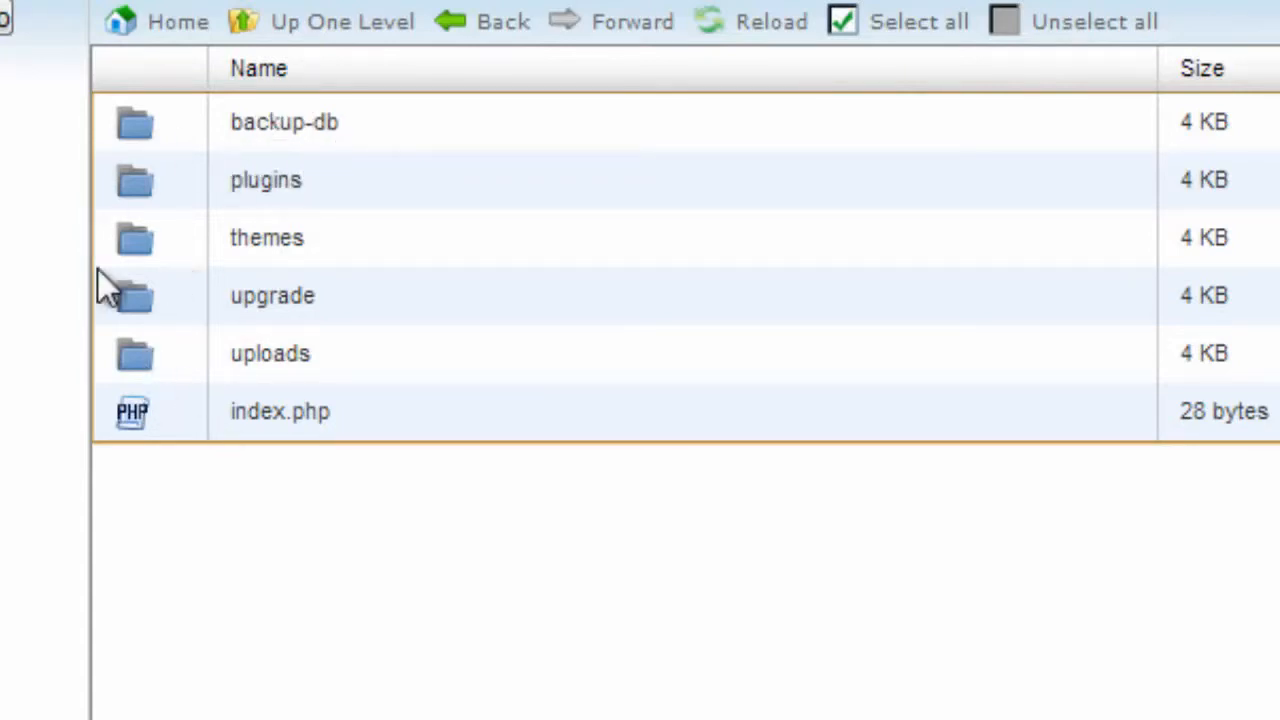
Move htaccess.txt from the plugins/wp-dbmanager folder into public_html/wp-content/backup-db
{"action": "double_click", "coordinate": [176, 185]}
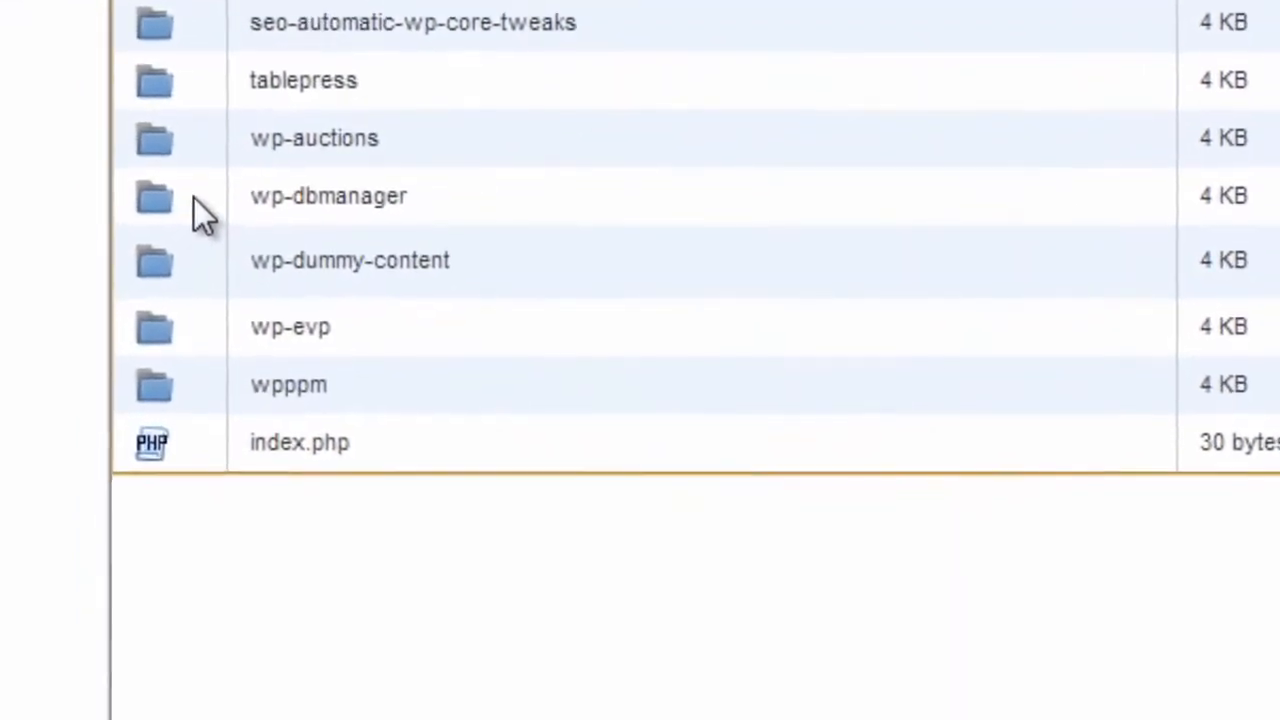
{"action": "double_click", "coordinate": [183, 285]}
{"action": "left_click", "coordinate": [206, 480]}
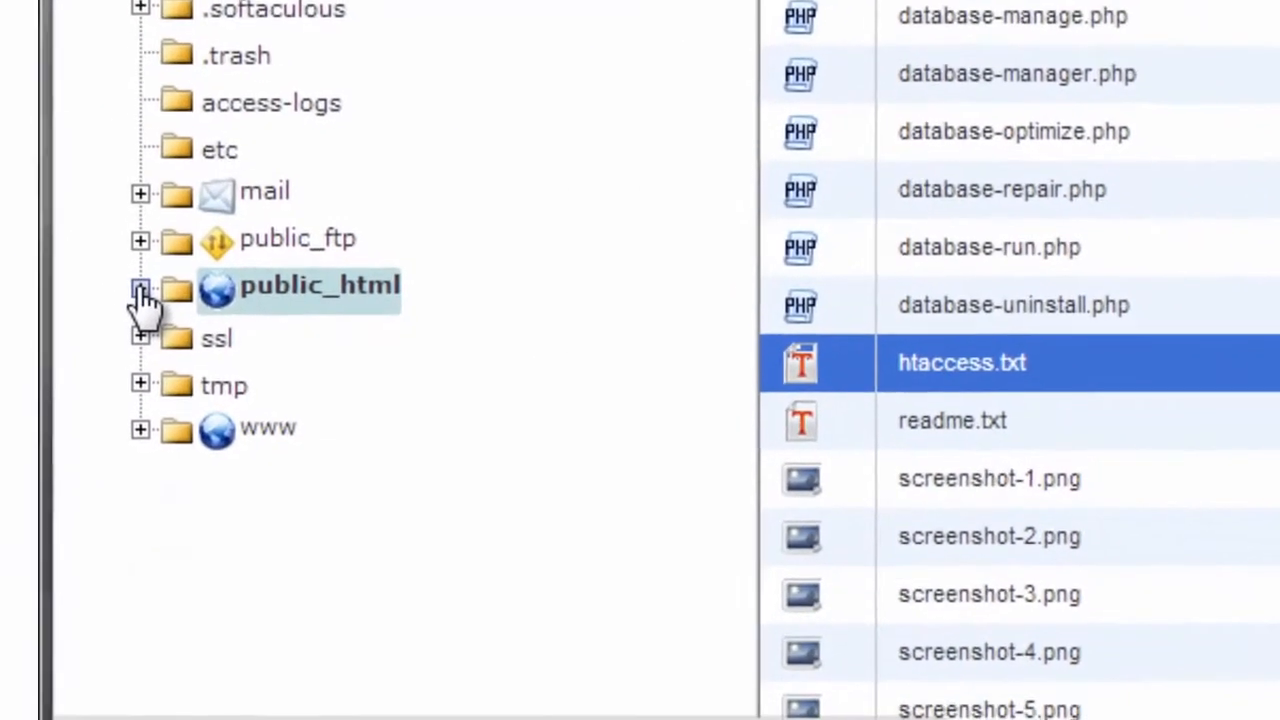
{"action": "left_click", "coordinate": [131, 325]}
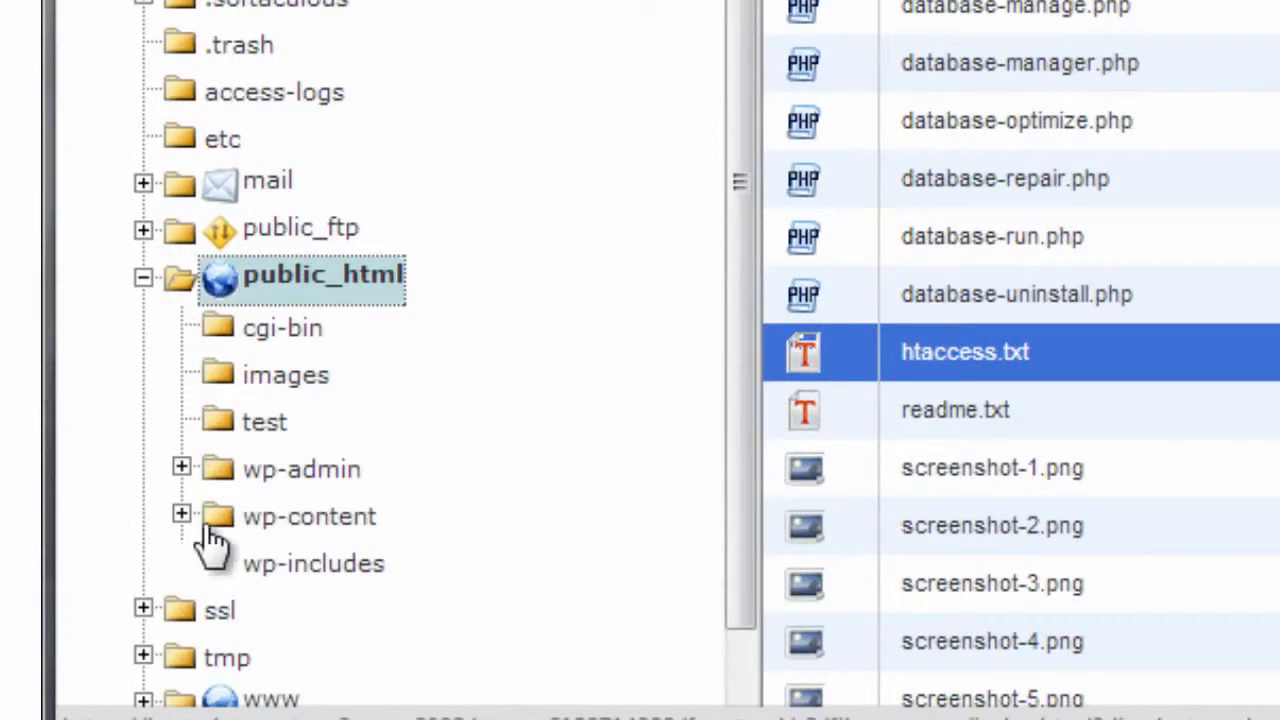
{"action": "left_click", "coordinate": [183, 516]}
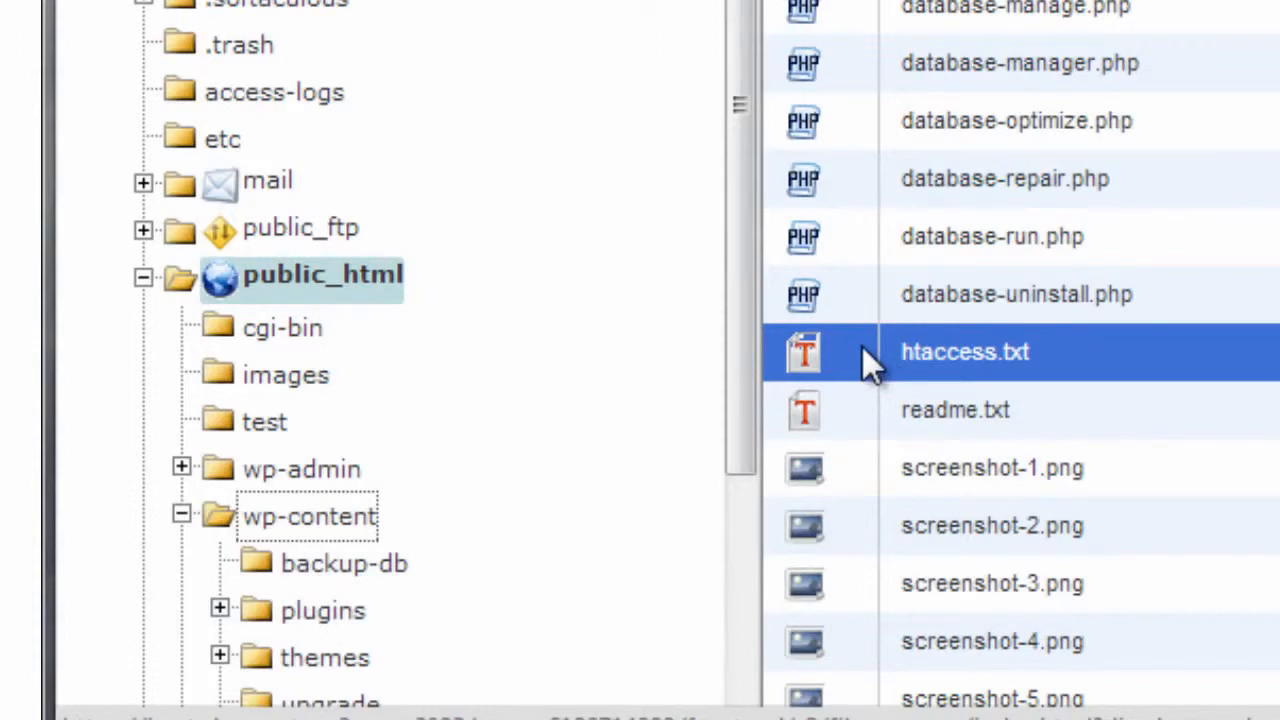
{"action": "left_click_drag", "start_coordinate": [862, 346], "coordinate": [349, 563]}
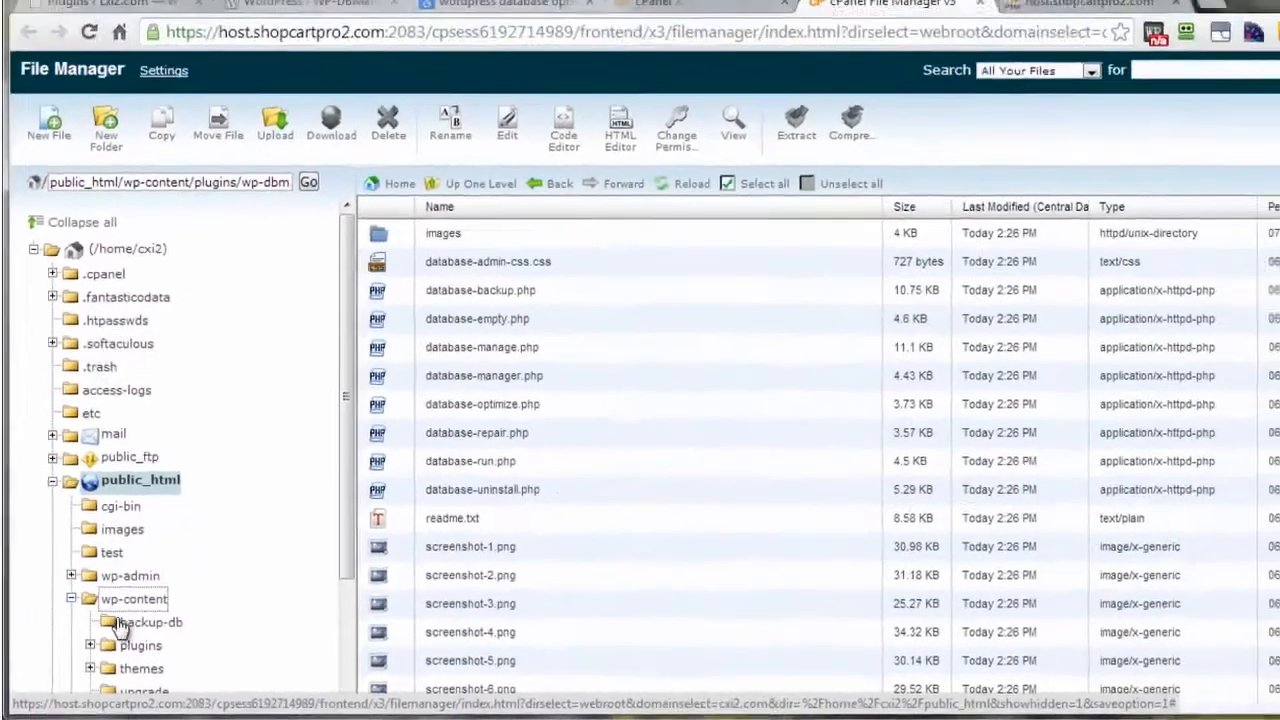
Open the backup-db folder and rename htaccess.txt in it to .htaccess
{"action": "left_click", "coordinate": [250, 595]}
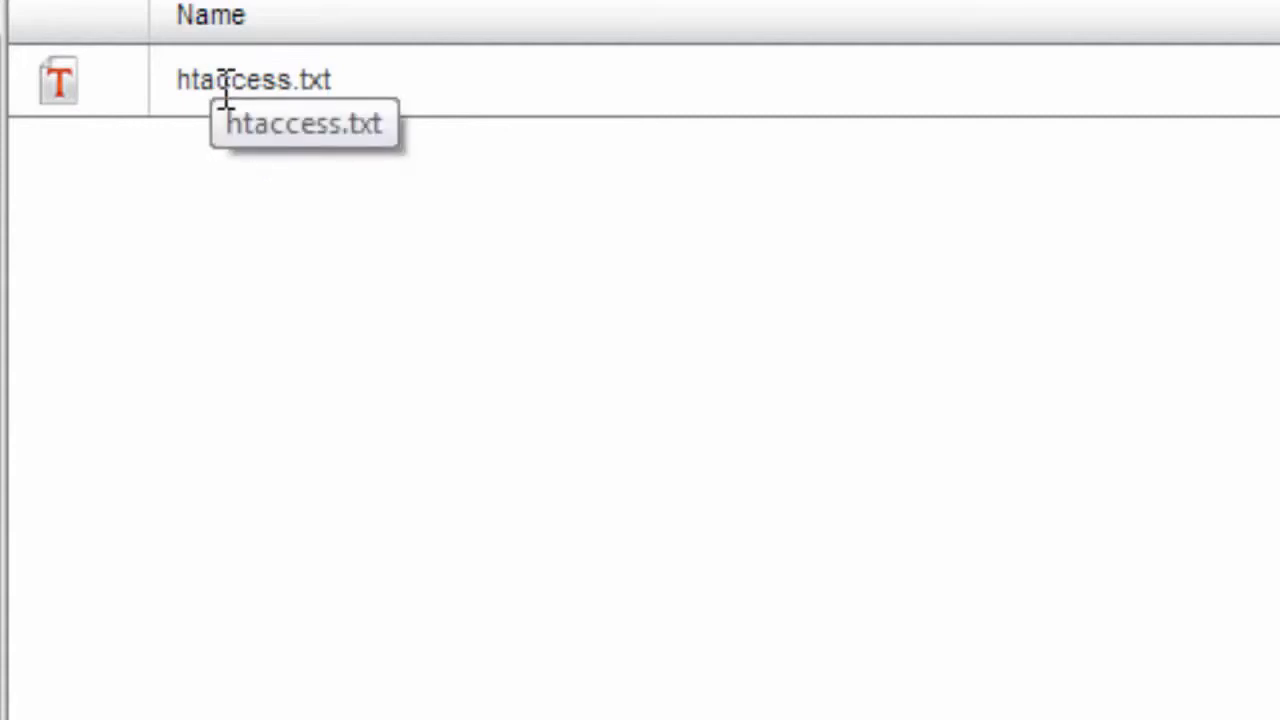
{"action": "right_click", "coordinate": [122, 96]}
{"action": "left_click", "coordinate": [260, 537]}
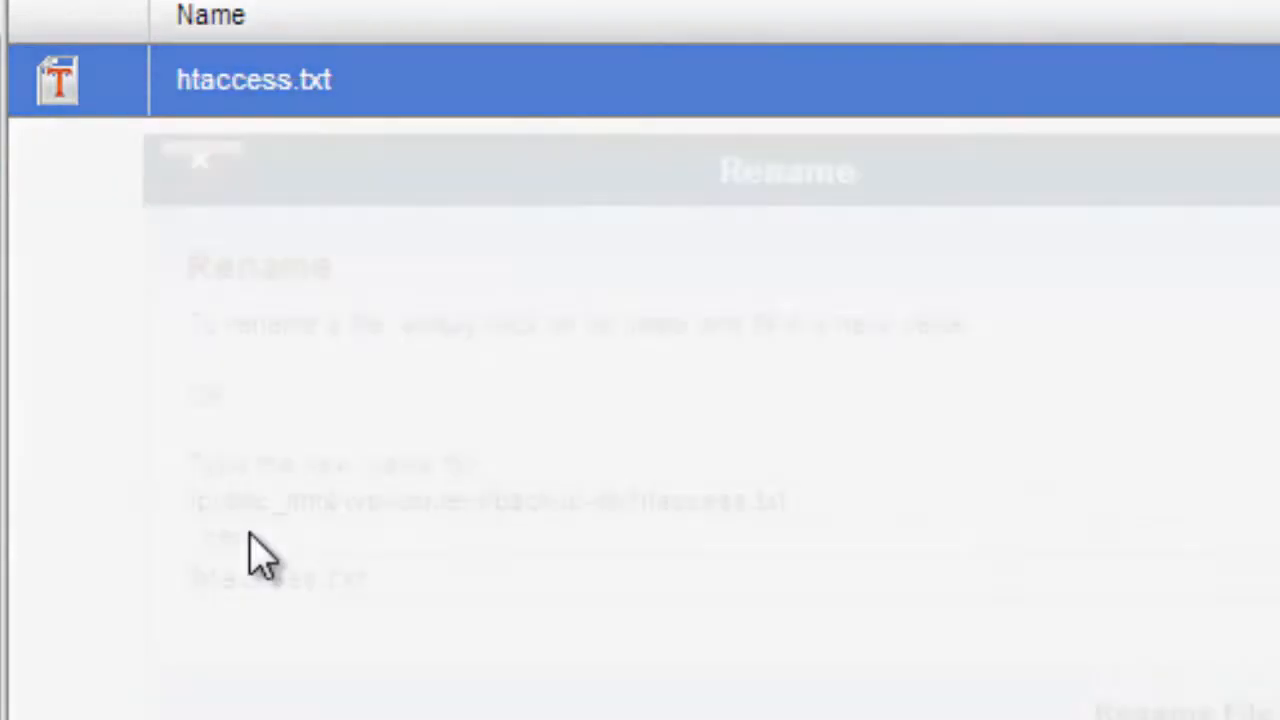
{"action": "left_click_drag", "start_coordinate": [320, 578], "coordinate": [435, 580]}
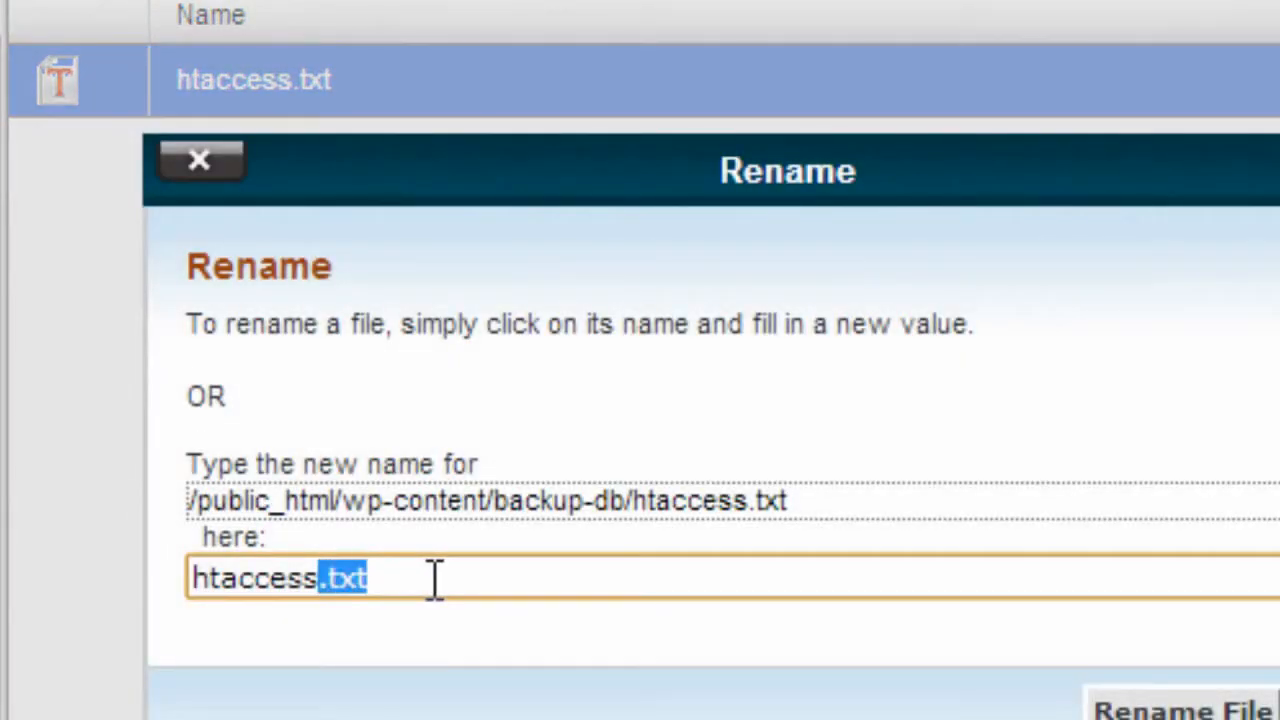
{"action": "key", "text": "BackSpace"}
{"action": "left_click", "coordinate": [192, 580]}
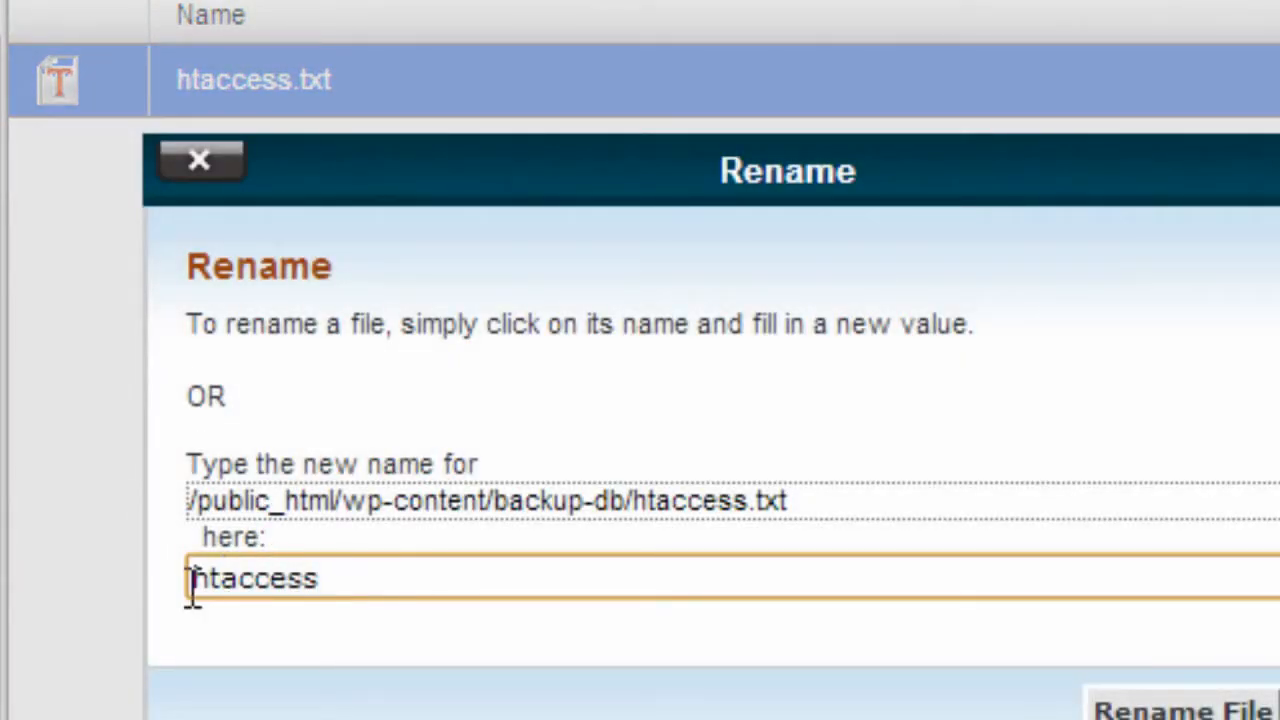
{"action": "type", "text": "."}
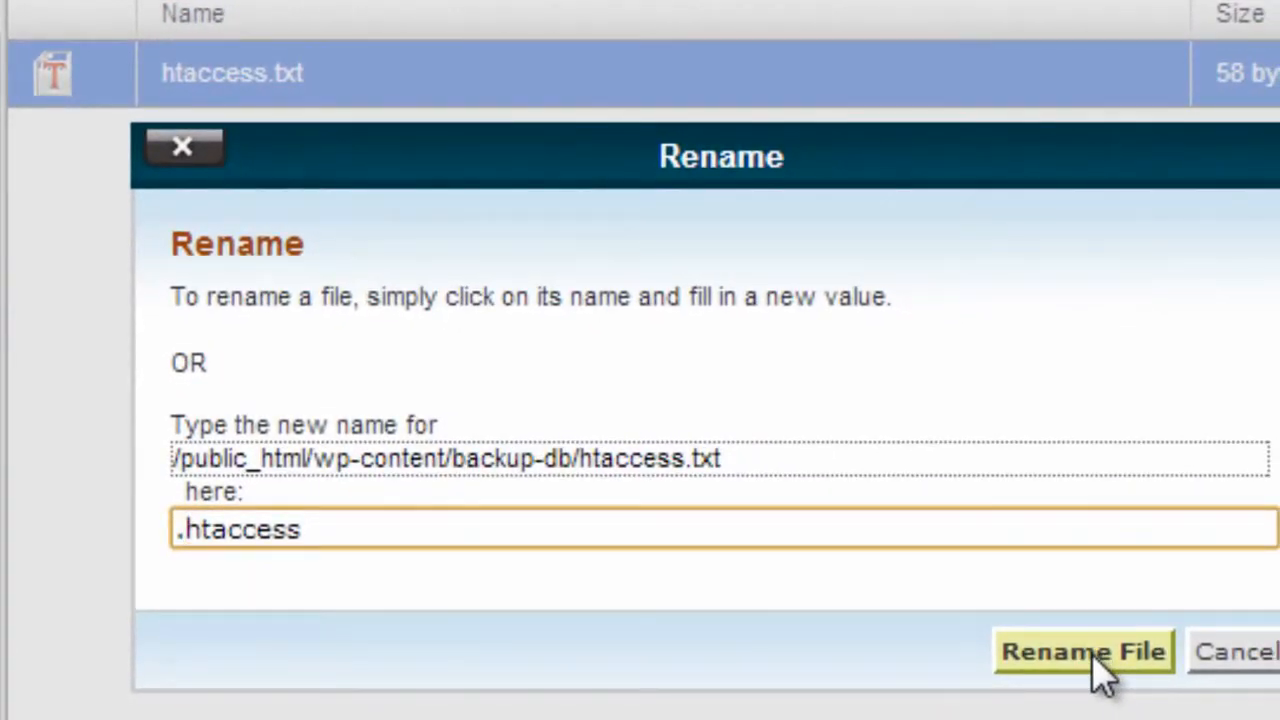
{"action": "left_click", "coordinate": [1094, 659]}
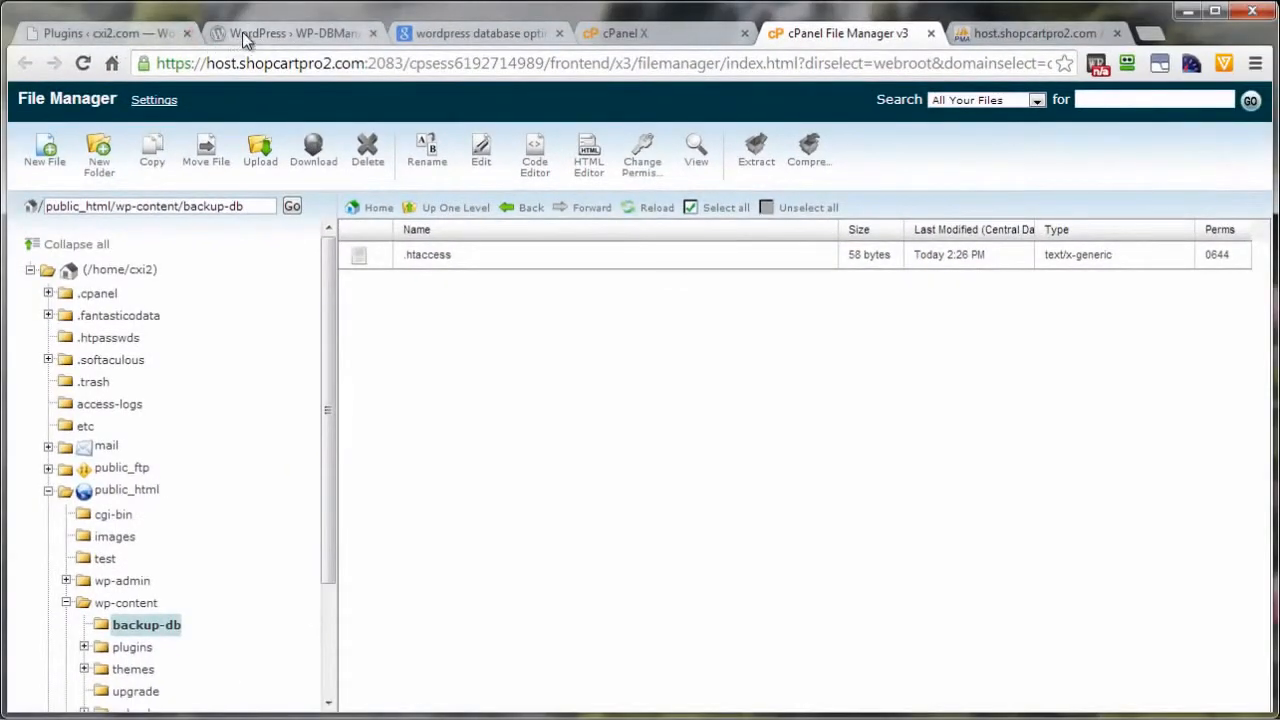
Reload the cxi2.com Plugins page to recheck the backup folder warning, and review WP-DBManager's database and tables information
{"action": "left_click", "coordinate": [115, 36]}
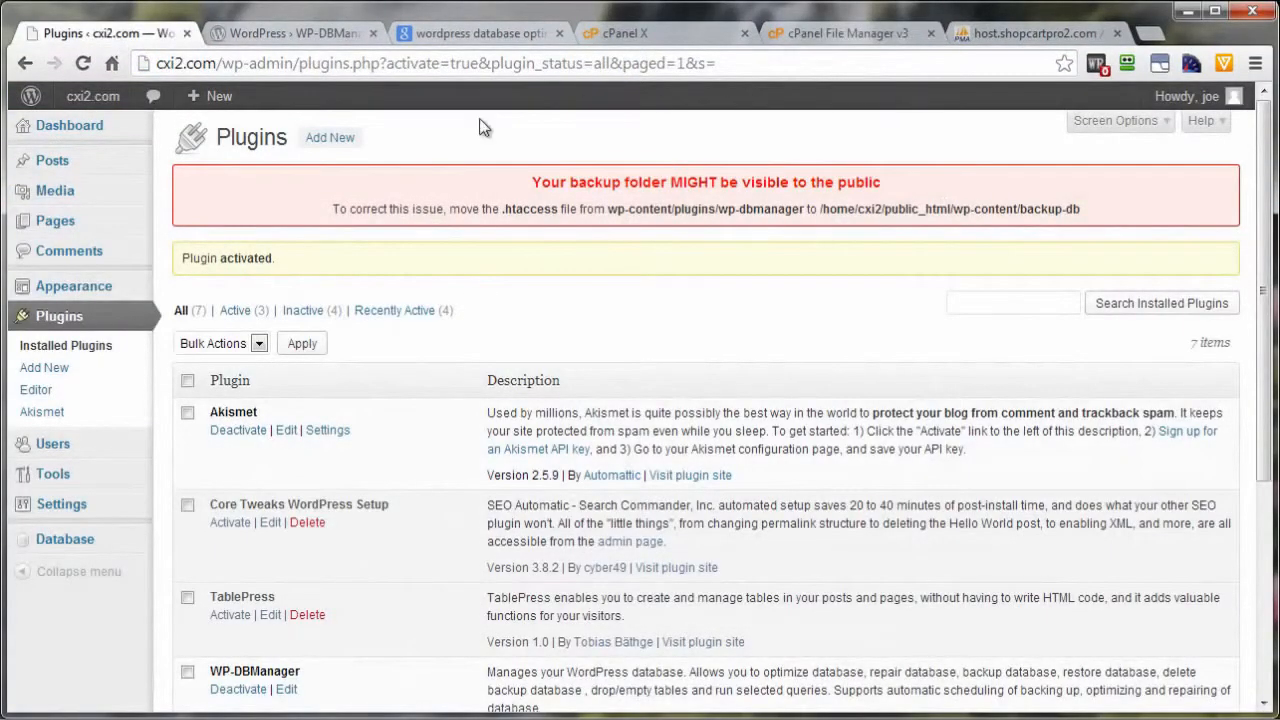
{"action": "left_click", "coordinate": [83, 63]}
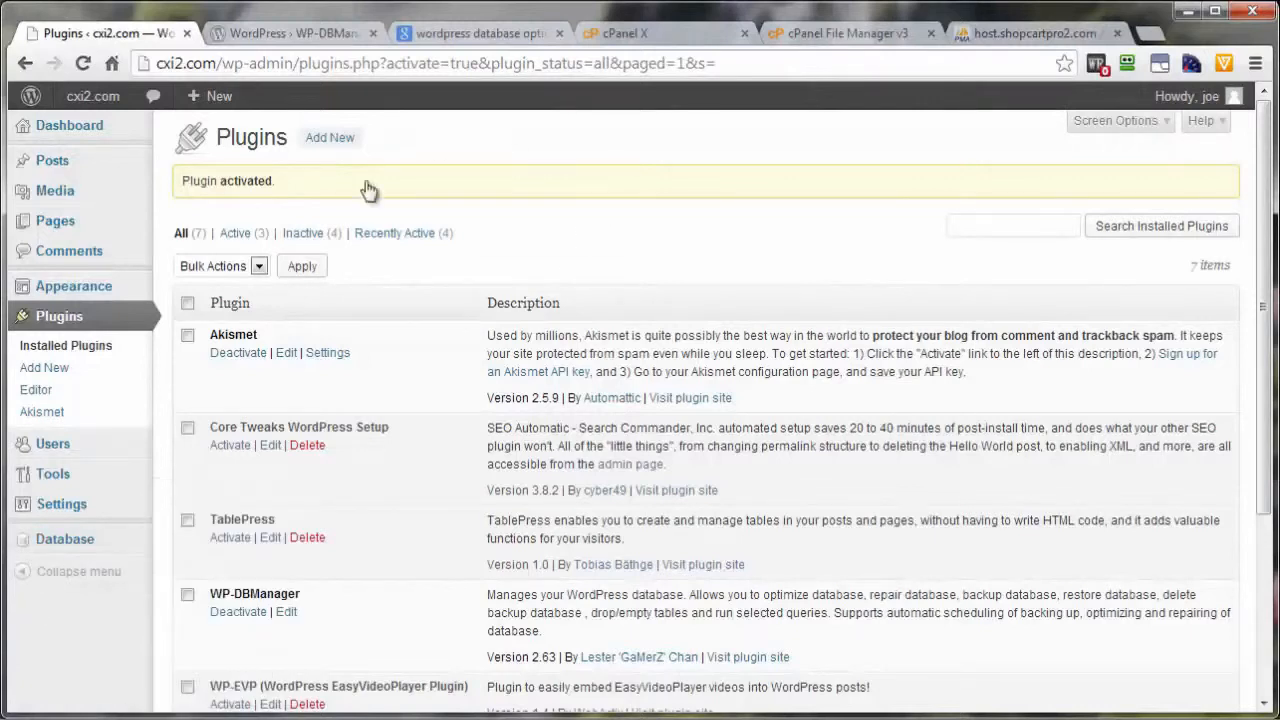
{"action": "mouse_move", "coordinate": [68, 546]}
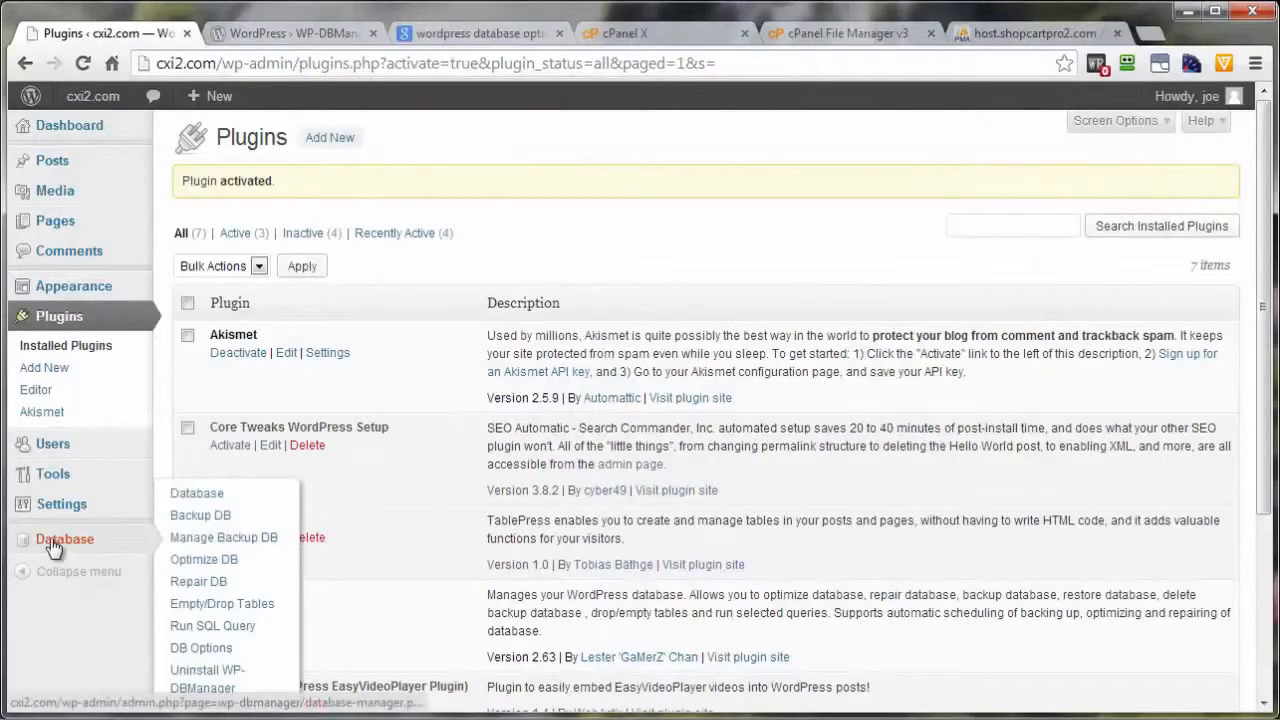
{"action": "left_click", "coordinate": [184, 494]}
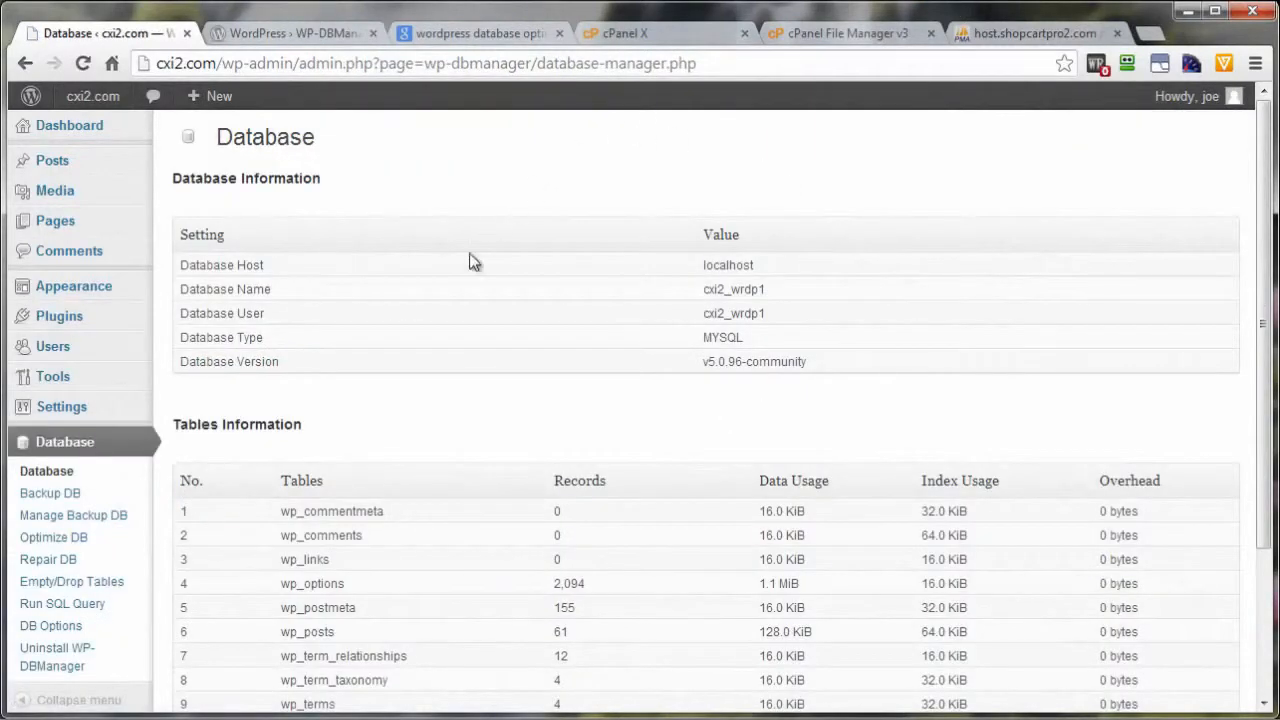
{"action": "scroll", "coordinate": [458, 510], "scroll_direction": "down", "scroll_amount": 3}
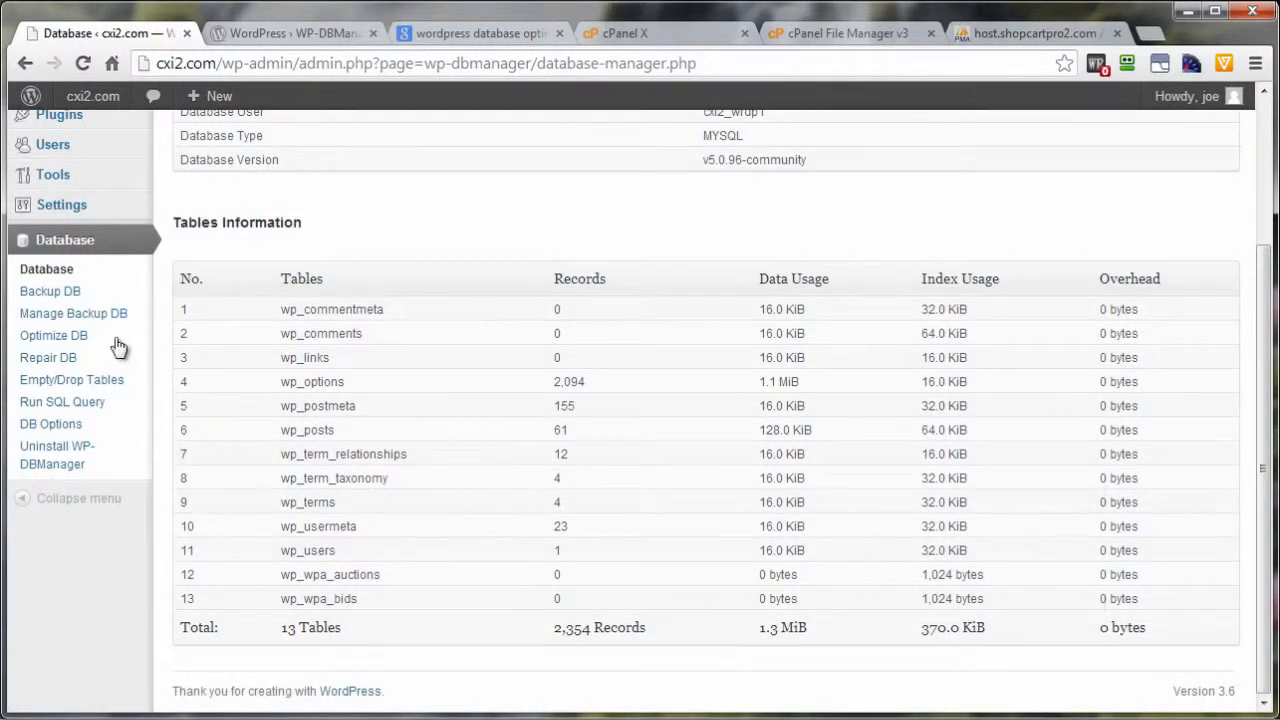
Create a full backup of the cxi2_wrdp1 database with WP-DBManager, with GZIP set to No
{"action": "left_click", "coordinate": [48, 296]}
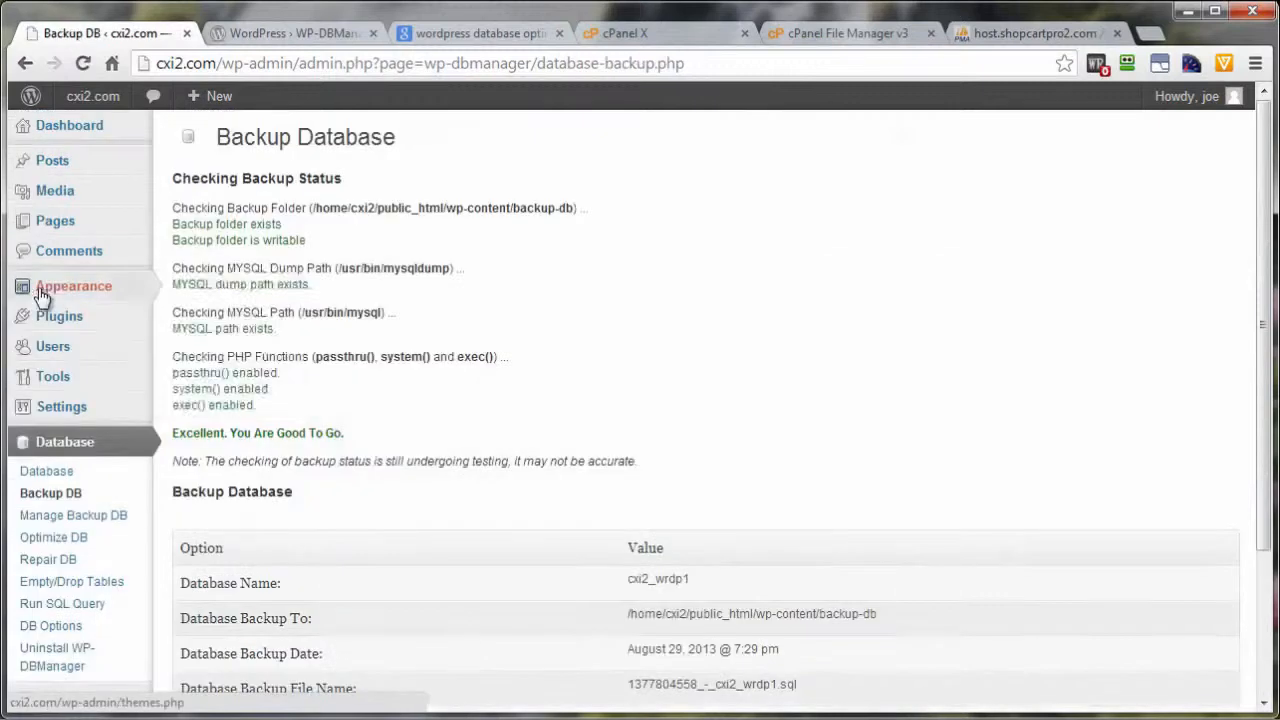
{"action": "scroll", "coordinate": [761, 283], "scroll_direction": "down", "scroll_amount": 2}
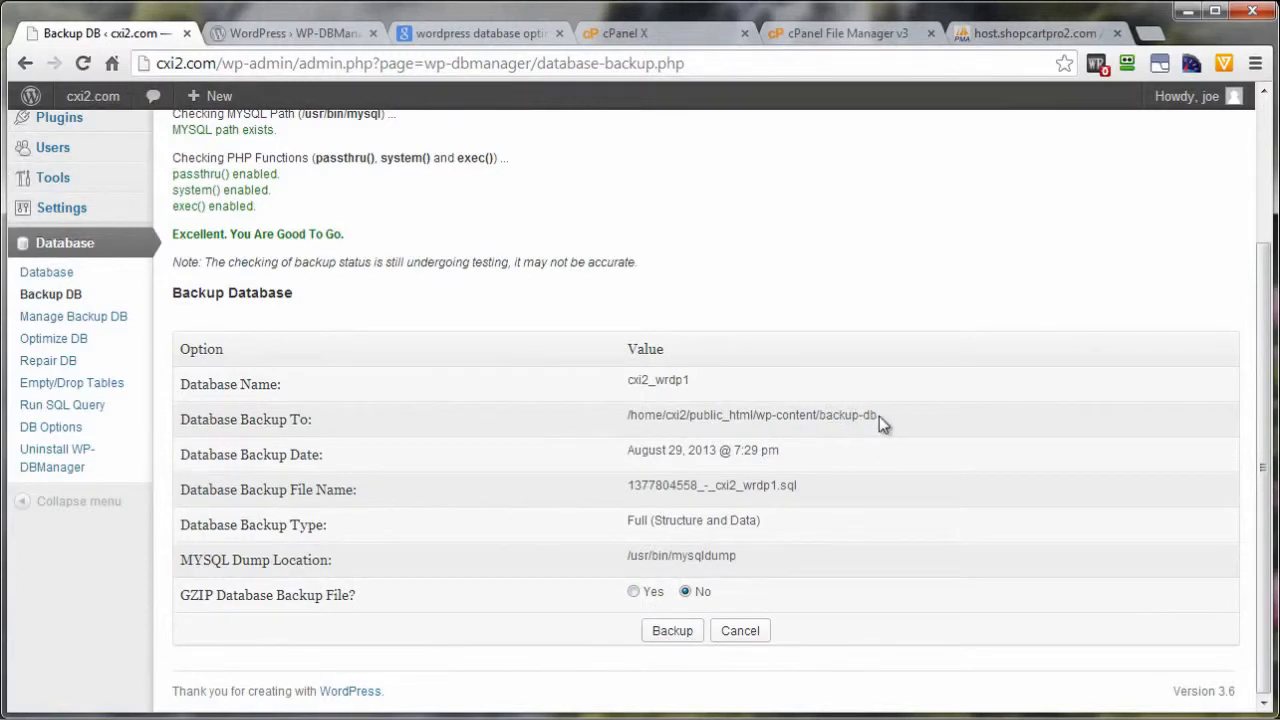
{"action": "left_click", "coordinate": [675, 632]}
Open the backup management page and select the cxi2_wrdp1.sql backup file to review its e-mail, download, restore and delete options
{"action": "scroll", "coordinate": [570, 174], "scroll_direction": "down", "scroll_amount": 5}
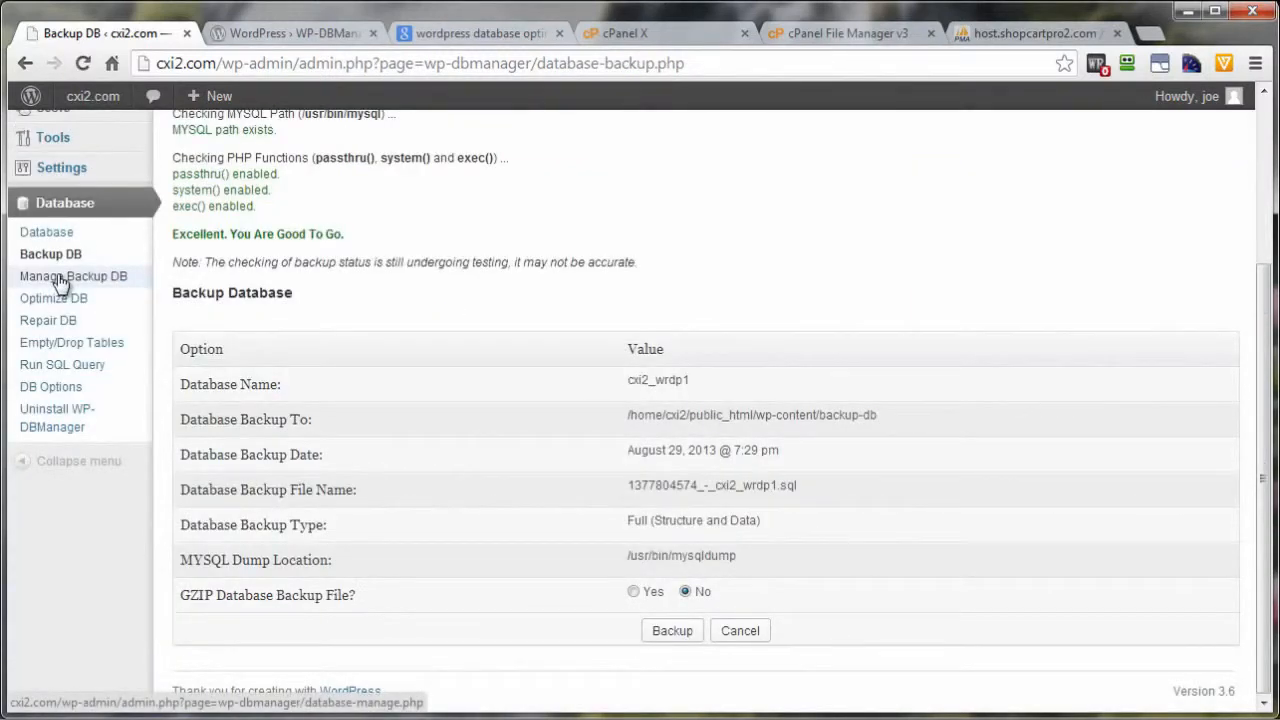
{"action": "left_click", "coordinate": [58, 278]}
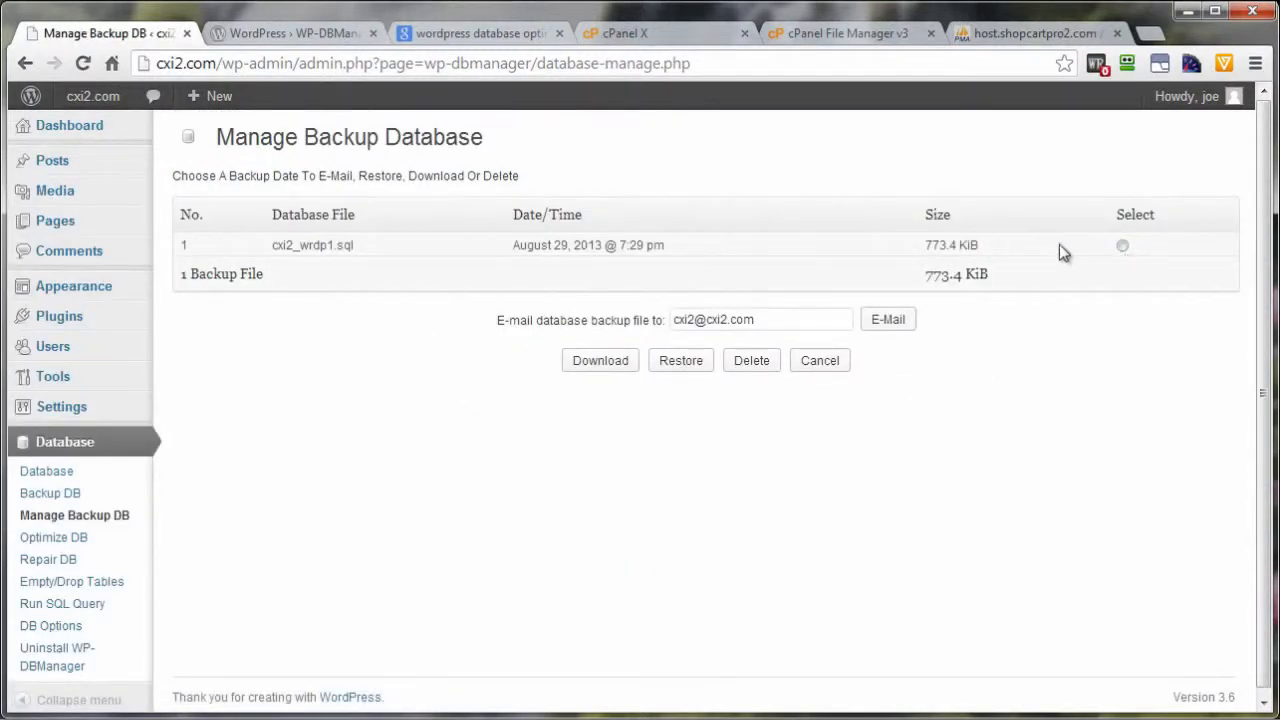
{"action": "left_click", "coordinate": [1122, 245]}
{"action": "left_click", "coordinate": [1120, 246]}
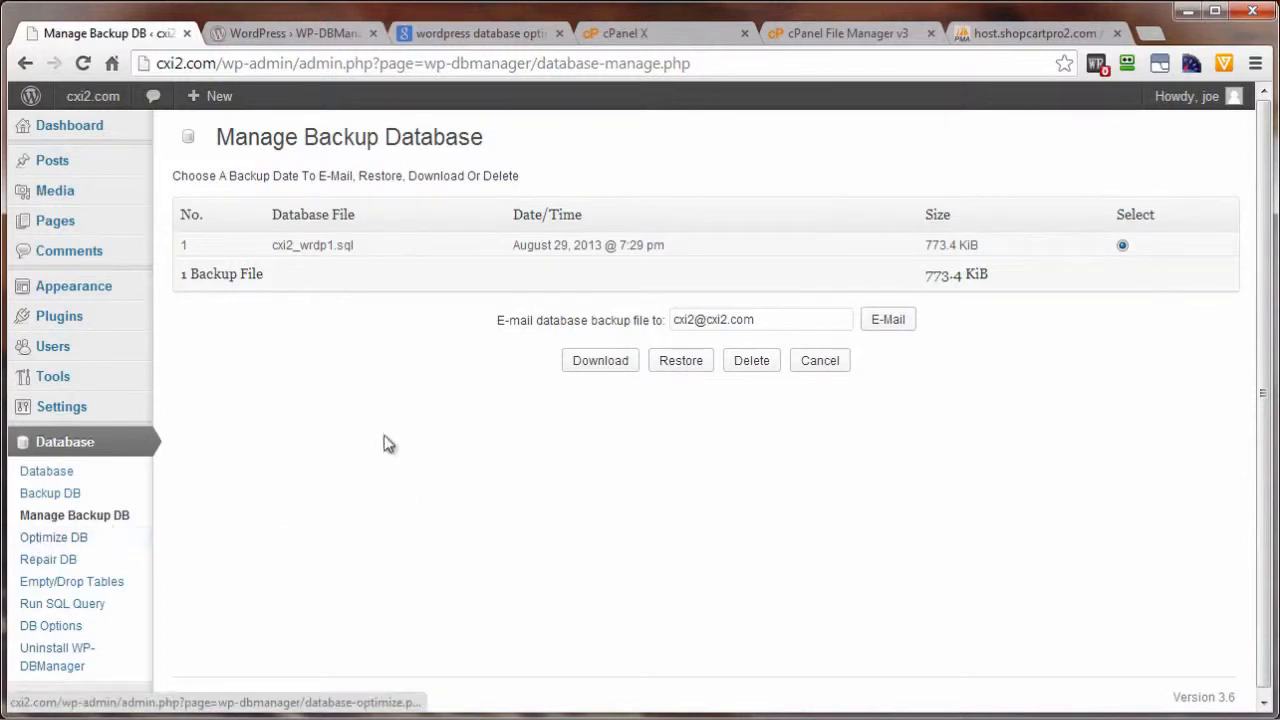
Review the table selections on WP-DBManager's Optimize Database and Repair Database pages
{"action": "left_click", "coordinate": [40, 540]}
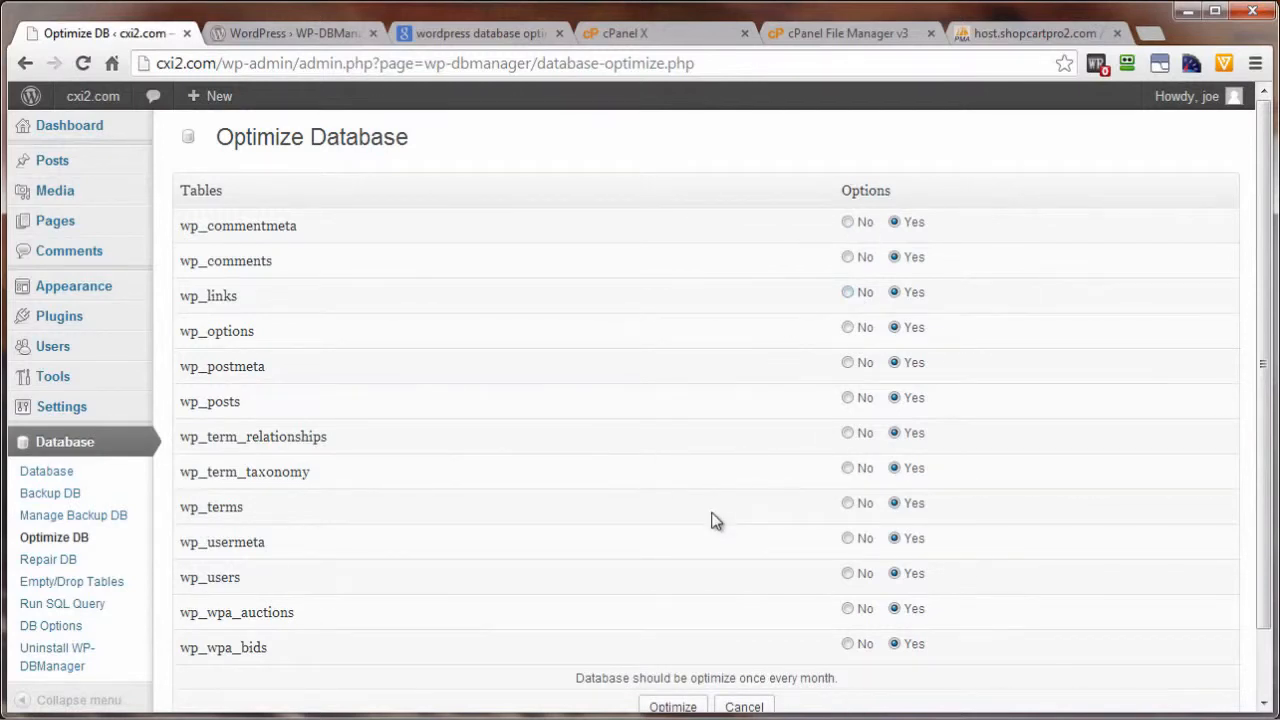
{"action": "scroll", "coordinate": [713, 519], "scroll_direction": "down", "scroll_amount": 2}
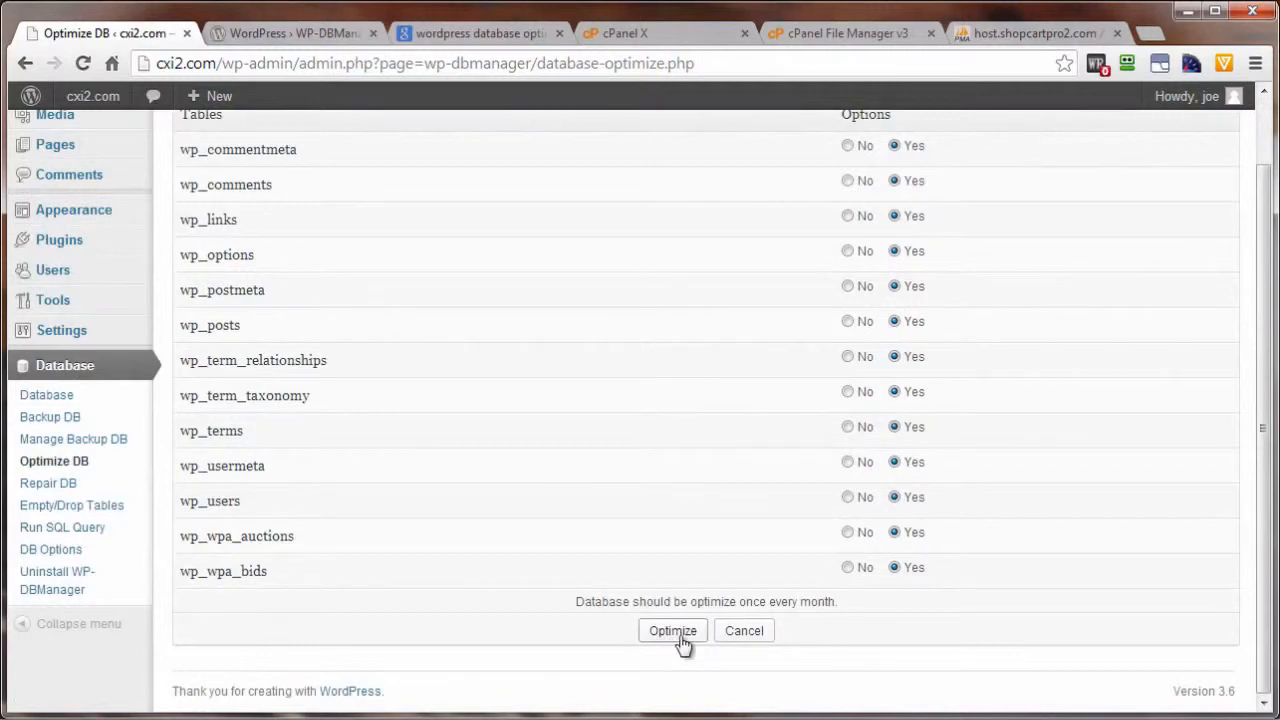
{"action": "left_click", "coordinate": [60, 484]}
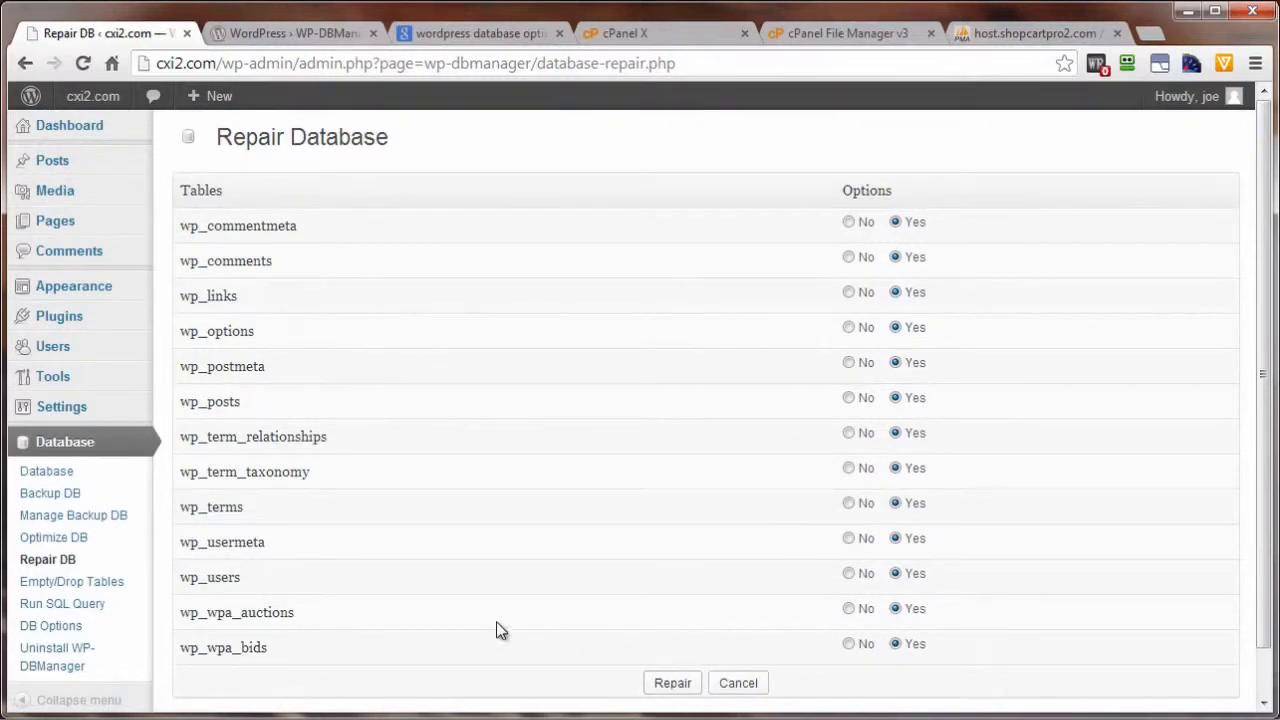
{"action": "scroll", "coordinate": [300, 585], "scroll_direction": "down", "scroll_amount": 1}
Examine the options for emptying or dropping tables, and view the Run SQL Query page
{"action": "left_click", "coordinate": [40, 537]}
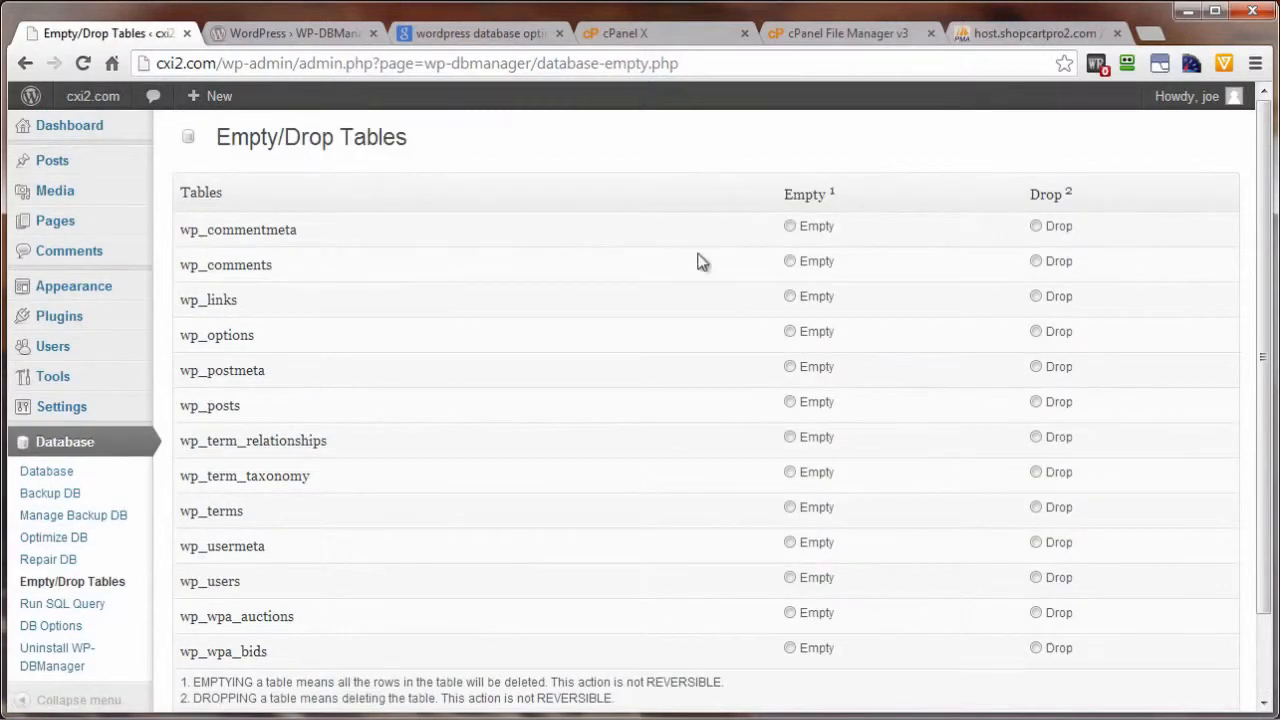
{"action": "left_click", "coordinate": [790, 226]}
{"action": "left_click", "coordinate": [1036, 226]}
{"action": "scroll", "coordinate": [631, 309], "scroll_direction": "down", "scroll_amount": 2}
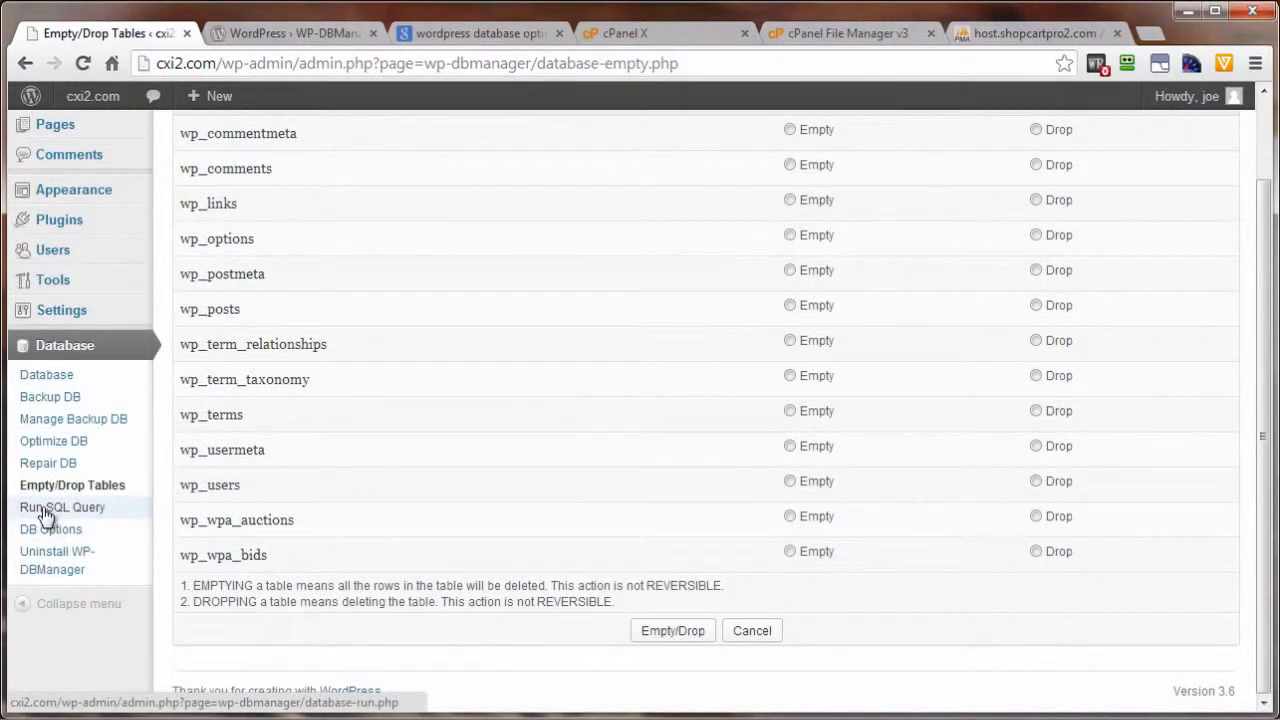
{"action": "left_click", "coordinate": [44, 514]}
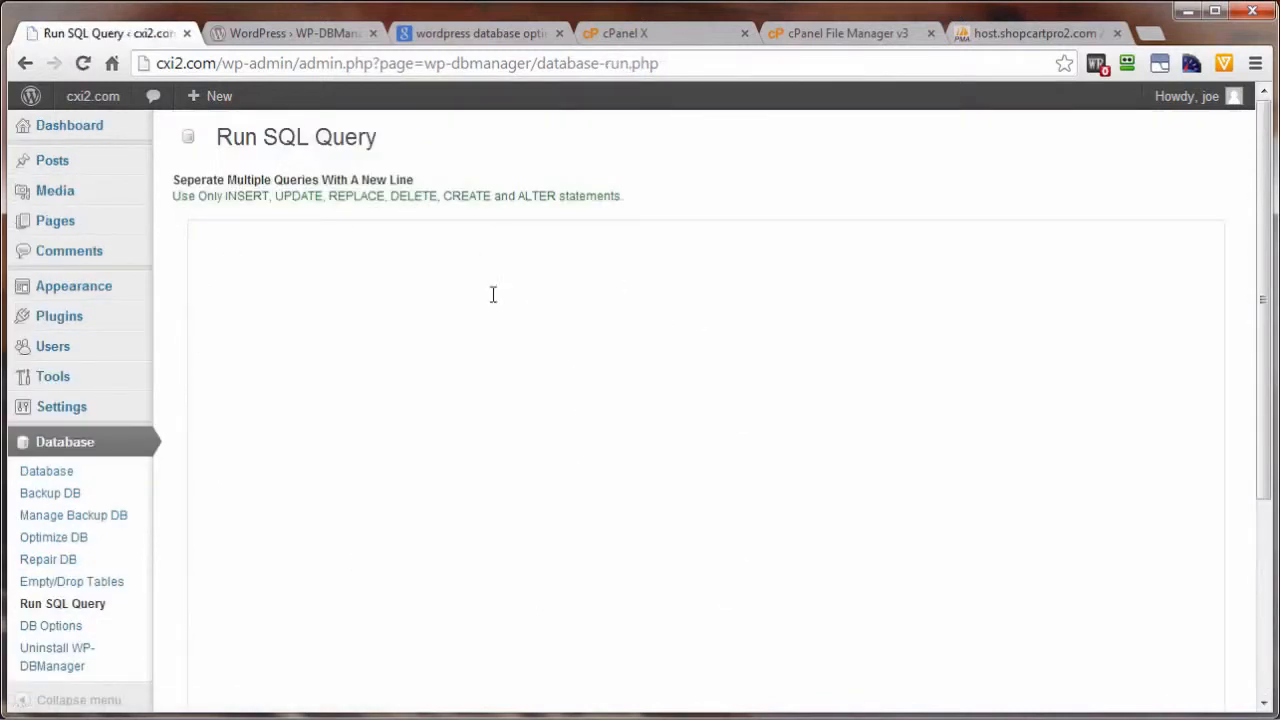
Review the Database Options for paths, maximum backup files, and automatic backup, optimizing and repair schedules
{"action": "left_click", "coordinate": [50, 626]}
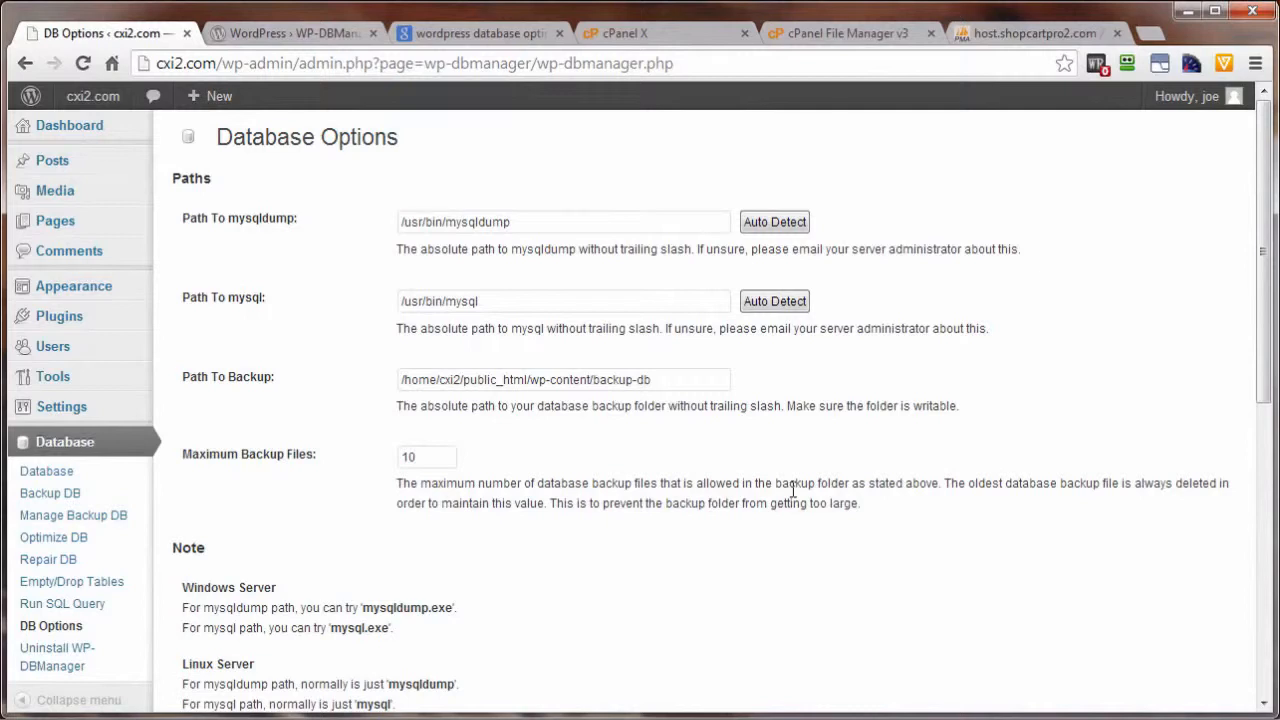
{"action": "scroll", "coordinate": [791, 490], "scroll_direction": "down", "scroll_amount": 5}
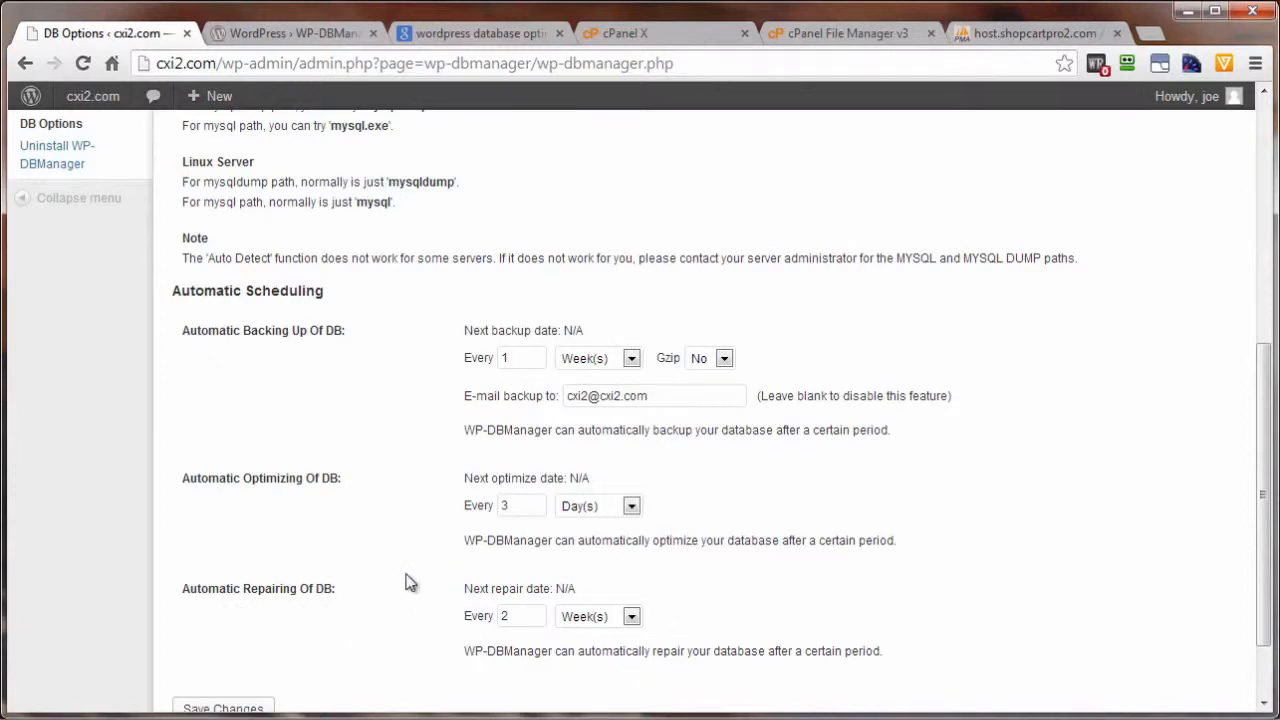
{"action": "scroll", "coordinate": [405, 583], "scroll_direction": "down", "scroll_amount": 1}
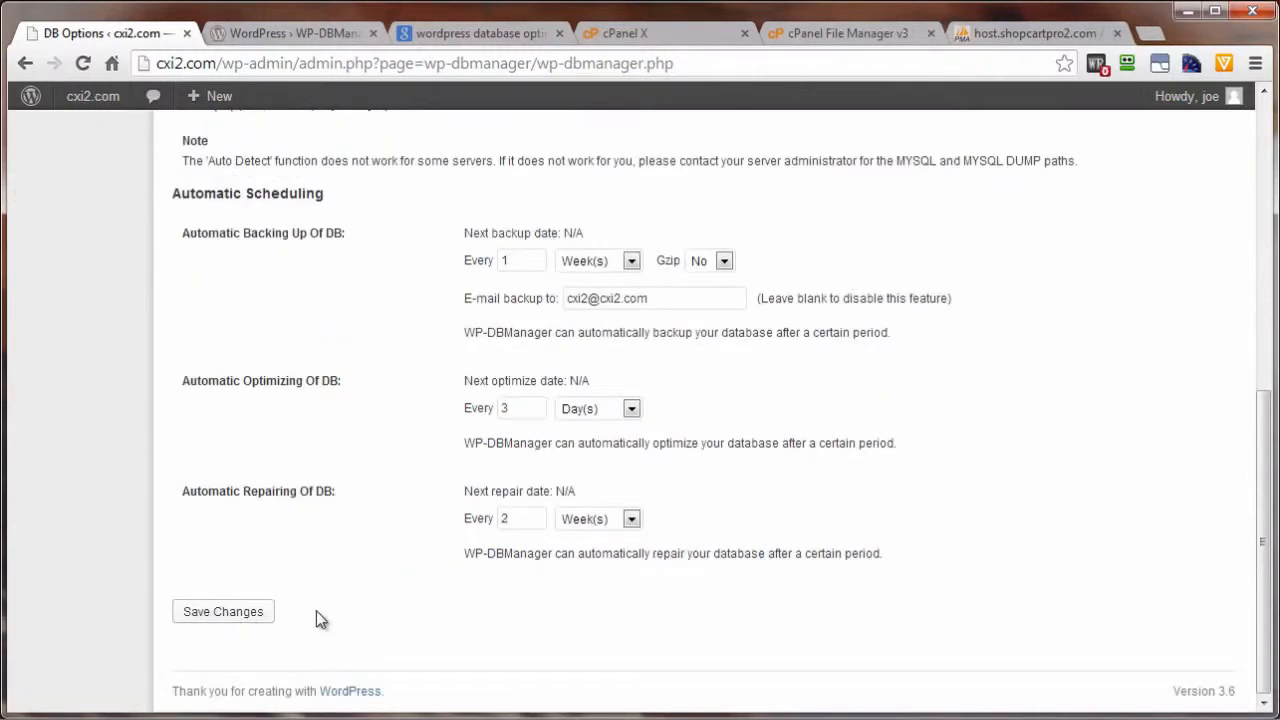